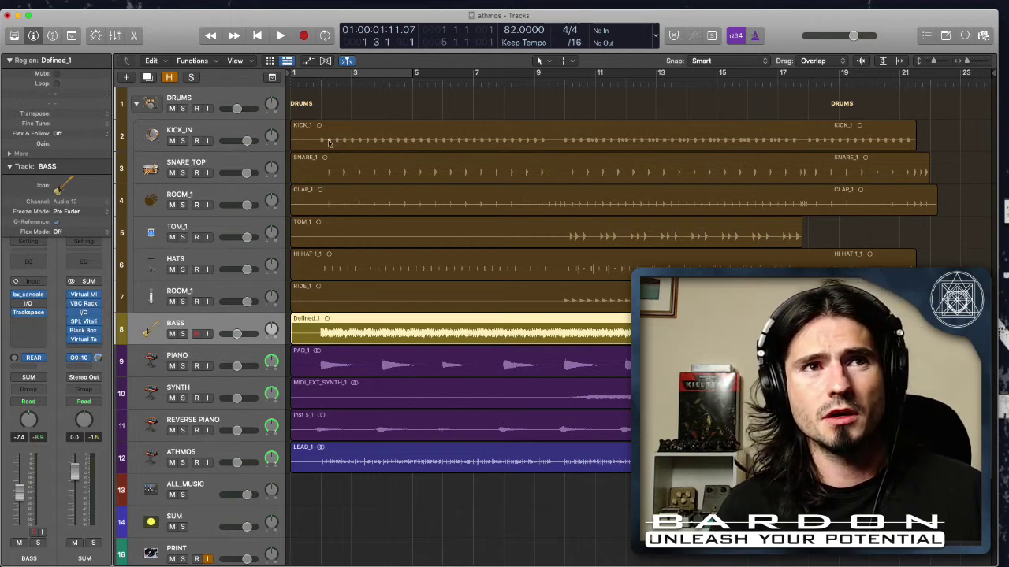
Play the whole arrangement from the beginning and stop after the last region
drag(310, 83, 315, 84)
key(space)
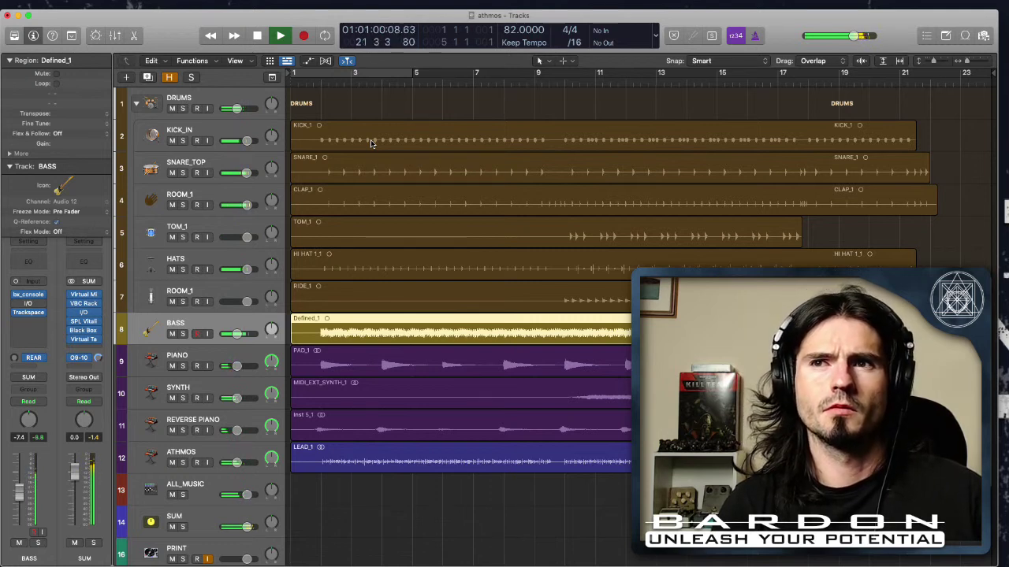
key(space)
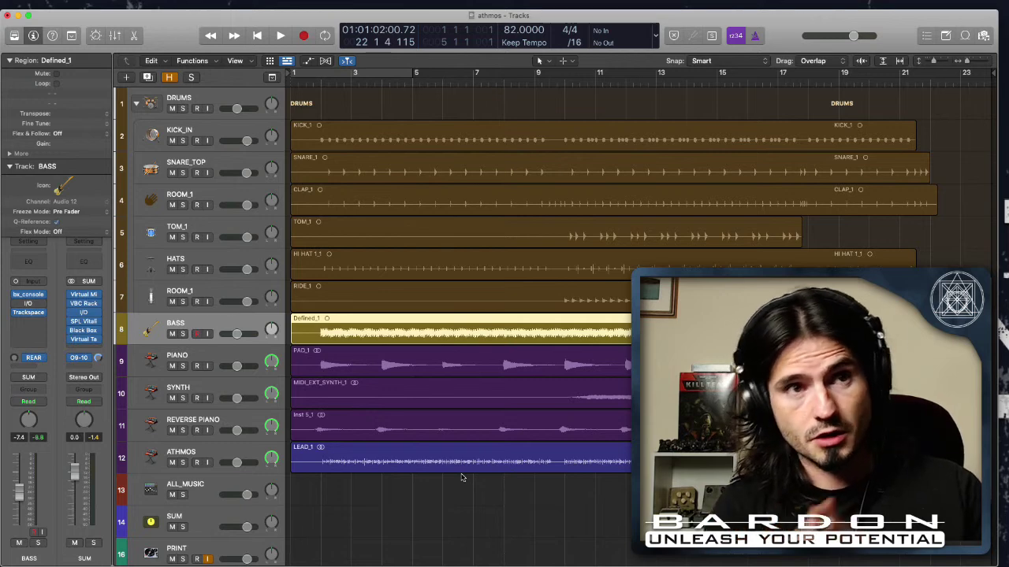
Zoom in on the melodic tracks, audition ATHMOS in solo, and turn its solo off
scroll(623, 379, down, 3)
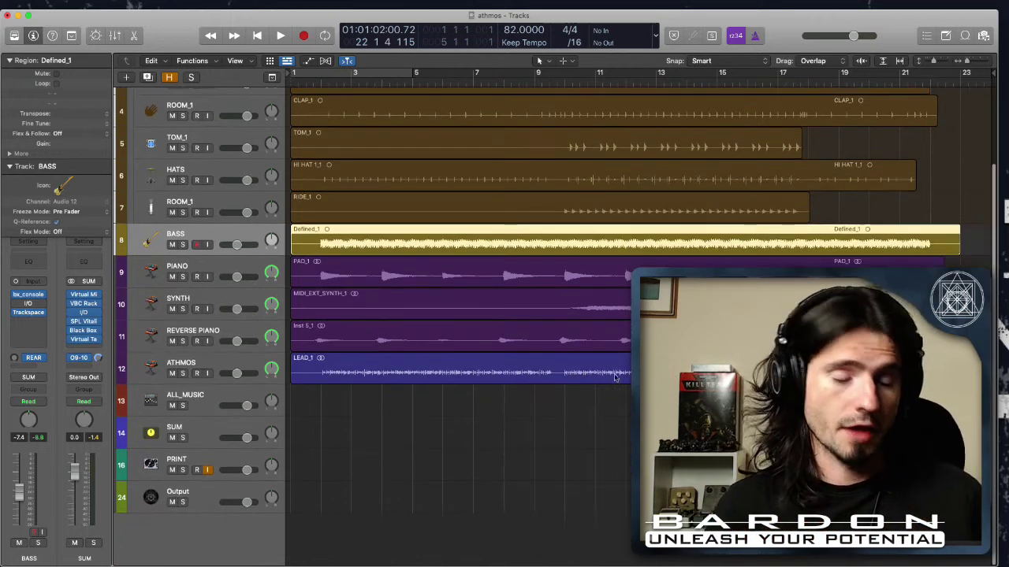
drag(943, 424, 341, 255)
click(399, 84)
click(183, 399)
key(space)
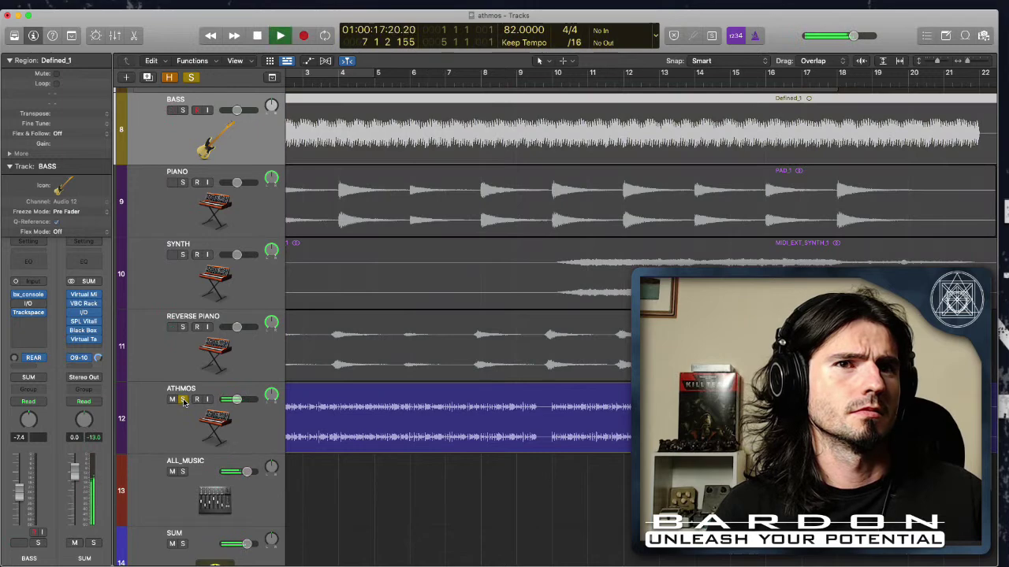
key(space)
click(183, 400)
Reveal the hidden tracks, look through the extended track list, and hide them again
scroll(446, 440, down, 3)
key(h)
scroll(446, 440, down, 10)
scroll(447, 439, down, 10)
scroll(447, 438, up, 12)
scroll(447, 438, up, 4)
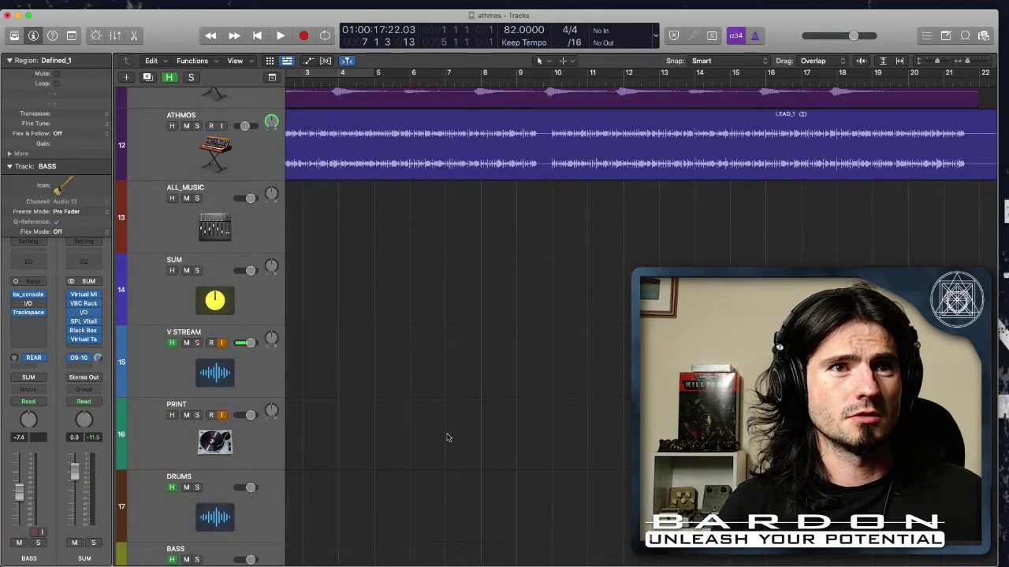
scroll(445, 437, up, 3)
key(h)
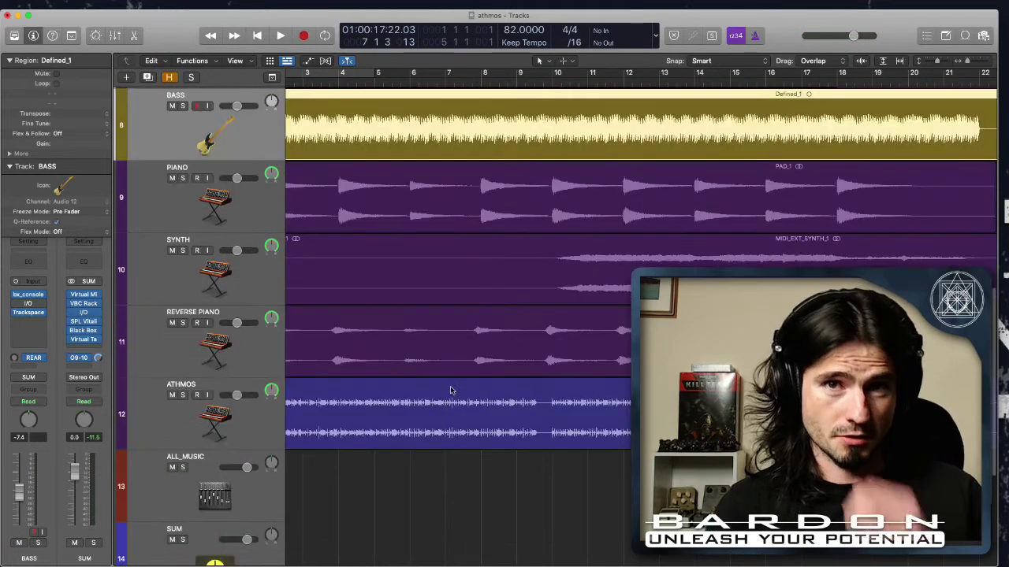
Listen to BASS and ATHMOS soloed together, zoom back out, and clear all solos
click(473, 426)
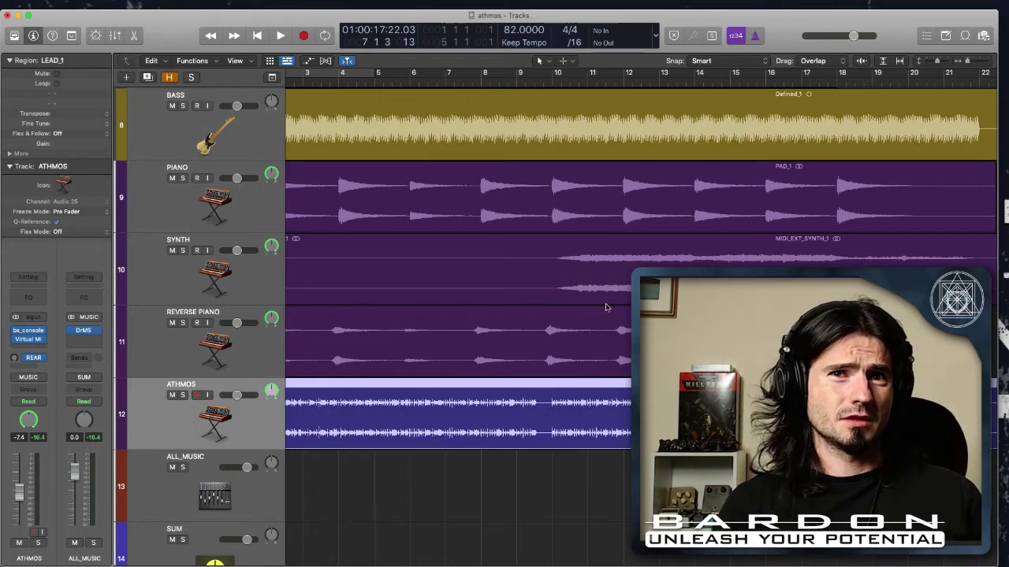
scroll(605, 304, right, 2)
scroll(587, 290, left, 2)
scroll(587, 290, up, 1)
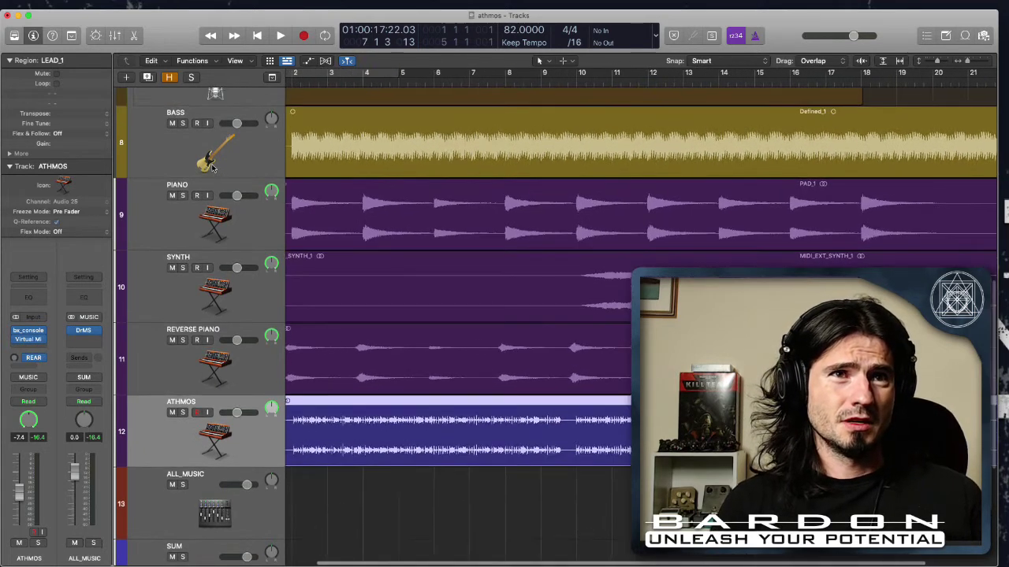
click(197, 142)
click(182, 124)
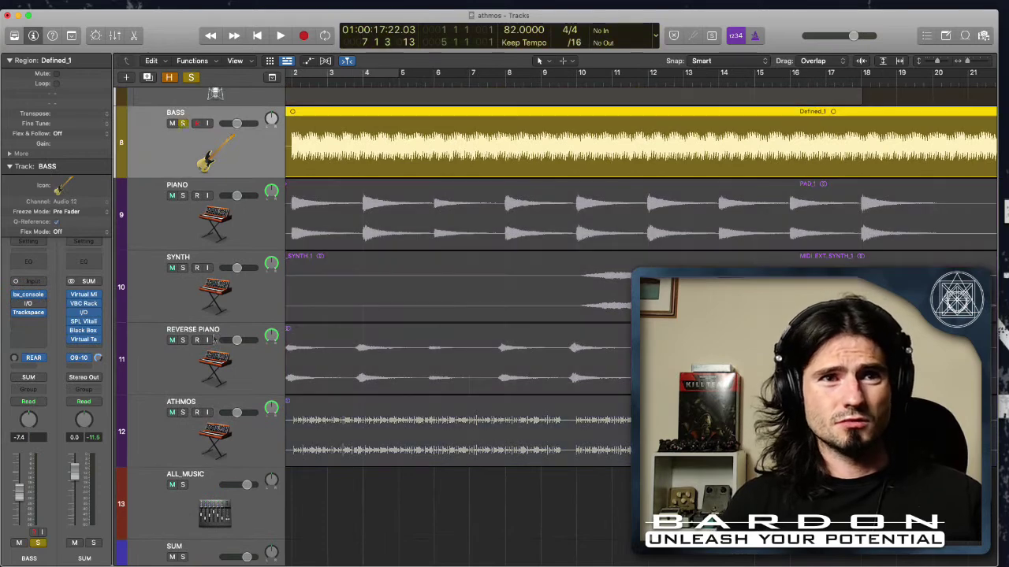
click(182, 412)
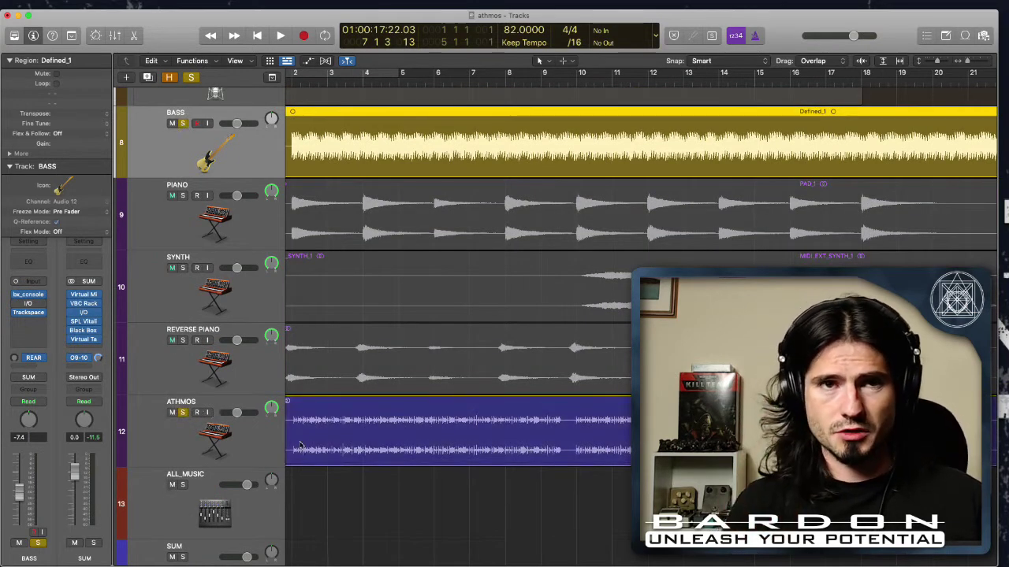
key(space)
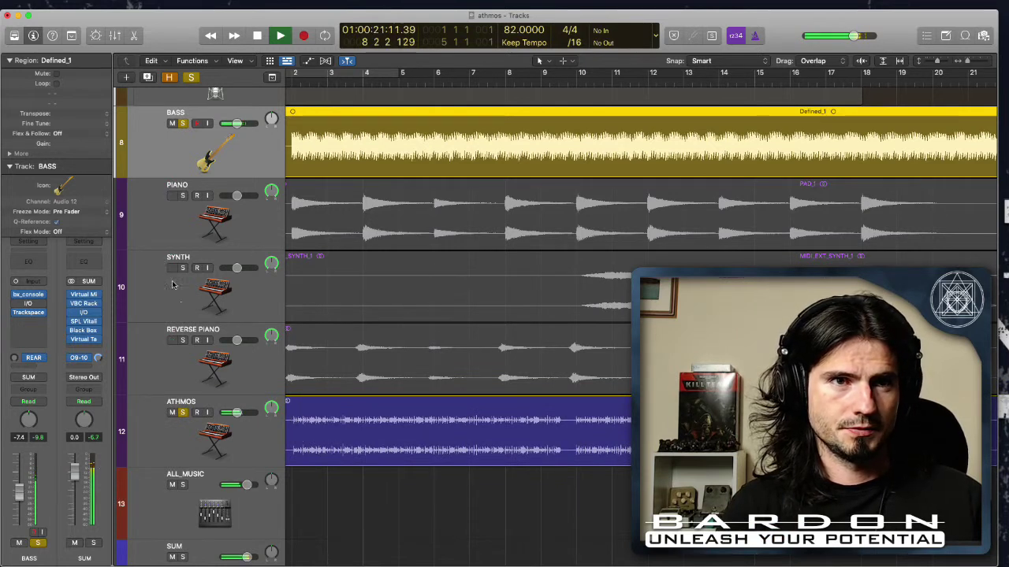
key(space)
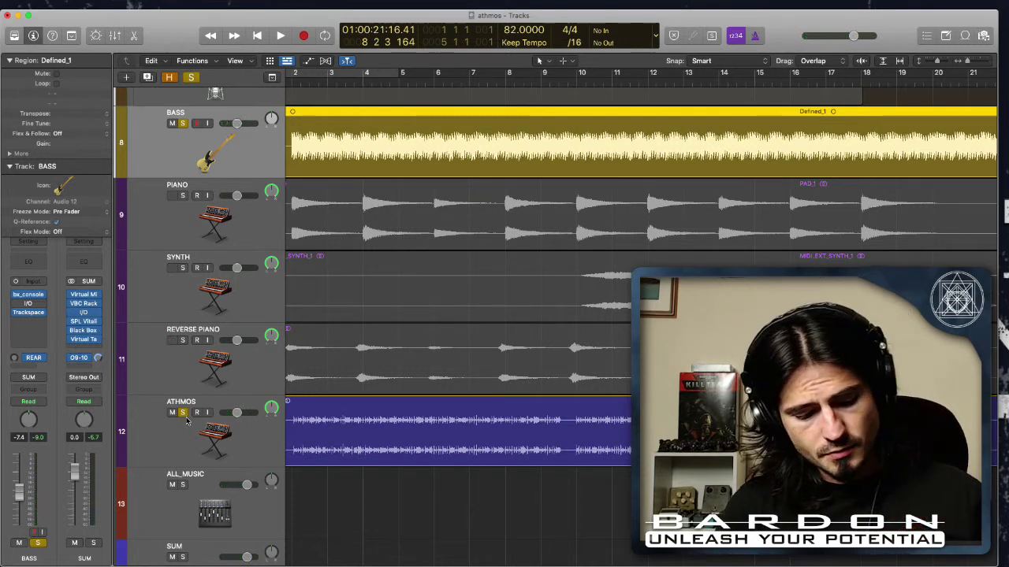
key(z)
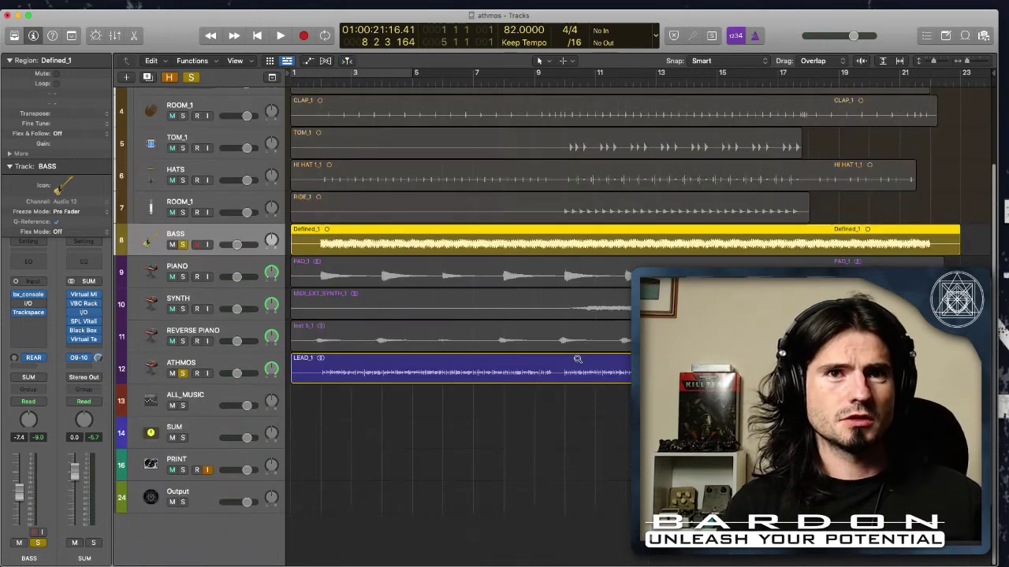
click(190, 77)
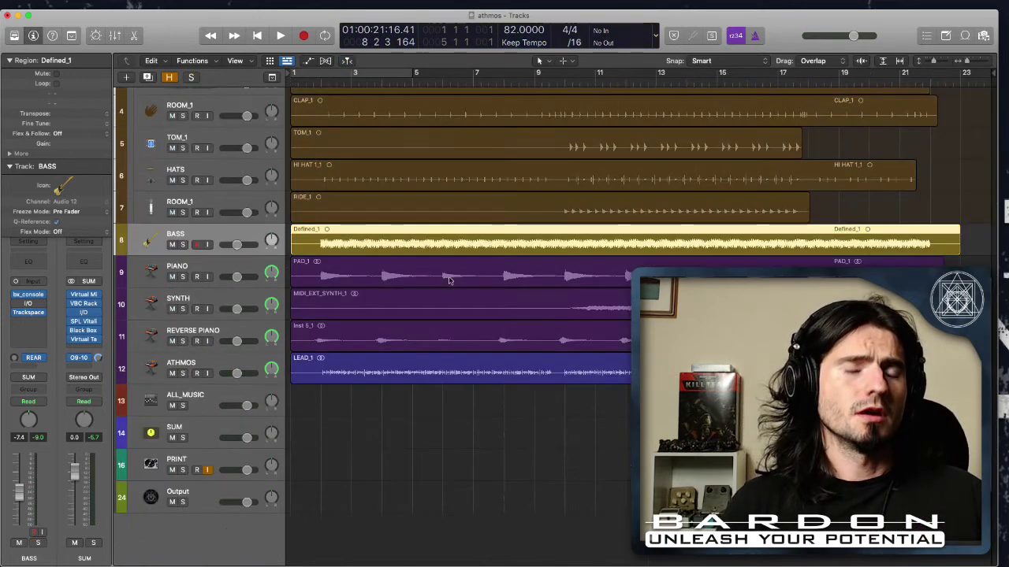
Set an active cycle range from bar 2 to bar 6
scroll(450, 278, up, 5)
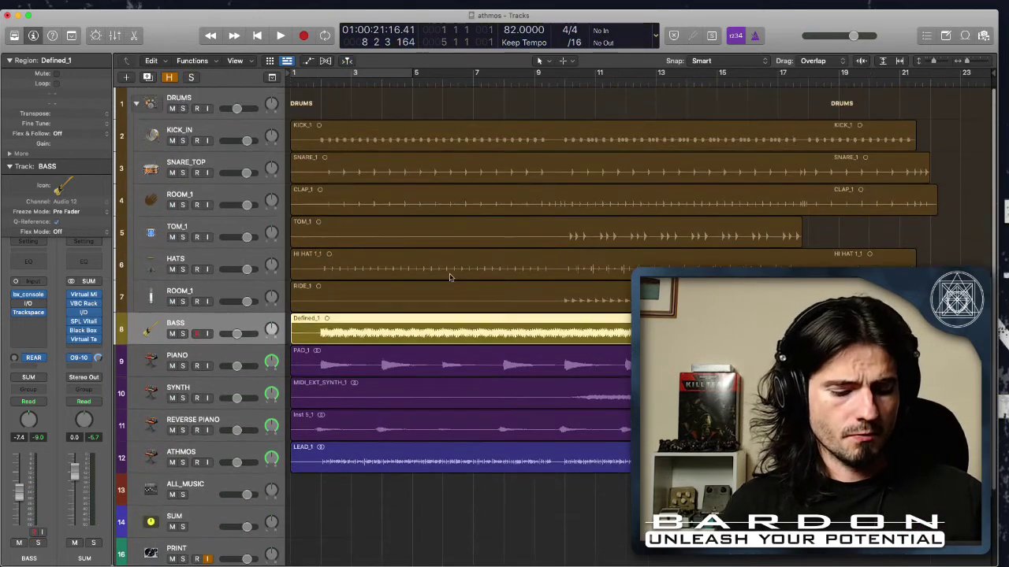
click(317, 75)
drag(317, 75, 441, 75)
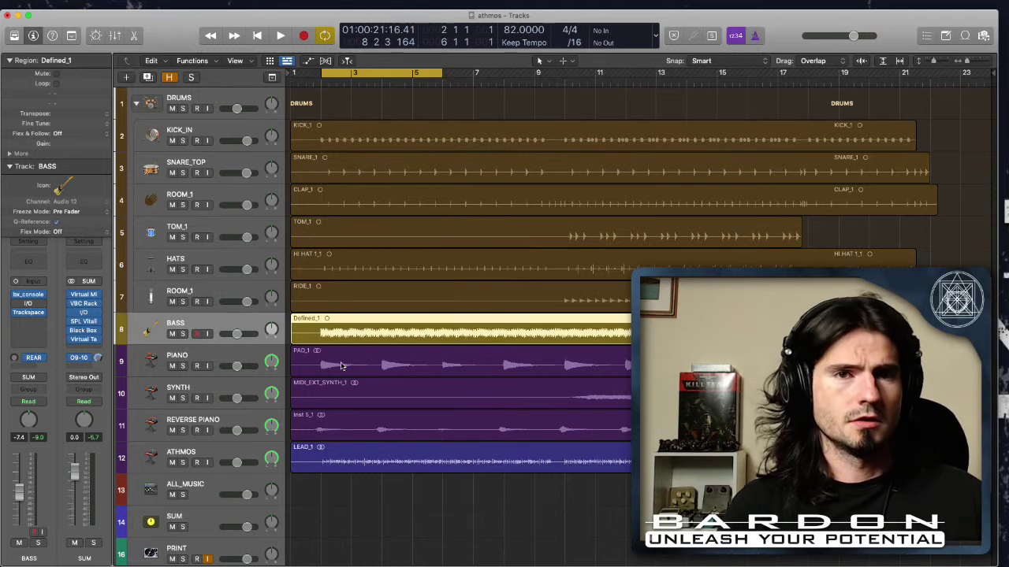
Show the mixer and lower the group faders: BASS to -70.0 dB, GTR to -52.0 dB, LEAD to -50.0 dB, and SYNTH far down too
key(x)
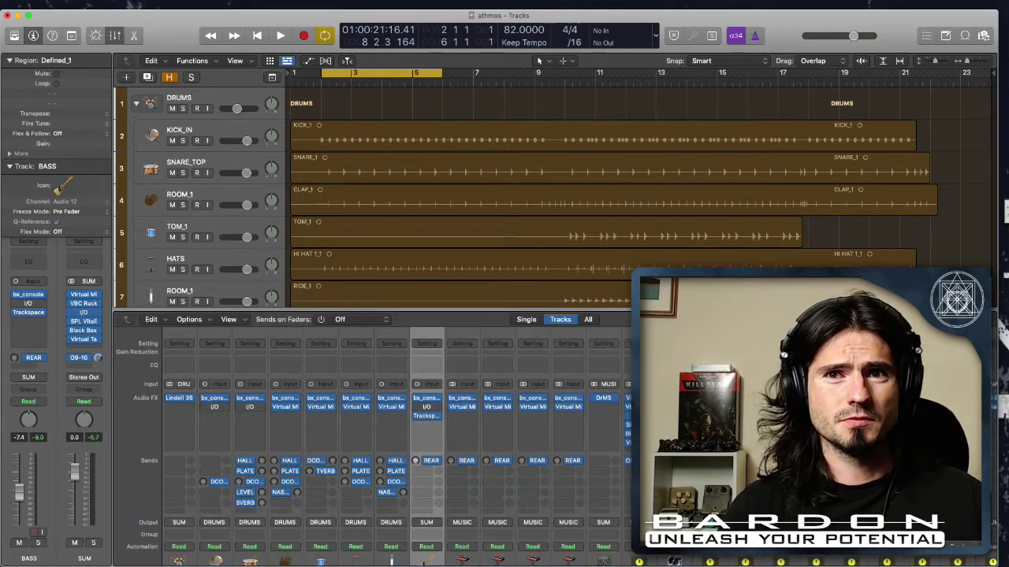
scroll(538, 394, down, 5)
scroll(537, 394, right, 10)
scroll(537, 342, left, 3)
drag(523, 471, 529, 561)
drag(559, 468, 556, 562)
drag(593, 468, 593, 514)
drag(628, 465, 628, 513)
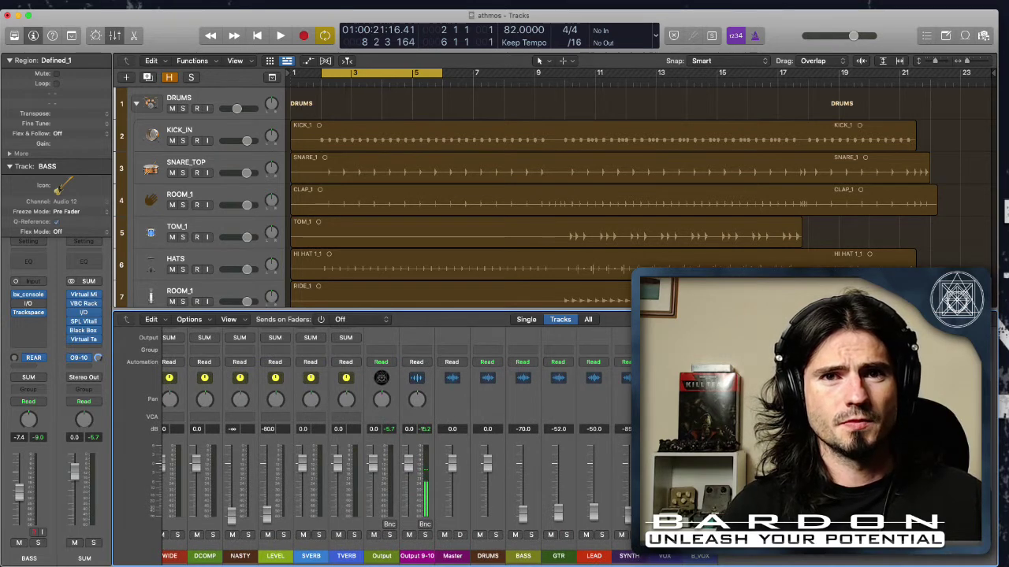
Set the DRUMS group fader to -0.5 dB and, with the cycle playing, pan the HATS track slightly off centre
mouse_move(487, 465)
mouse_down()
mouse_move(490, 501)
mouse_move(487, 448)
mouse_up()
key(space)
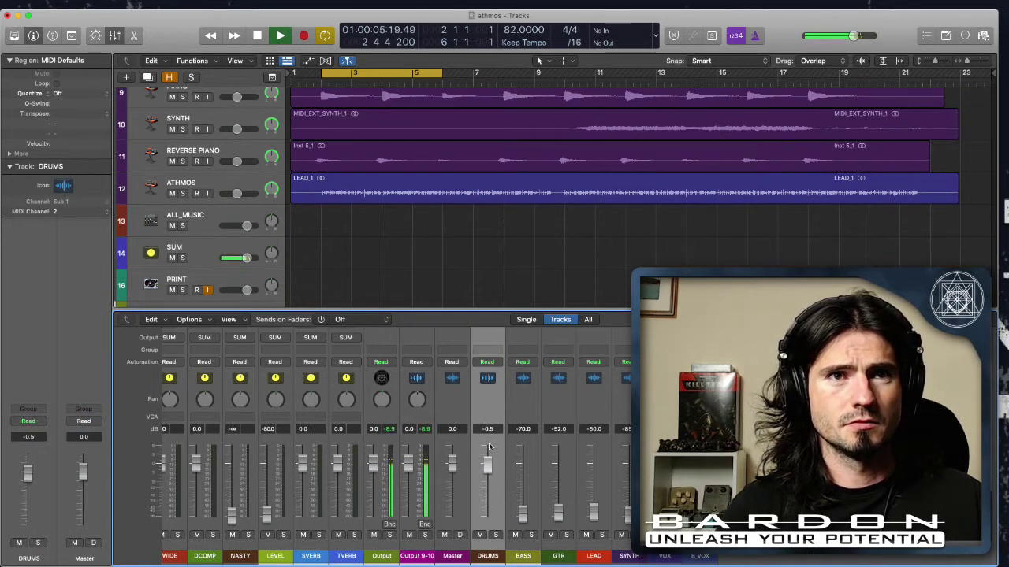
scroll(400, 150, up, 5)
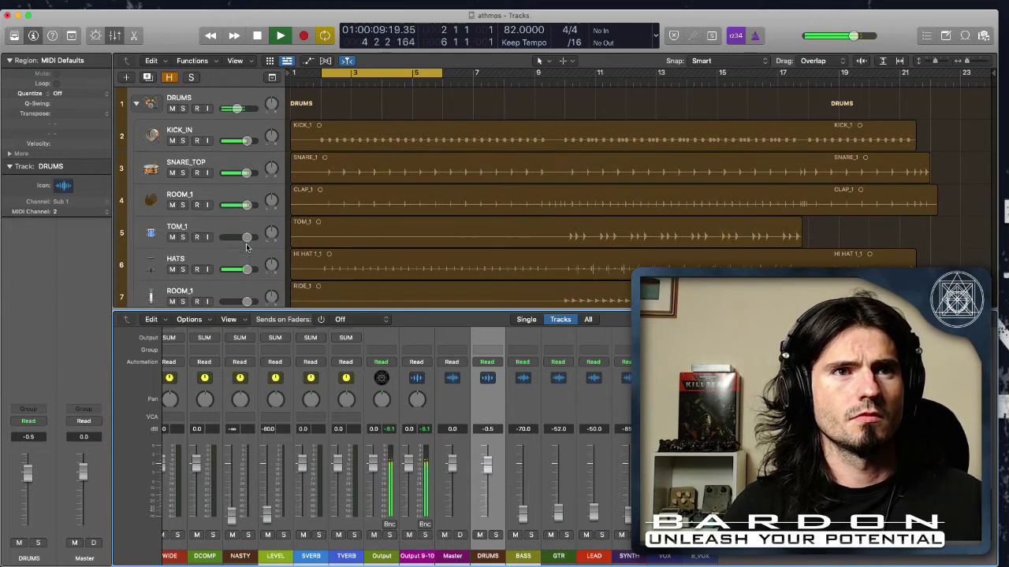
scroll(247, 245, down, 2)
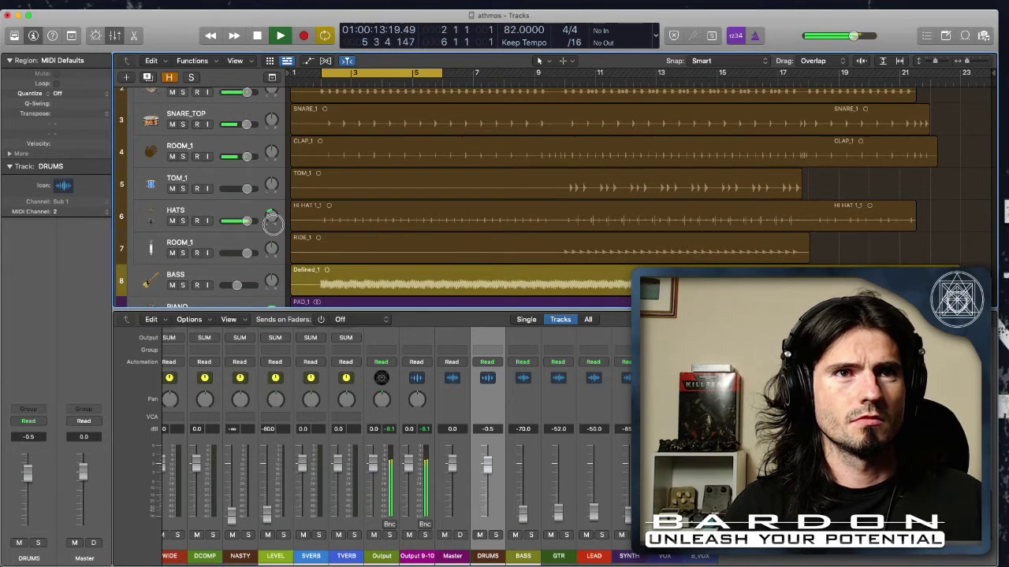
scroll(359, 213, up, 3)
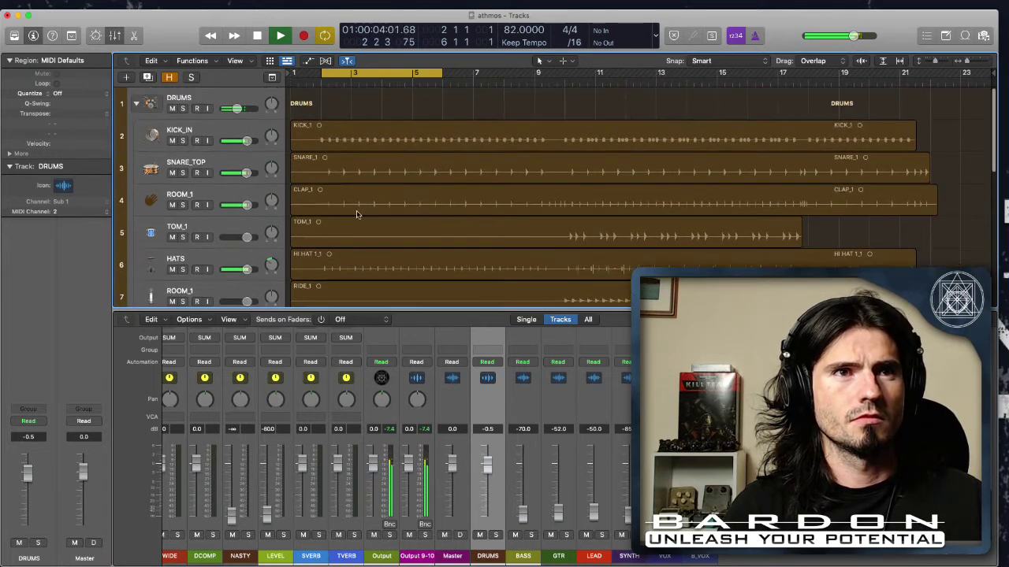
Compare SNARE_TOP and the clap track ROOM_1 using solo during playback, clear the solos, and replay the loop briefly
click(183, 173)
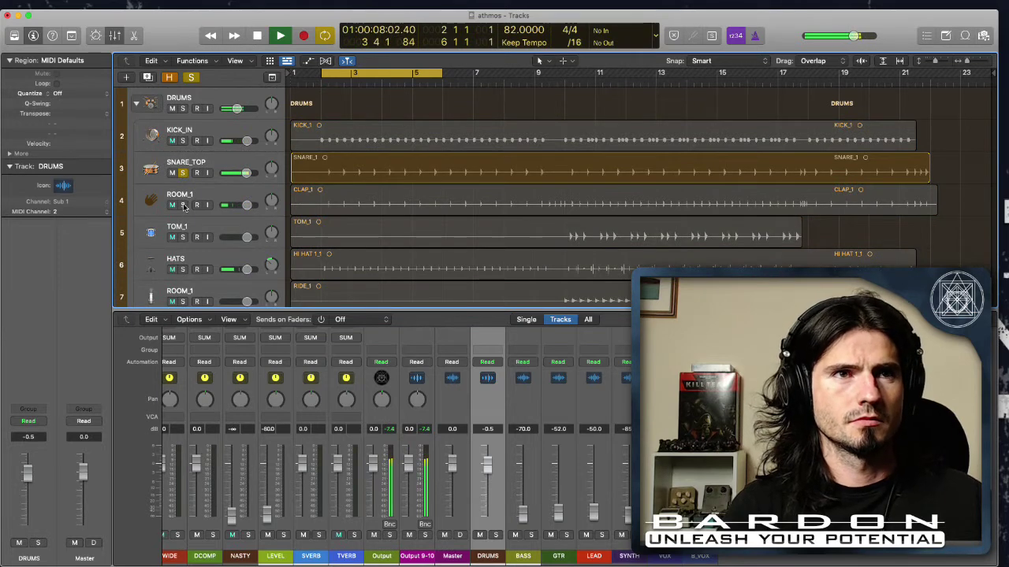
alt+click(182, 205)
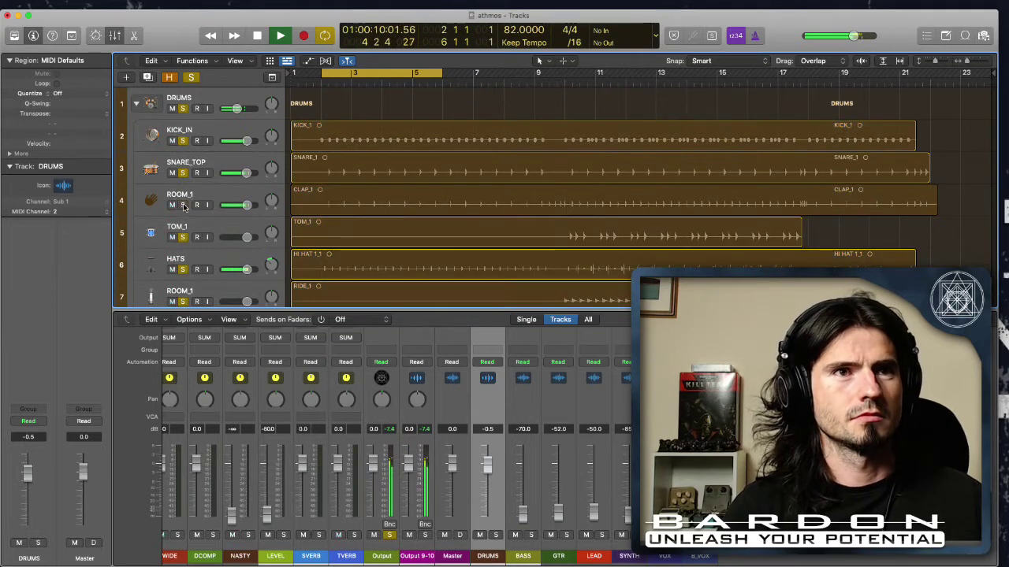
alt+click(183, 206)
key(space)
click(183, 205)
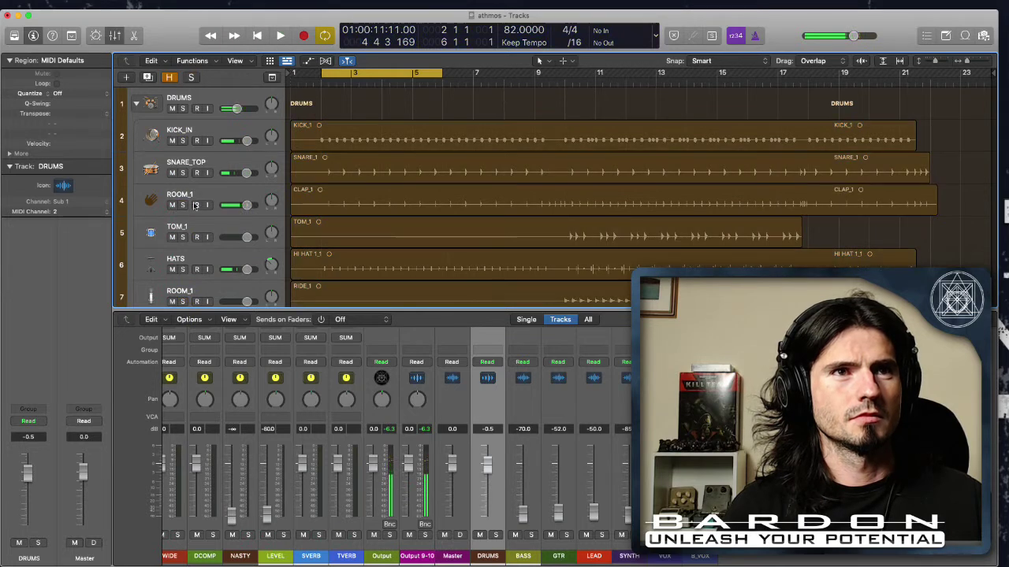
key(space)
key(space)
Lower the SNARE_TOP track volume slightly and replay the drum loop to check it
scroll(440, 247, down, 1)
scroll(423, 208, down, 1)
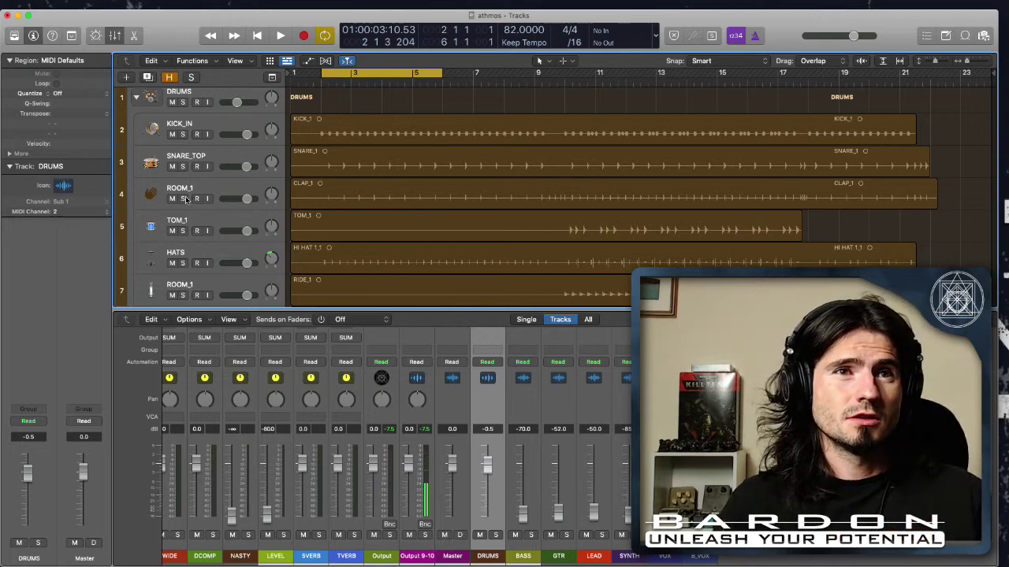
drag(246, 167, 242, 167)
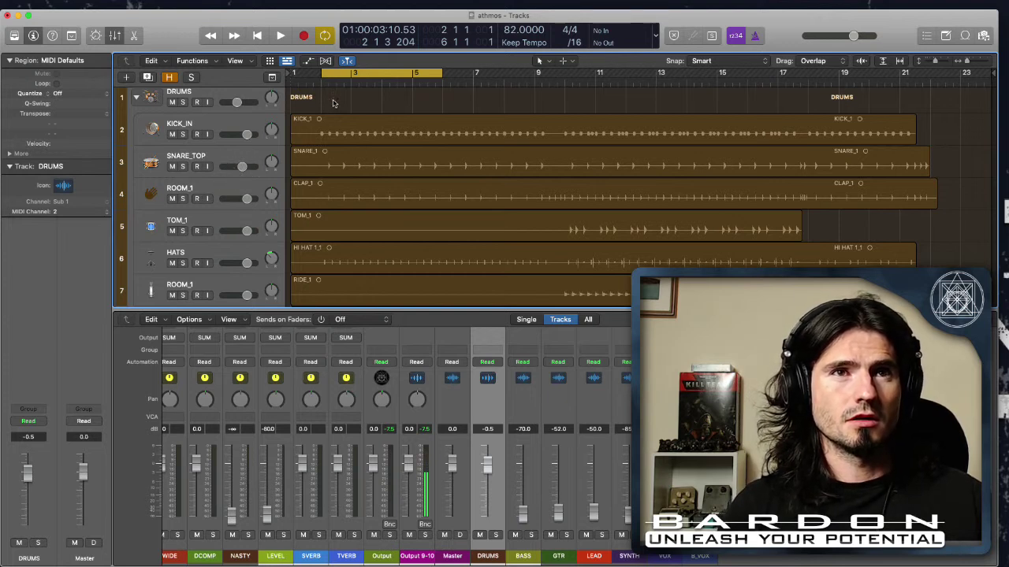
key(space)
key(space)
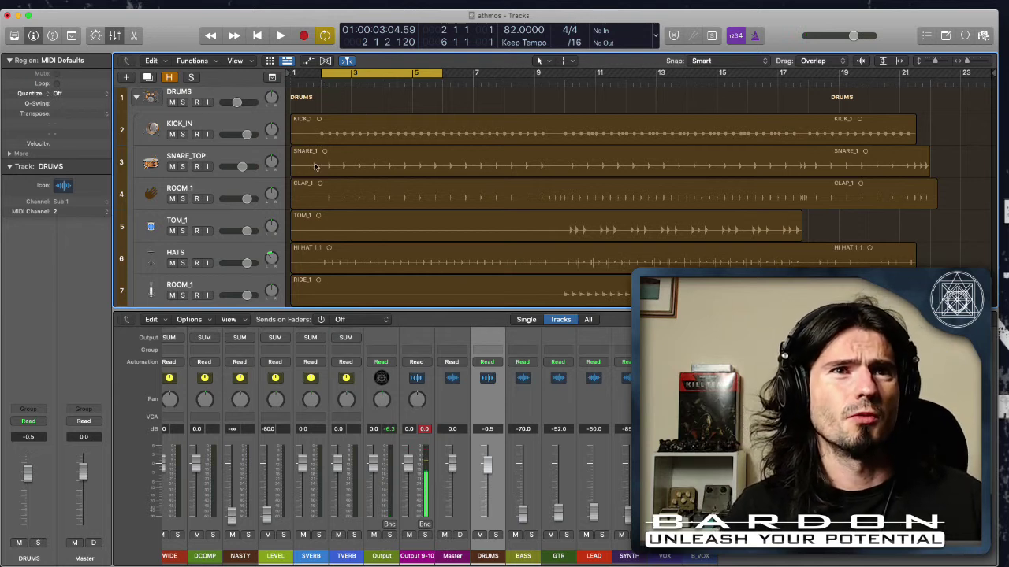
key(space)
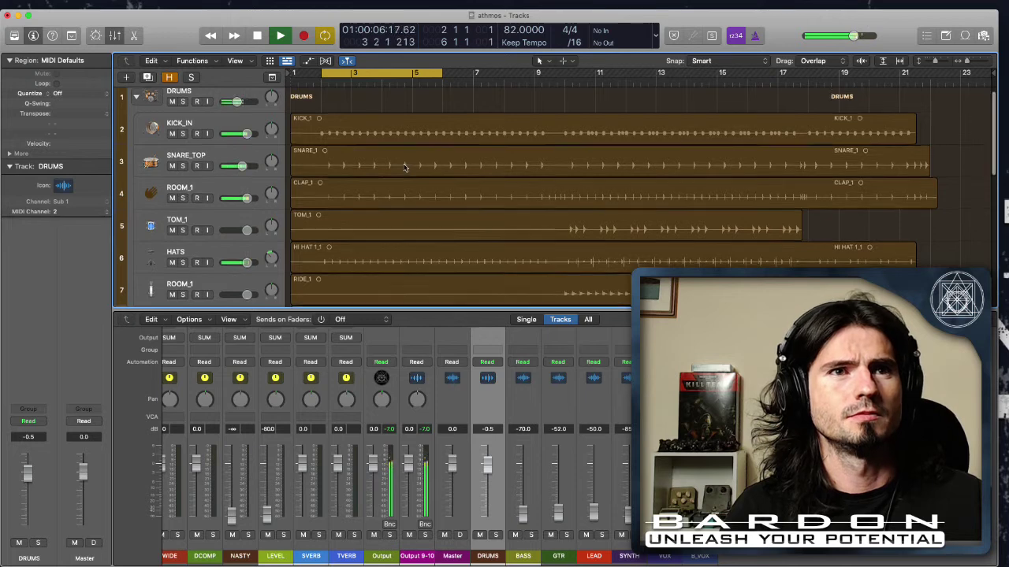
Stop playback, lower the HATS track volume slightly, and restart the loop
scroll(406, 169, down, 4)
key(space)
drag(246, 134, 232, 136)
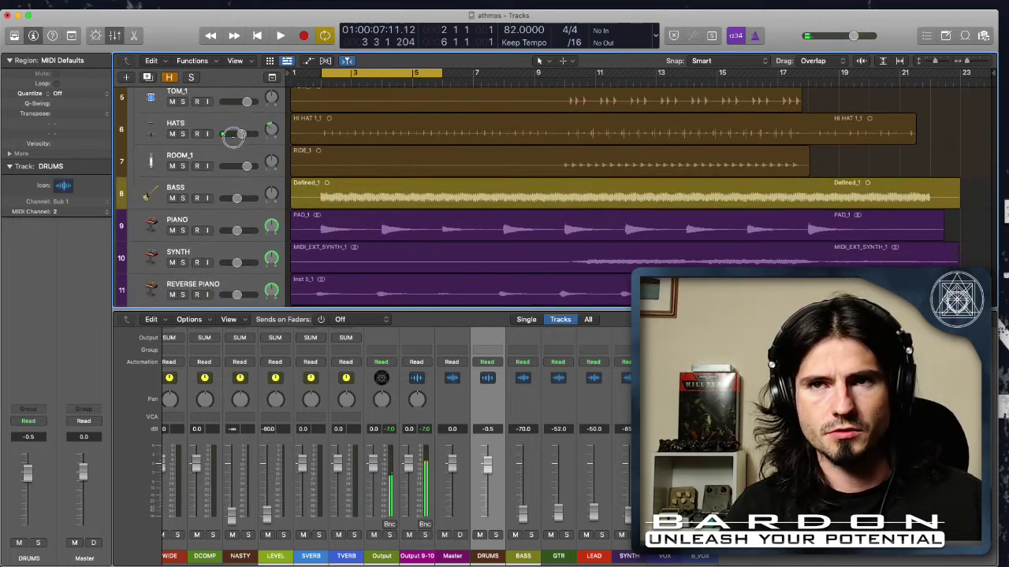
key(space)
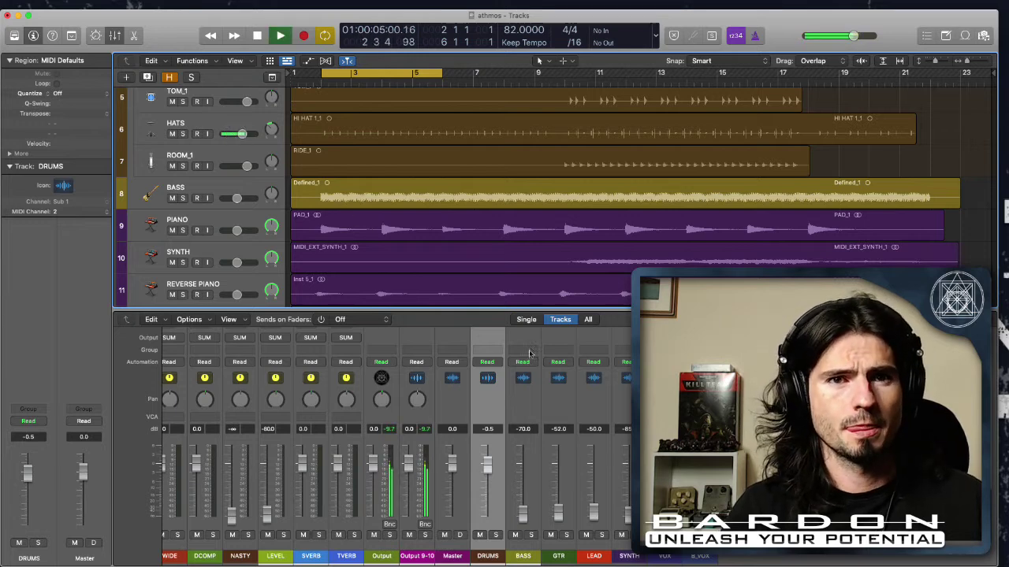
Raise the BASS group fader to -4.5 dB against the drums, select the BASS track, and stop playback
drag(526, 517, 522, 449)
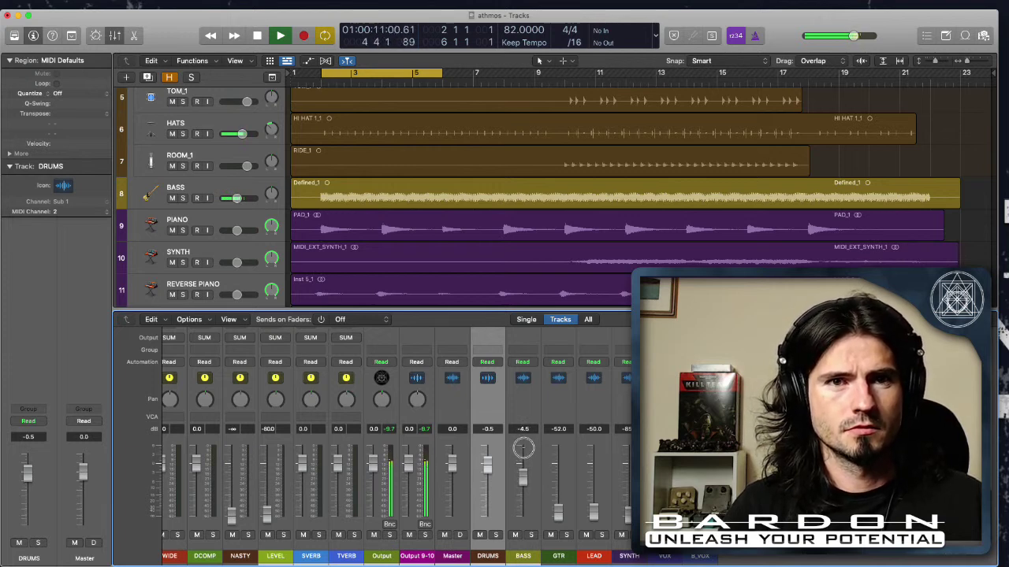
click(147, 197)
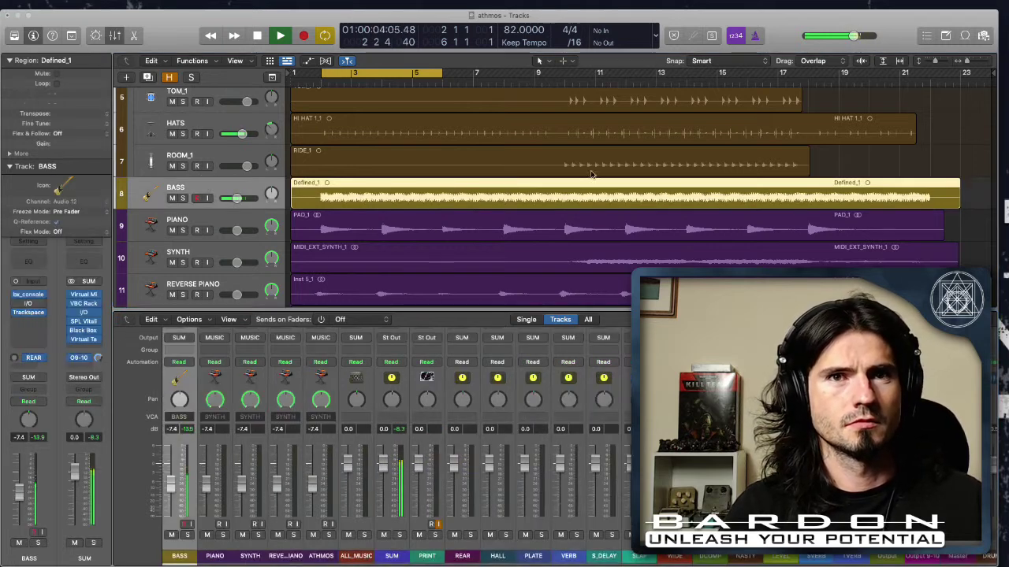
key(space)
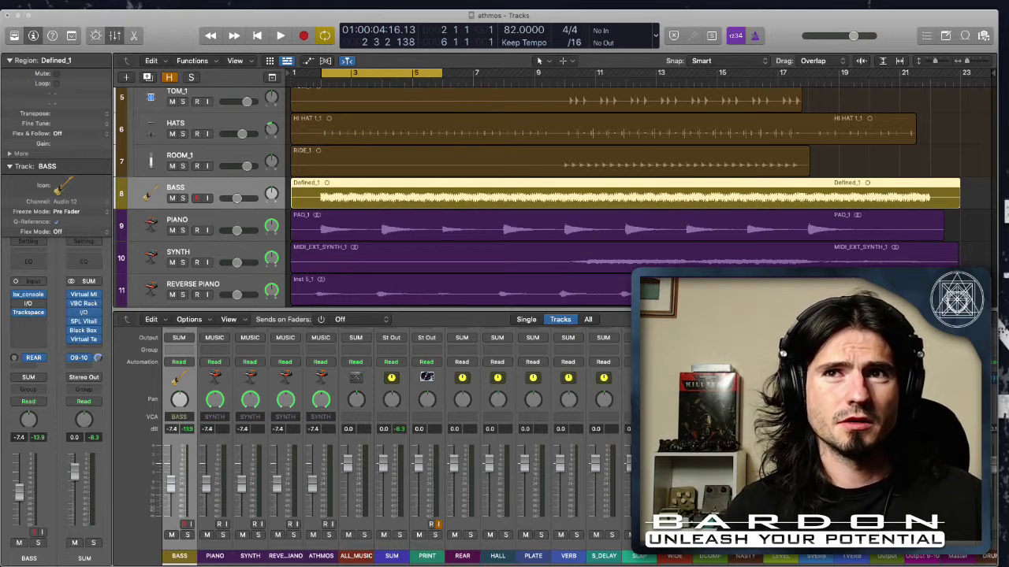
click(922, 129)
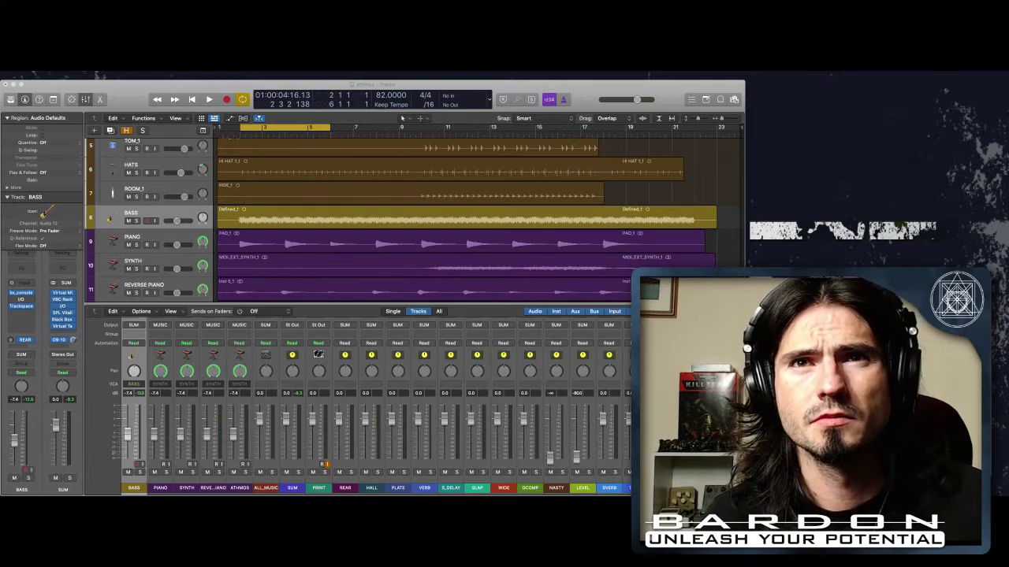
Show the BASS track's Trackspacer window, move it aside, and raise its amount to 37.8 %
key(v)
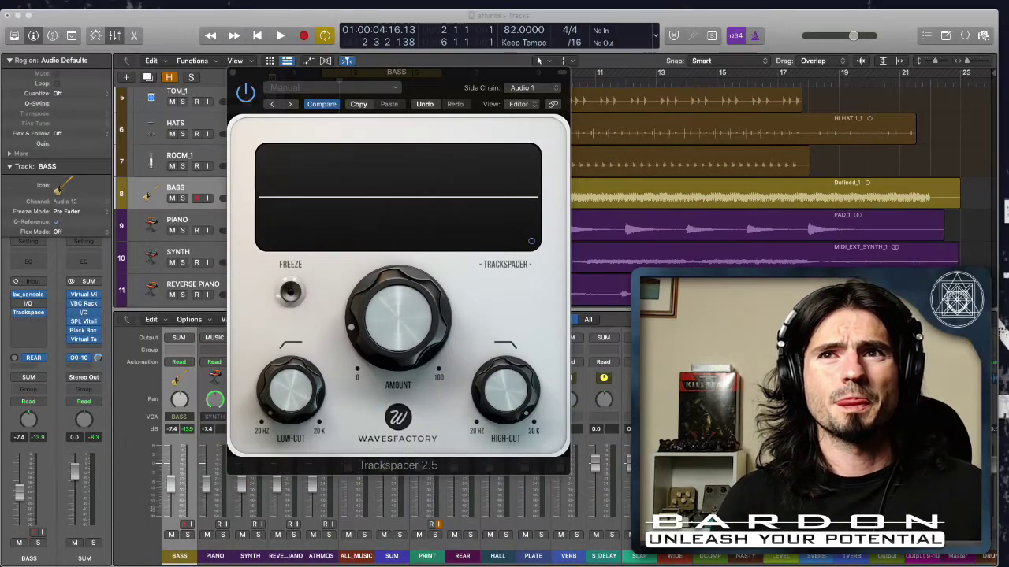
click(670, 132)
drag(518, 75, 485, 69)
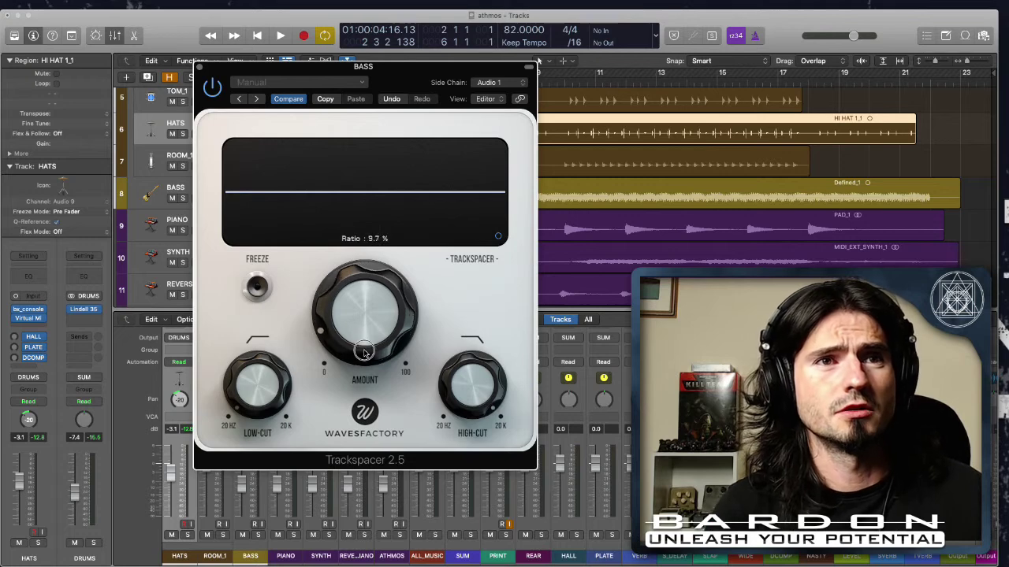
drag(363, 352, 418, 247)
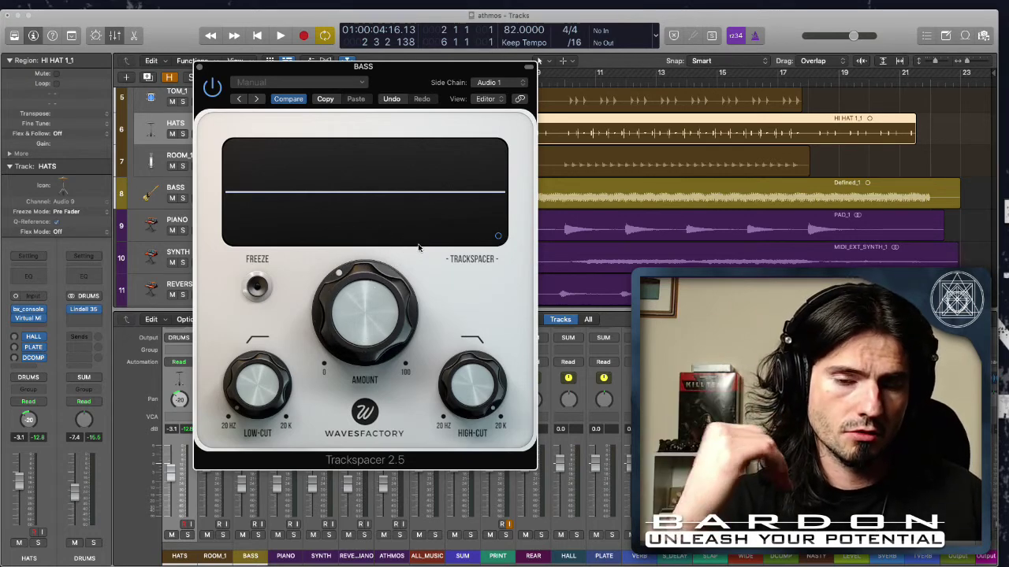
mouse_move(398, 298)
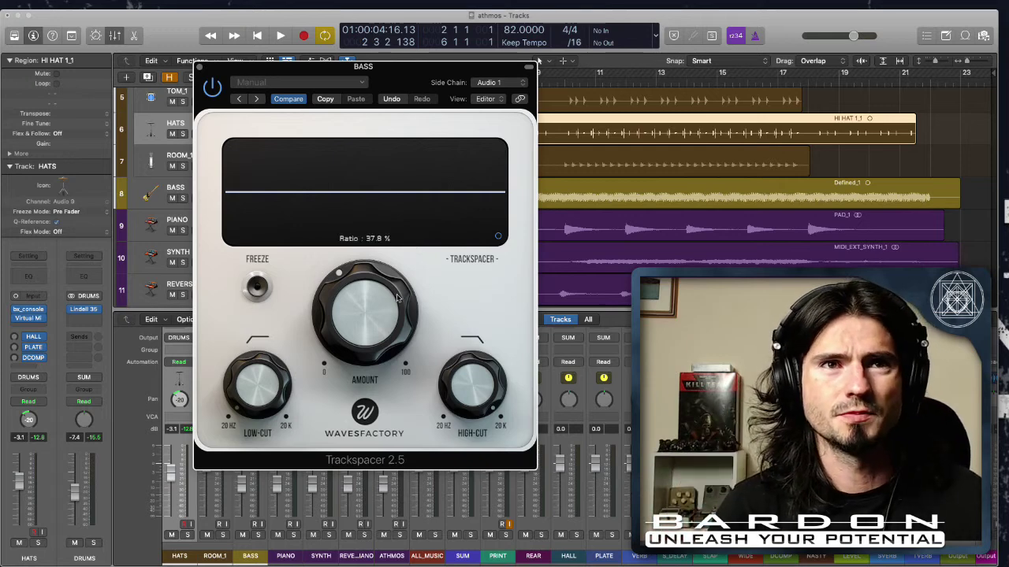
Play the loop, set the bass Trackspacer amount to 19.2 %, and compare the sound with the effect bypassed and active
key(space)
drag(397, 298, 399, 353)
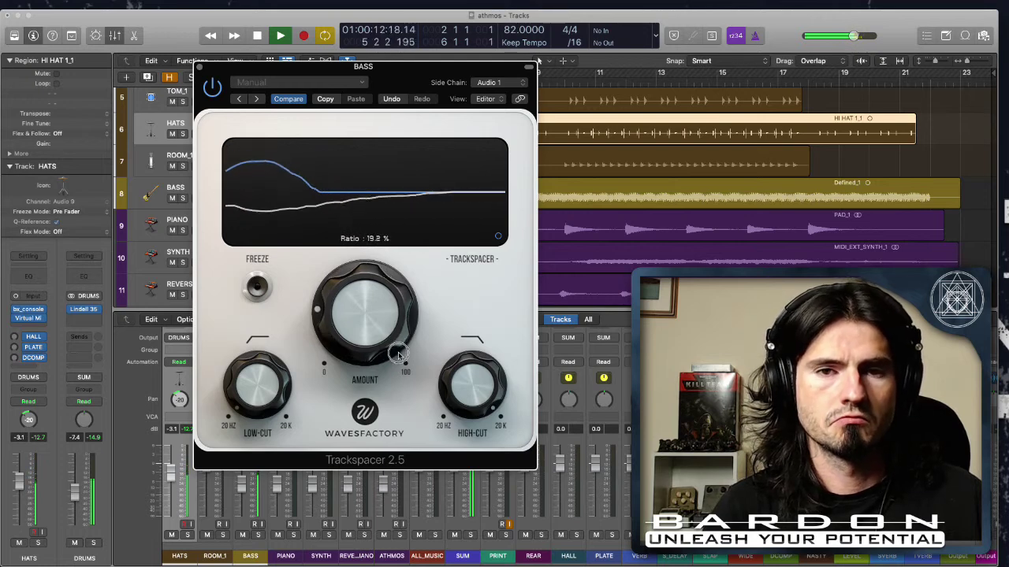
click(211, 89)
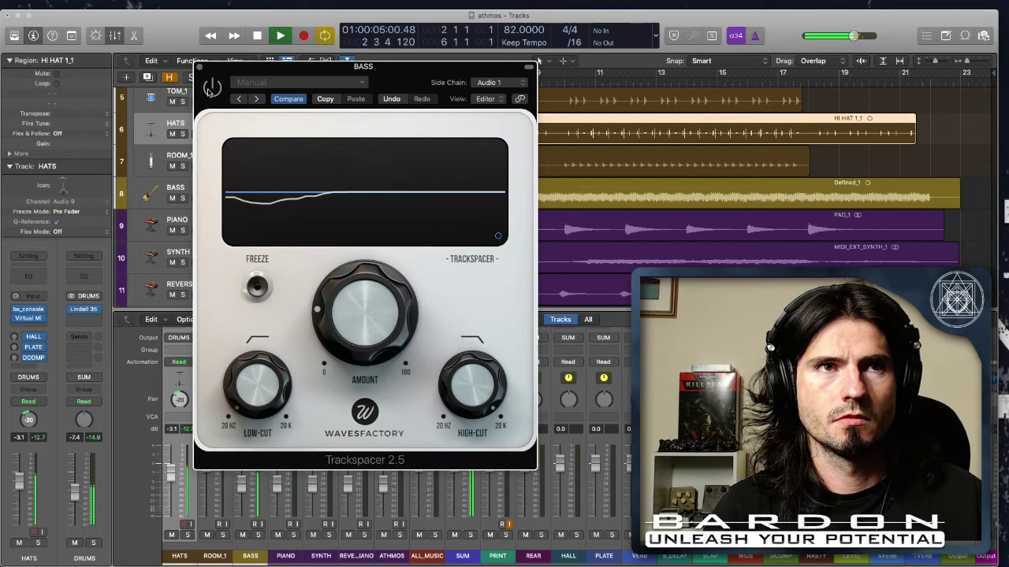
click(211, 89)
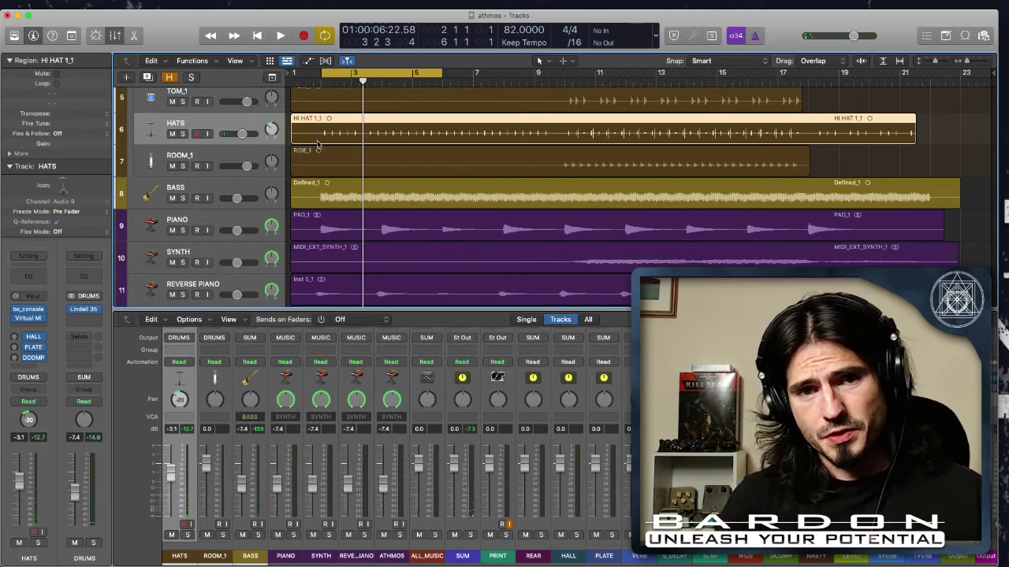
Hide the mixer and review the full track list, selecting BASS, PIANO, REVERSE PIANO, ATHMOS and SYNTH in turn
key(x)
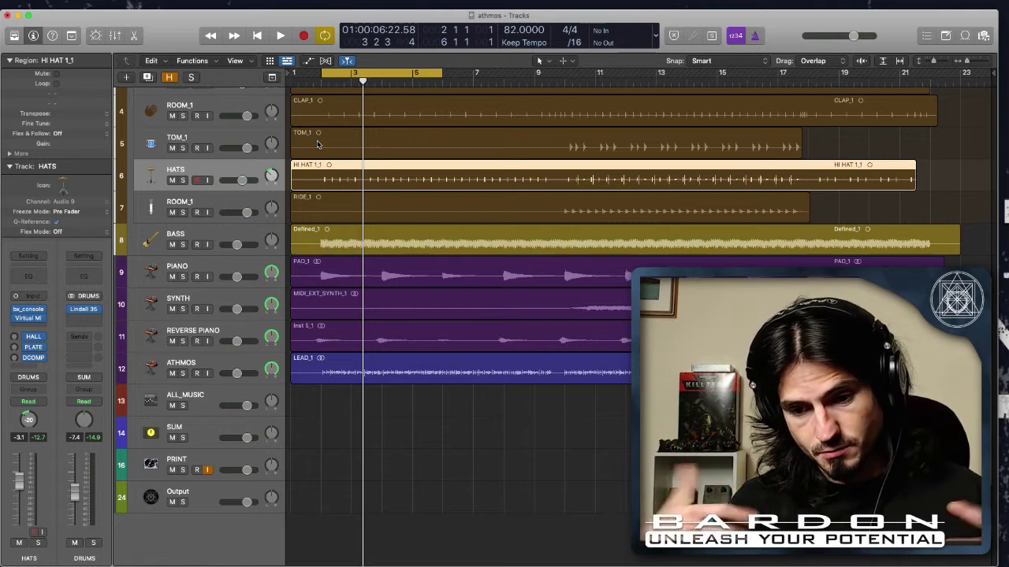
scroll(532, 338, up, 3)
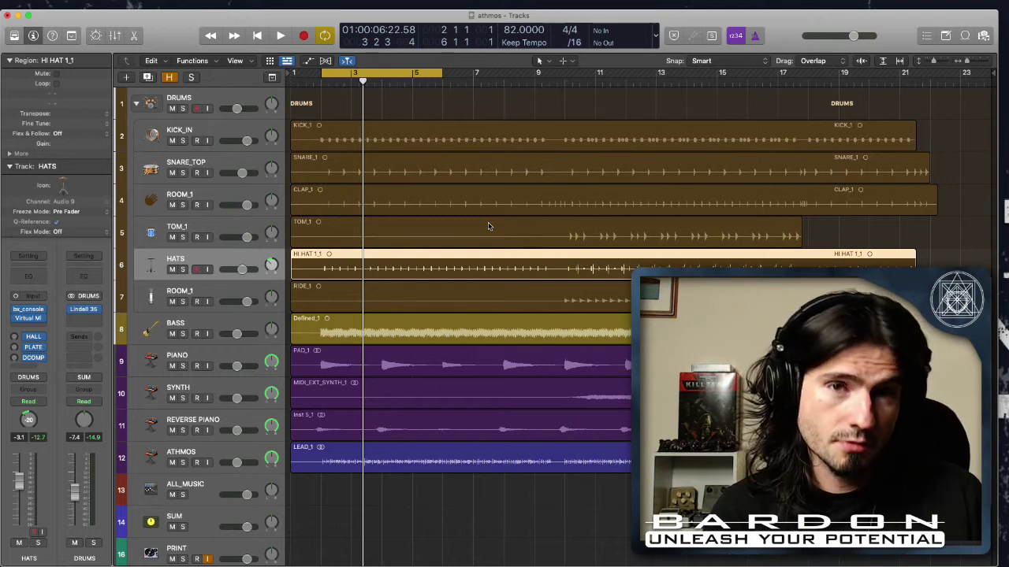
scroll(351, 371, down, 3)
scroll(363, 354, up, 3)
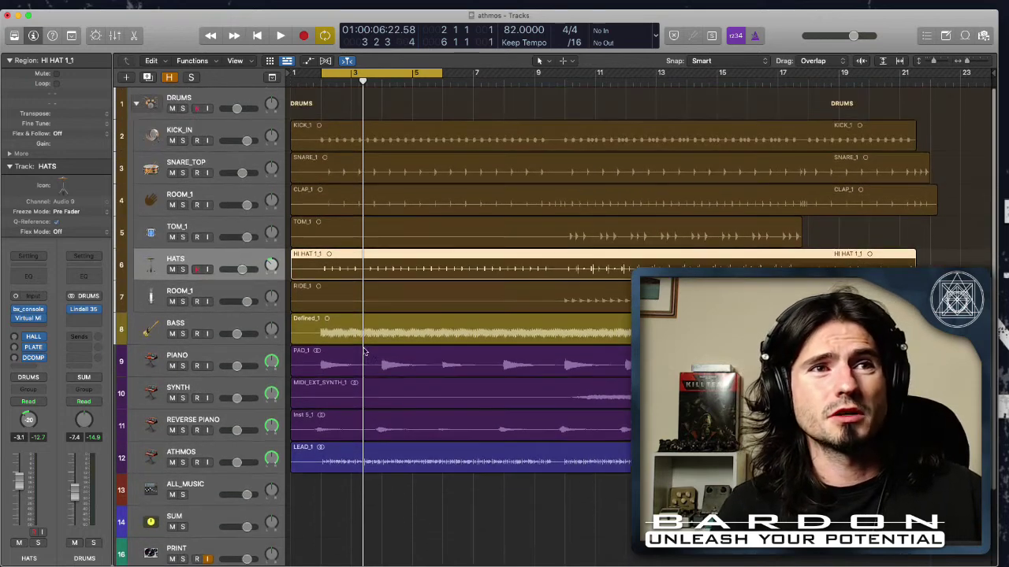
click(211, 323)
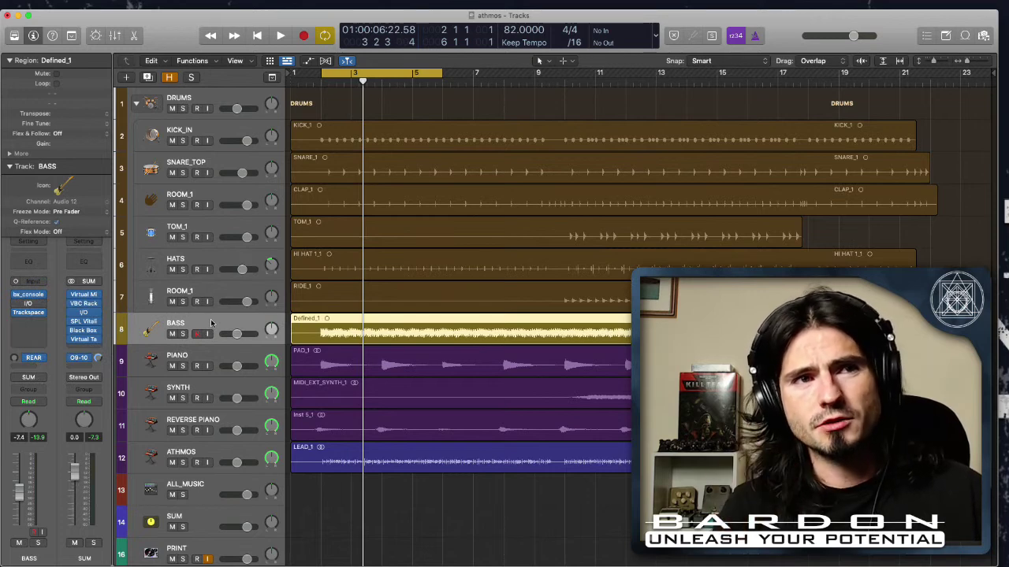
click(197, 360)
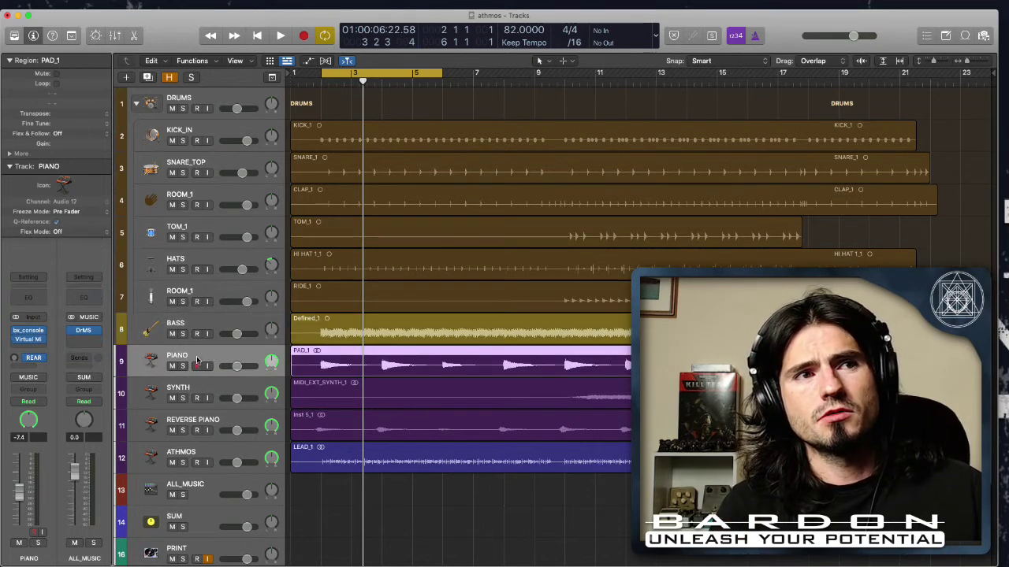
click(210, 424)
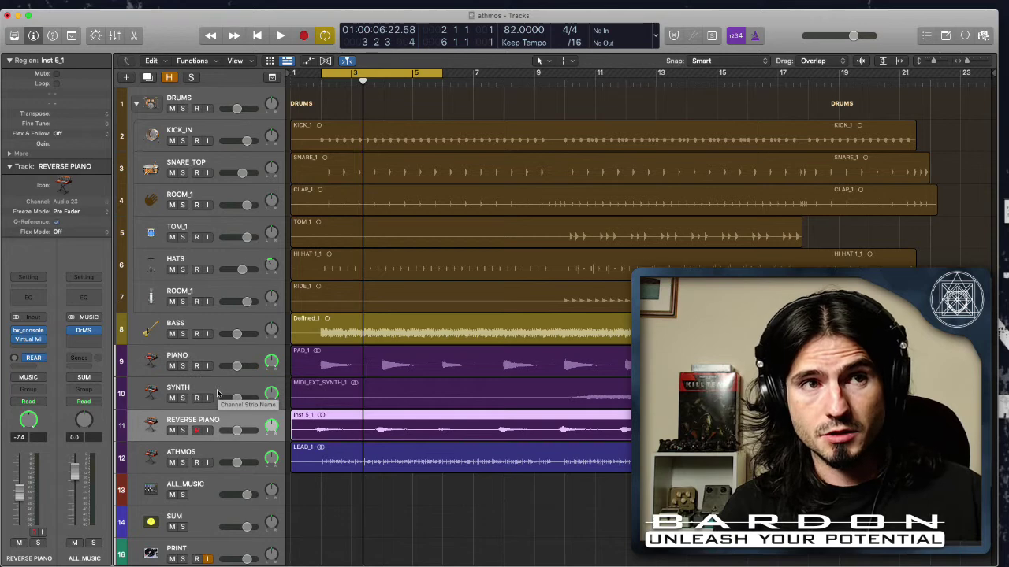
click(204, 451)
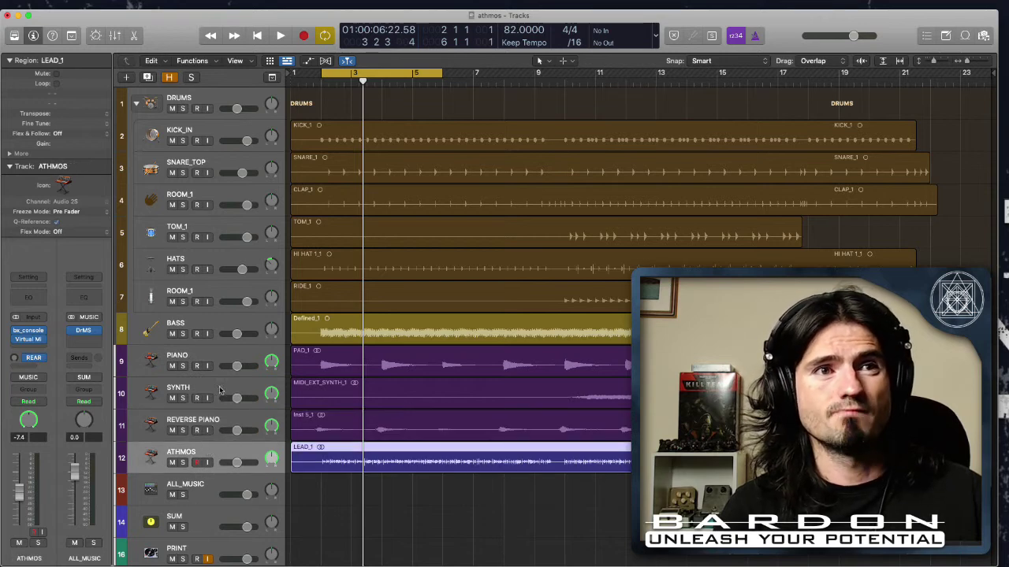
click(222, 387)
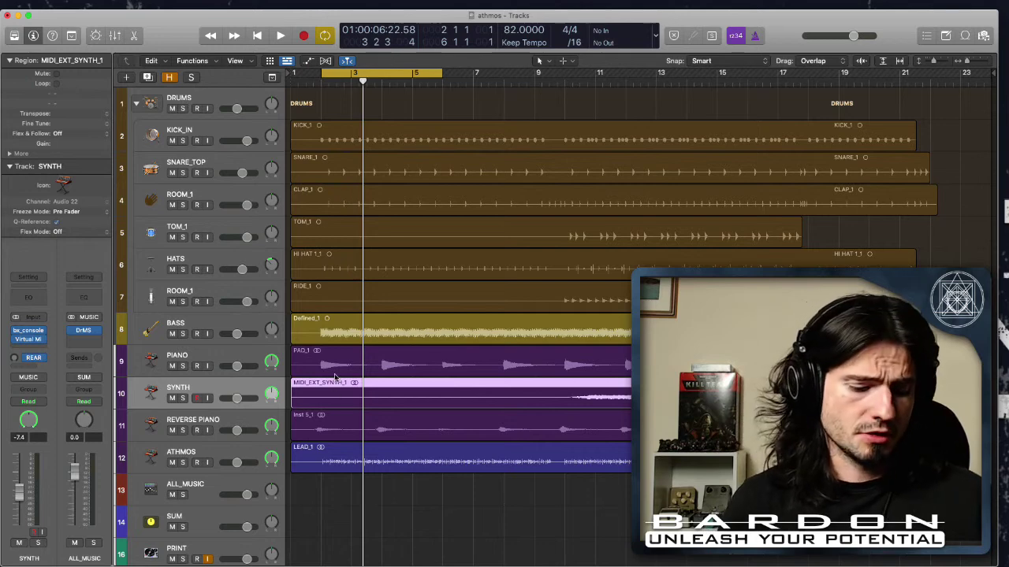
Show the mixer, raise the SYNTH group fader during loop playback to bring in the music tracks, and hide the mixer
key(x)
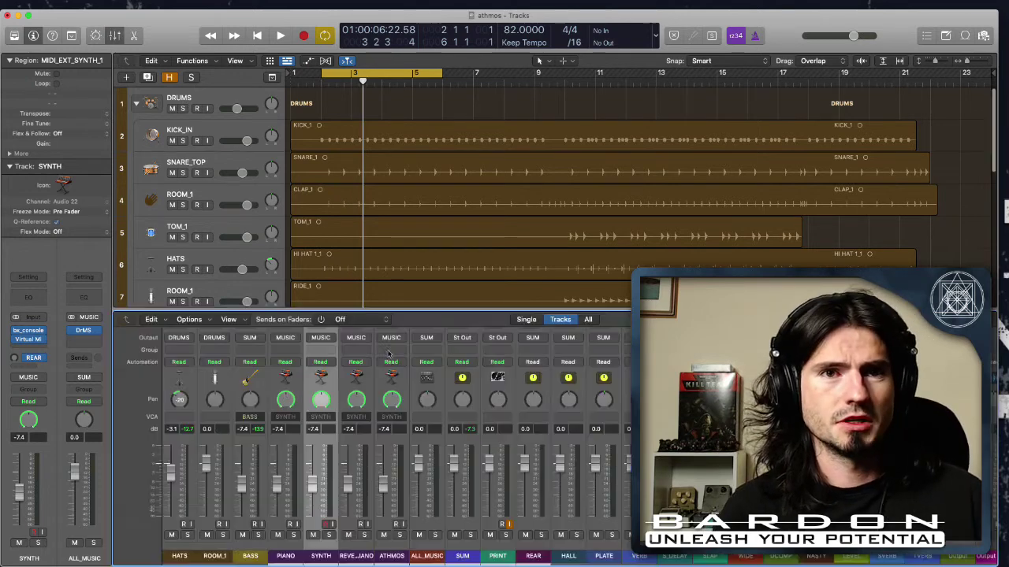
key(space)
scroll(620, 362, right, 5)
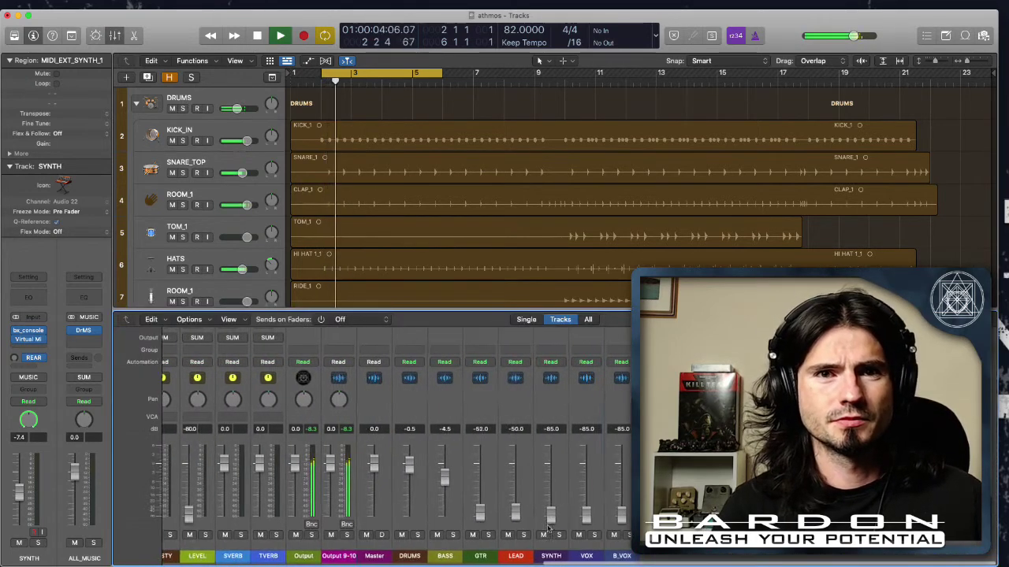
drag(554, 482, 554, 455)
key(x)
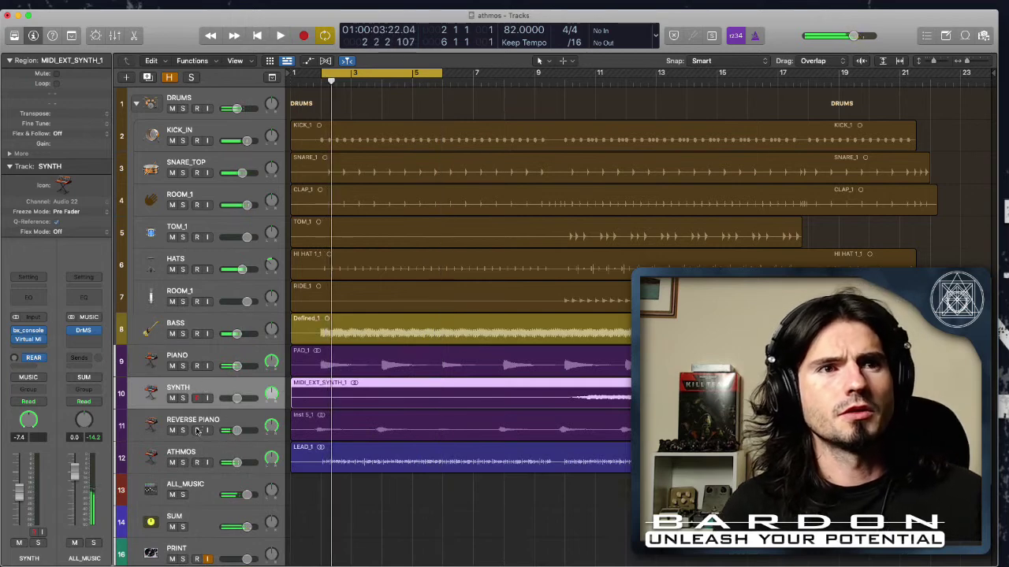
Move the REVERSE PIANO track above SYNTH and extend the loop start back to 1 4 1 to include its first swell
drag(197, 426, 217, 394)
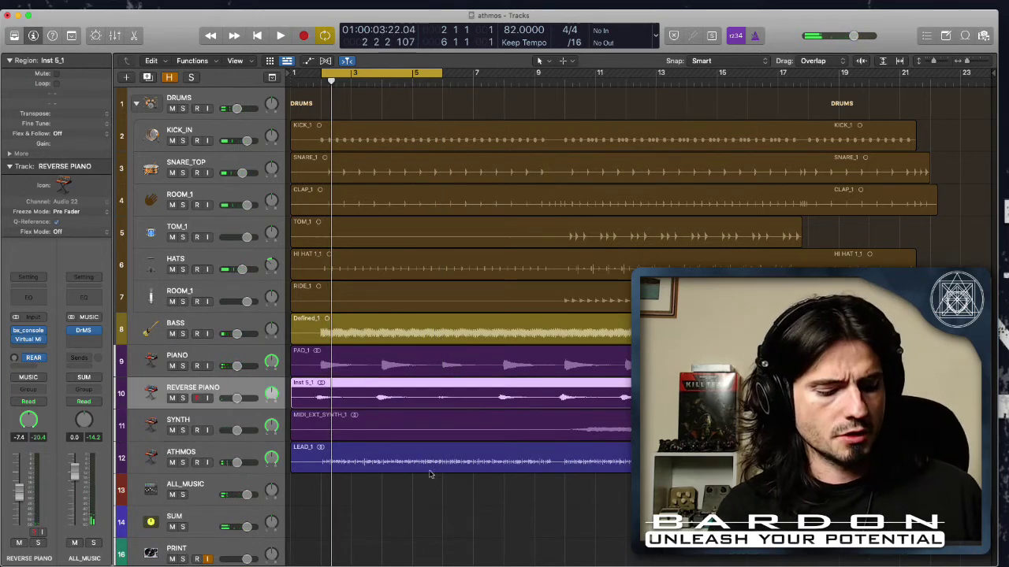
drag(526, 518, 291, 272)
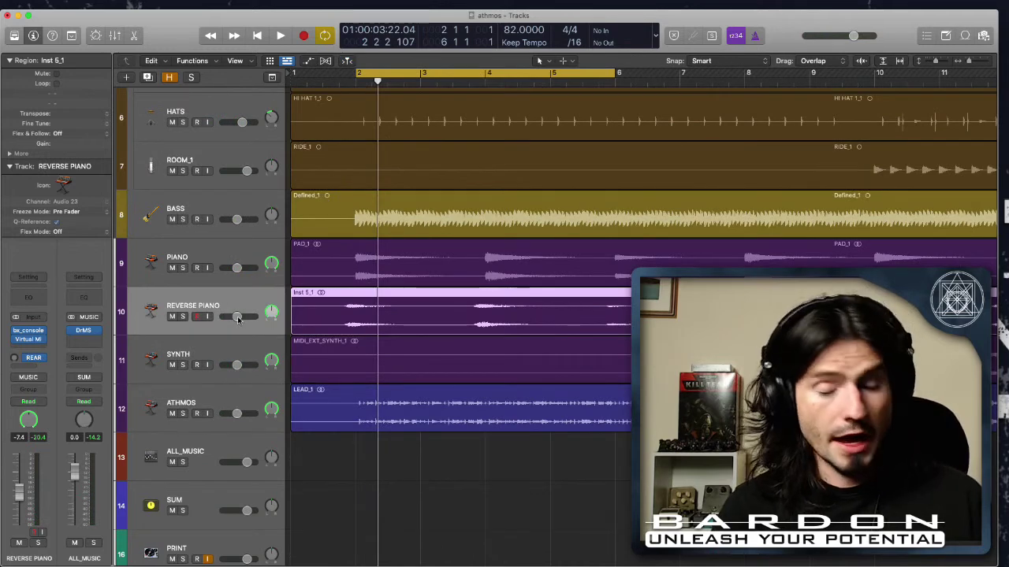
drag(570, 466, 291, 197)
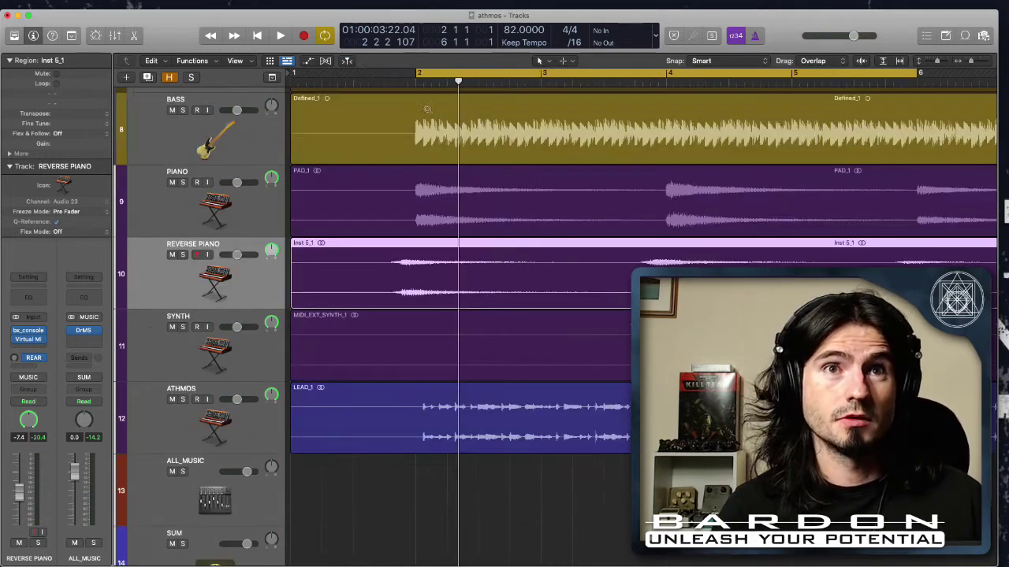
drag(417, 75, 384, 74)
Raise the REVERSE PIANO track volume to -4.2 dB while playing the extended loop
key(space)
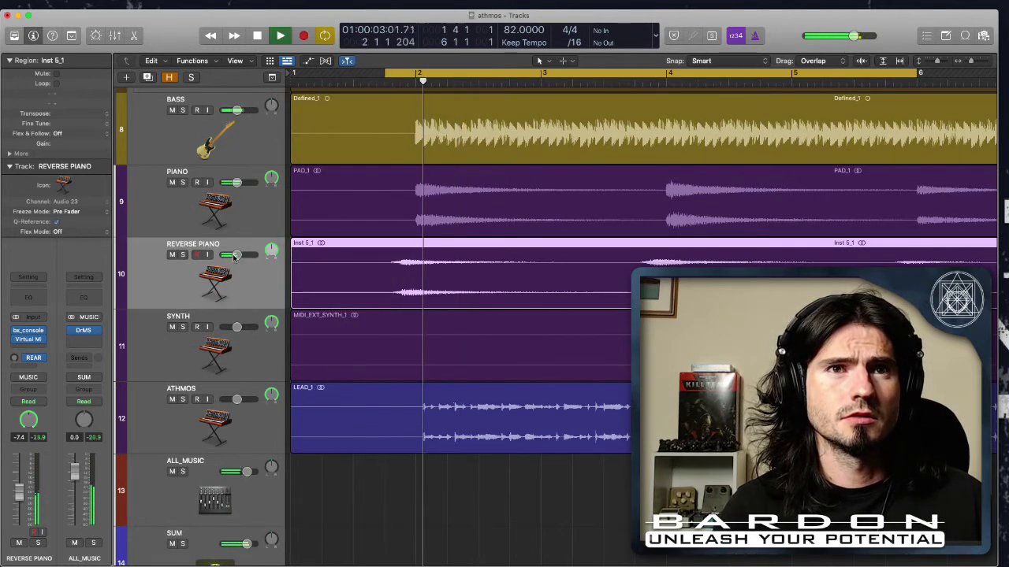
drag(237, 254, 242, 255)
key(space)
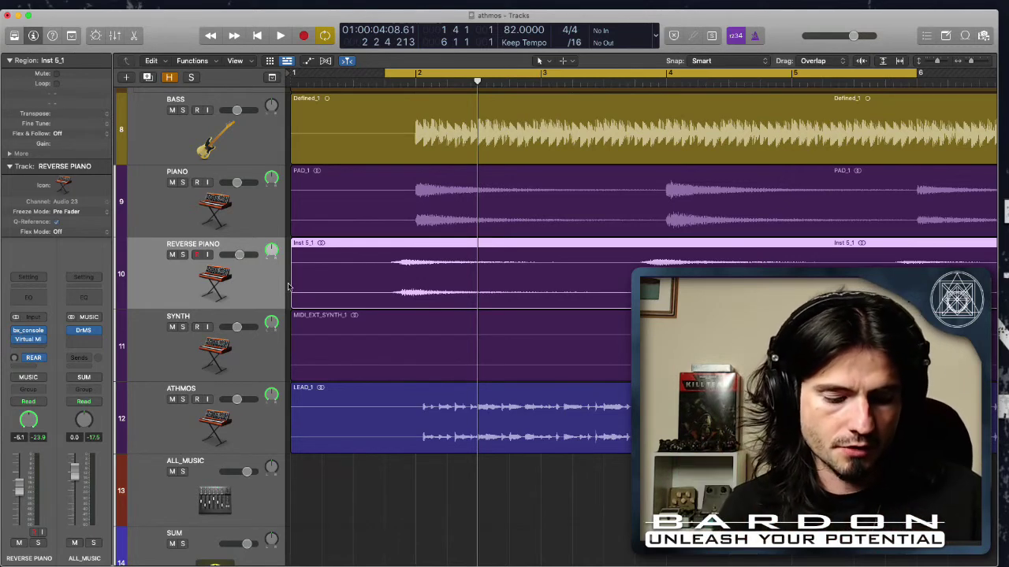
key(space)
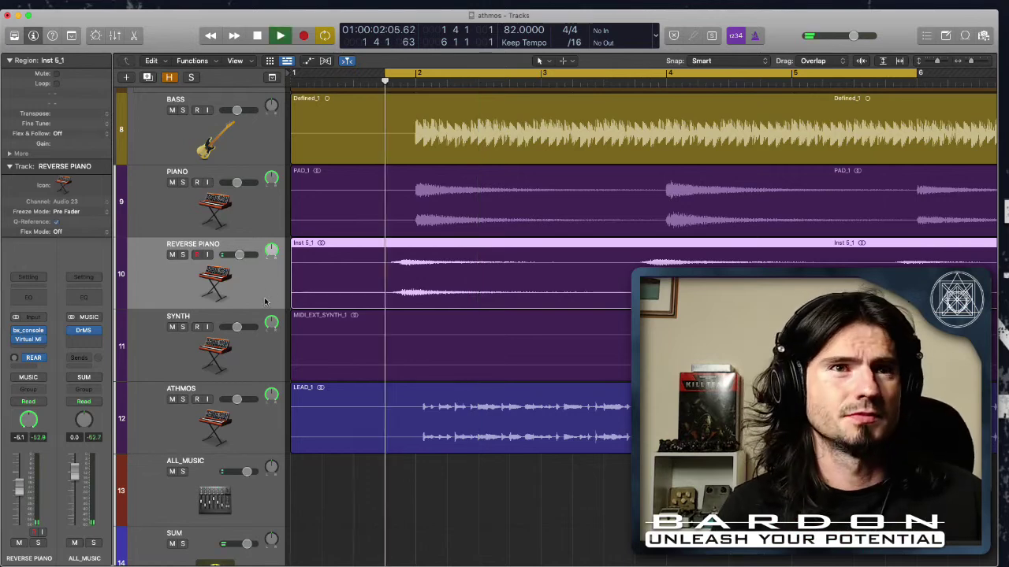
drag(243, 256, 247, 256)
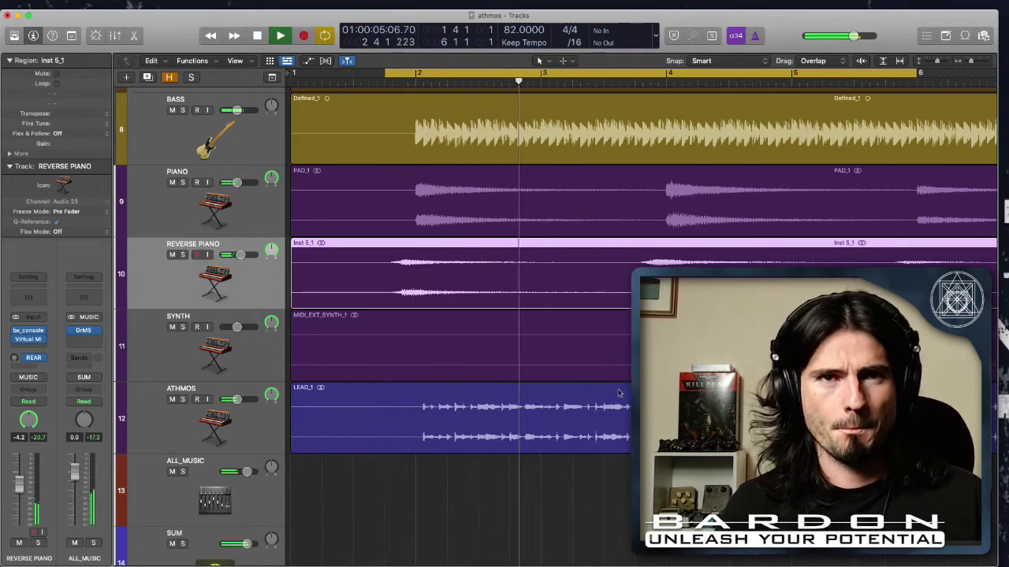
Turn off looping so the song plays on, and raise the ATHMOS track volume slightly
key(c)
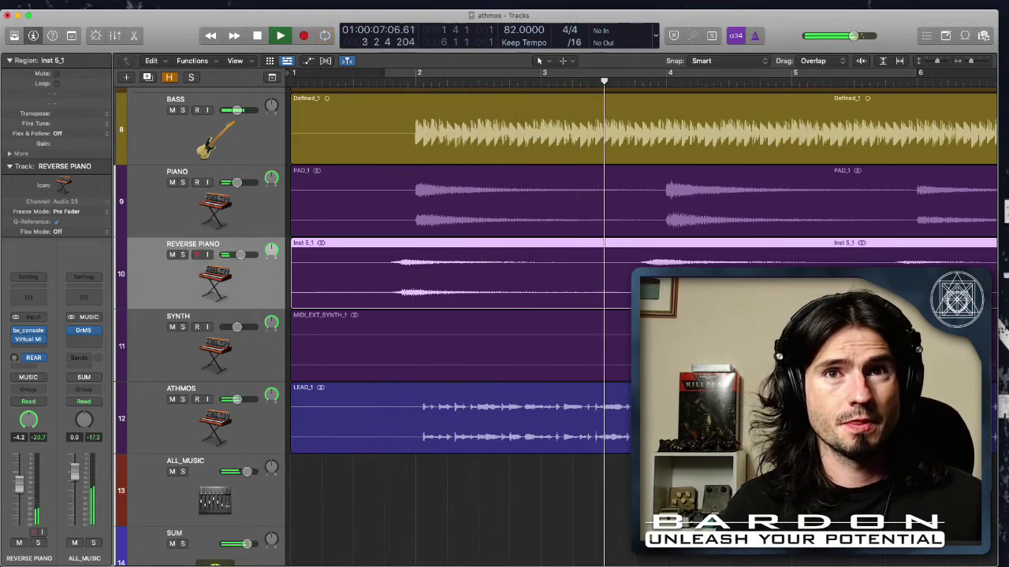
scroll(628, 285, right, 3)
scroll(628, 285, down, 5)
drag(236, 399, 251, 400)
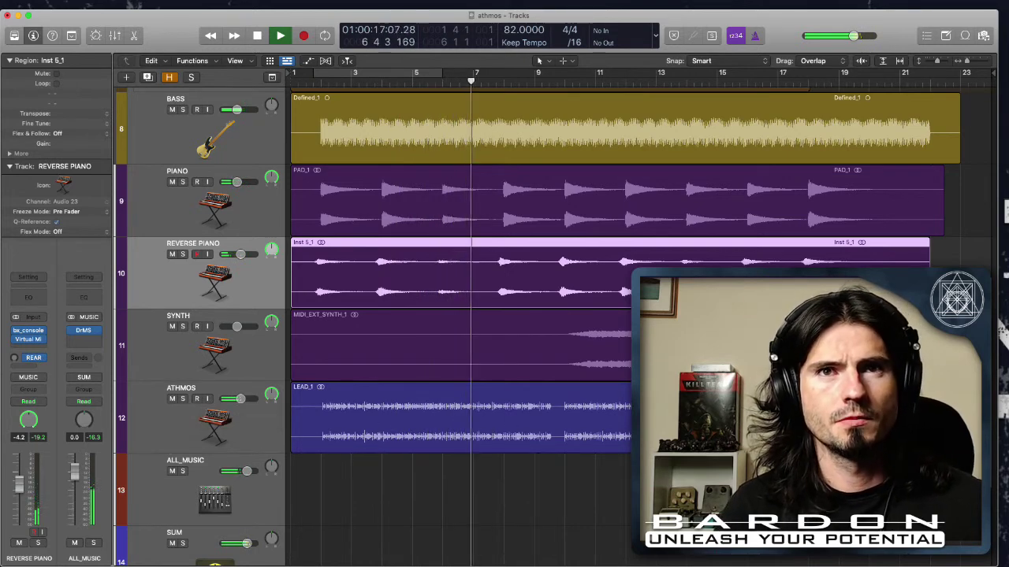
Follow the tracks as the song plays into the second section, and lower the SYNTH track volume slightly
scroll(551, 315, up, 5)
scroll(552, 315, up, 2)
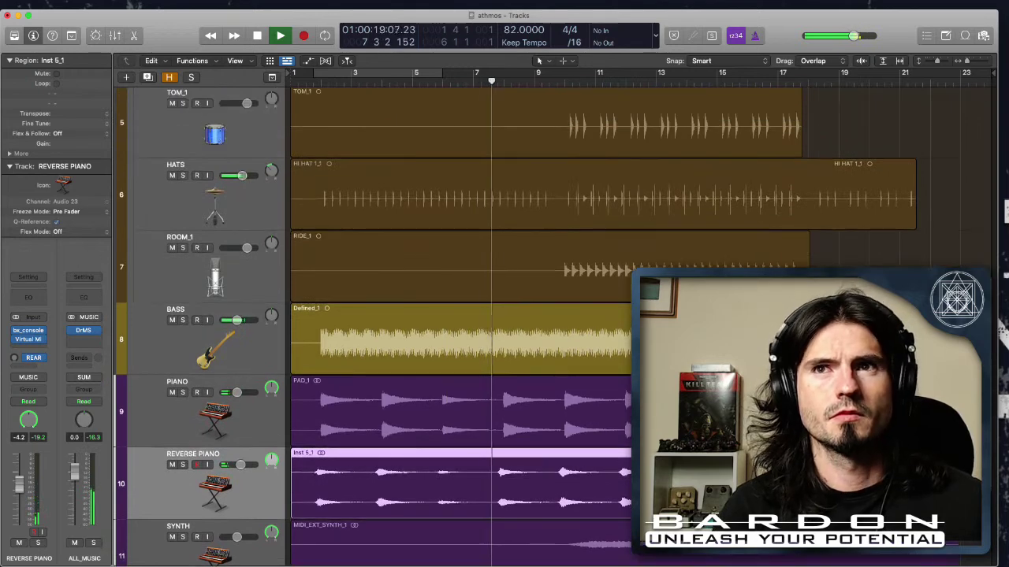
scroll(552, 315, down, 3)
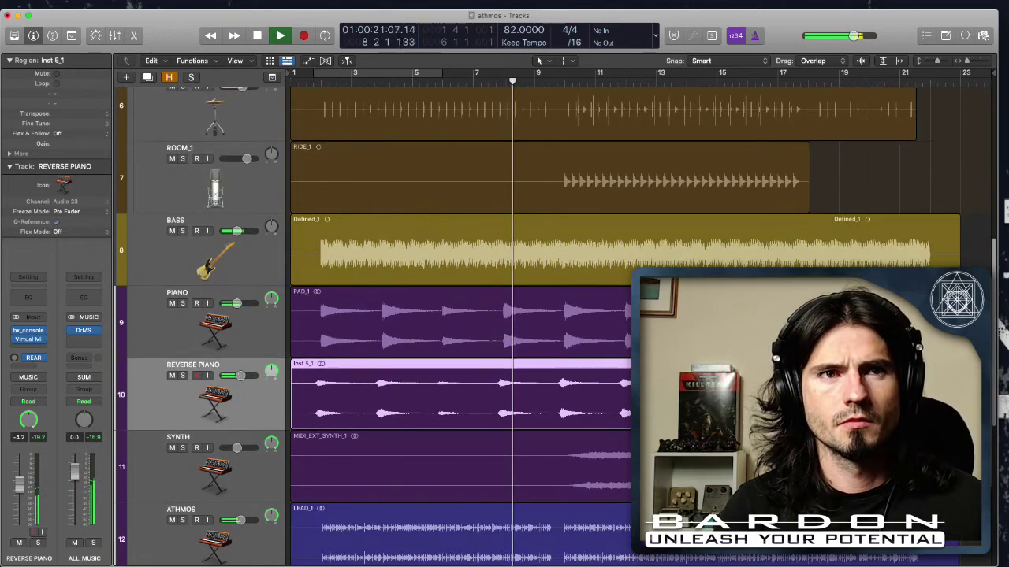
scroll(552, 315, down, 2)
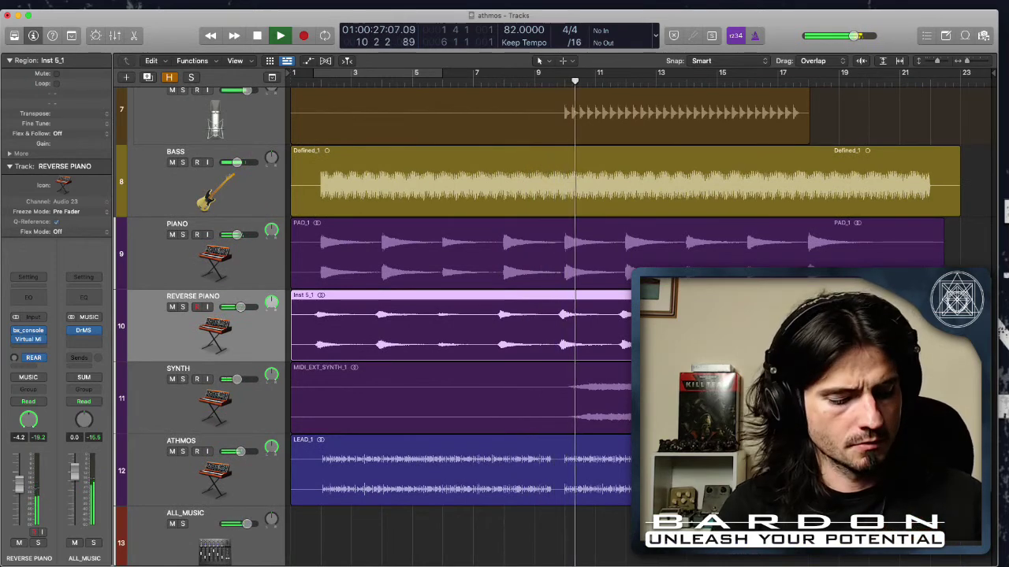
drag(237, 379, 237, 381)
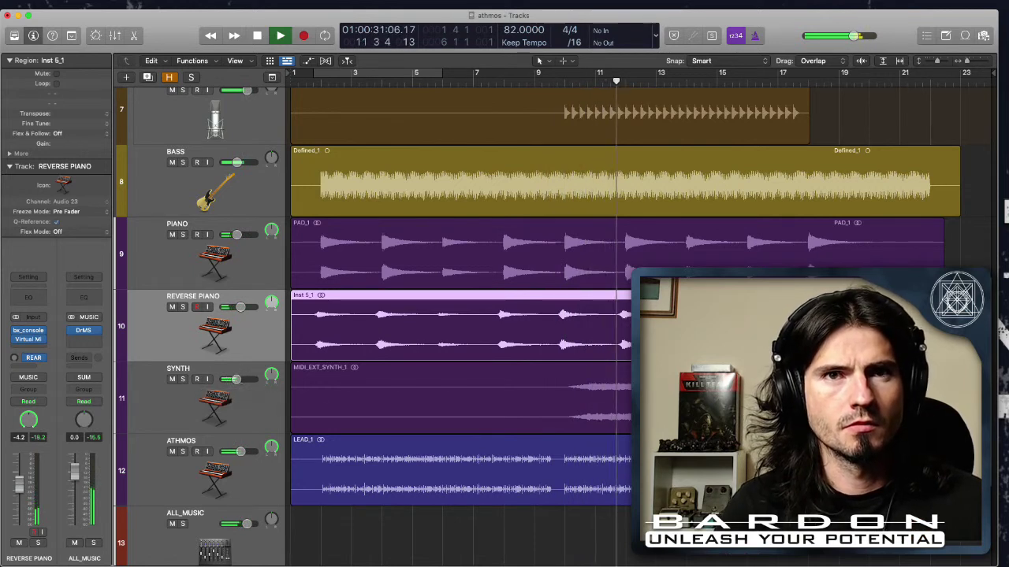
Stop playback, turn looping back on, and extend the loop end to 9 4 3
key(space)
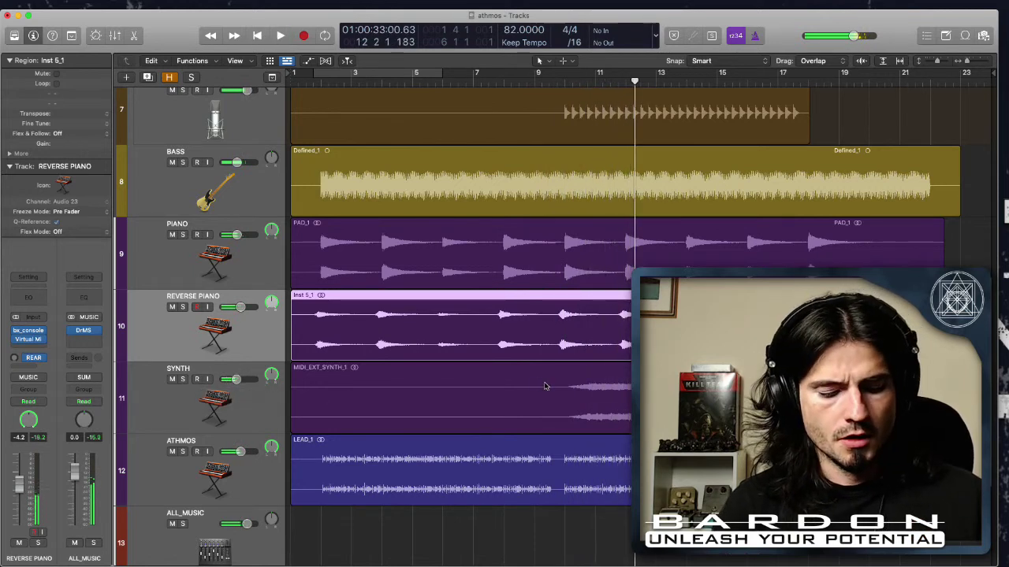
key(c)
drag(440, 70, 554, 78)
Select the KICK_IN track and open its bx_console plug-in
scroll(520, 310, up, 5)
scroll(520, 310, up, 3)
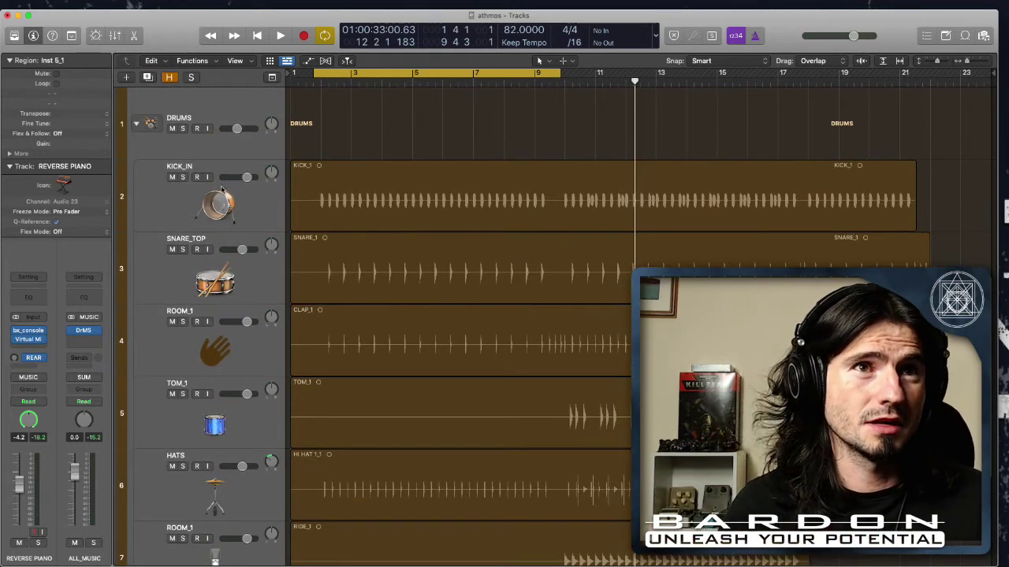
click(238, 215)
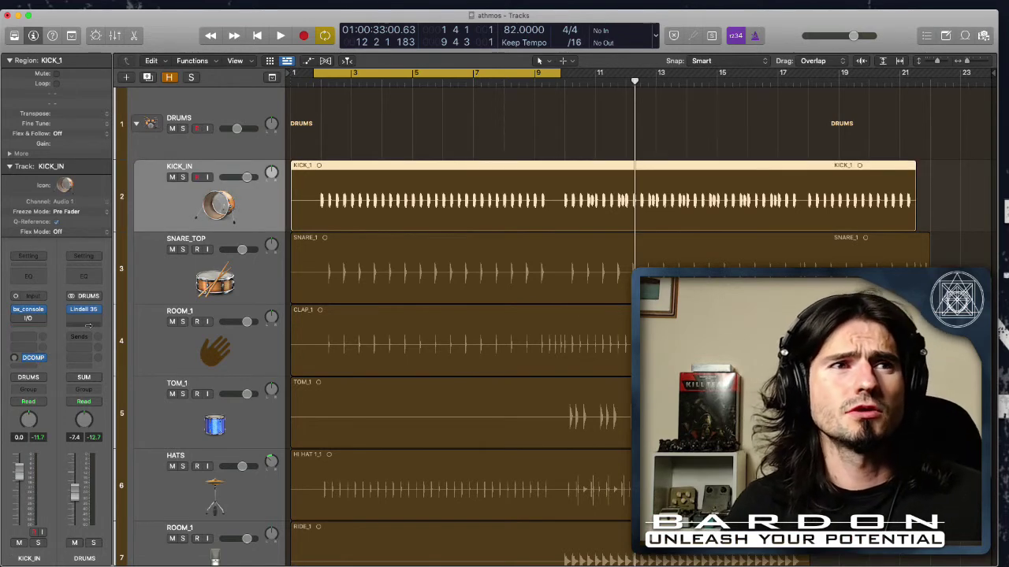
click(29, 311)
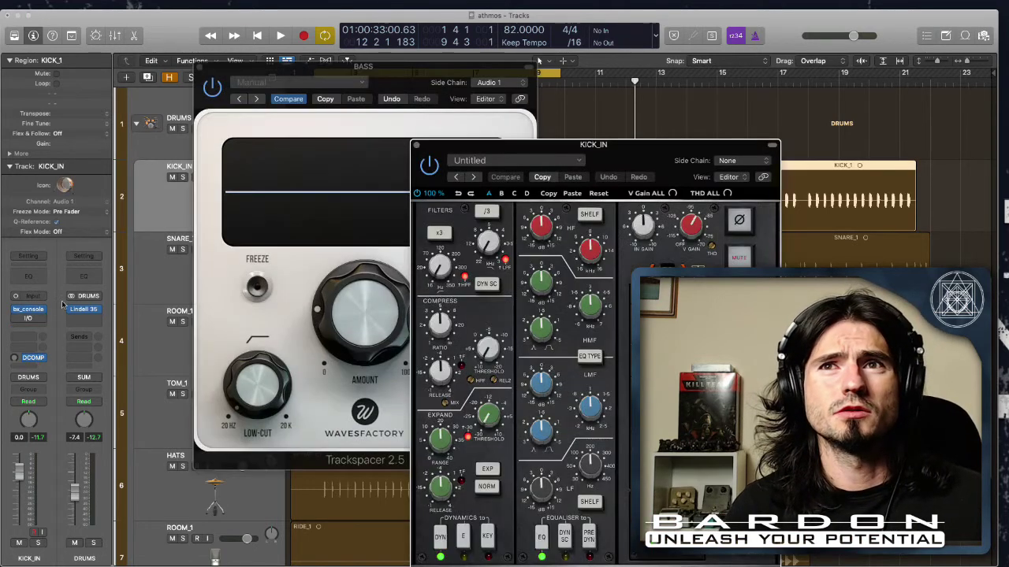
Close the BASS Trackspacer window and move the KICK_IN bx_console window so the whole plug-in fits beside the channel strips
click(199, 68)
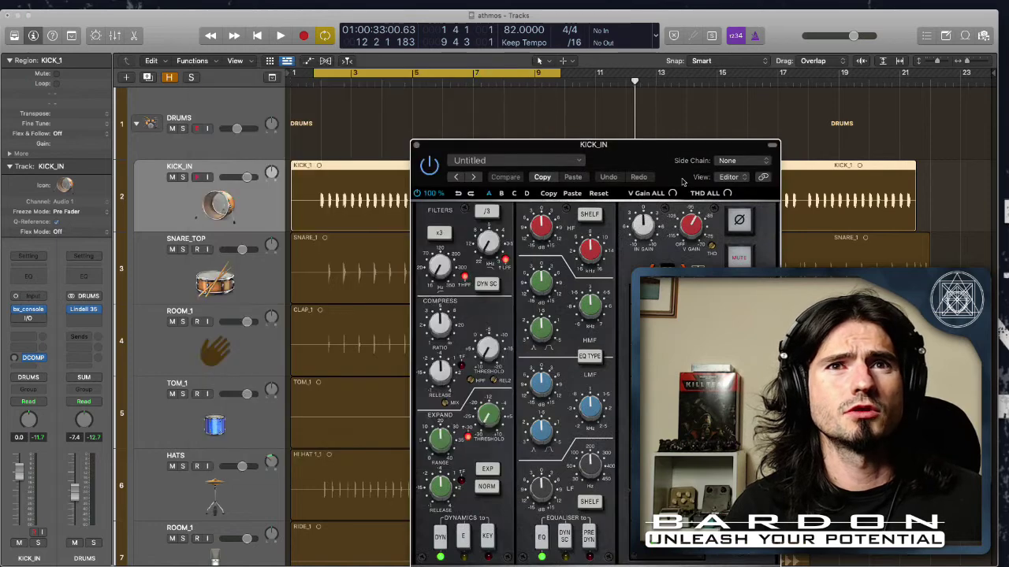
drag(657, 160, 478, 79)
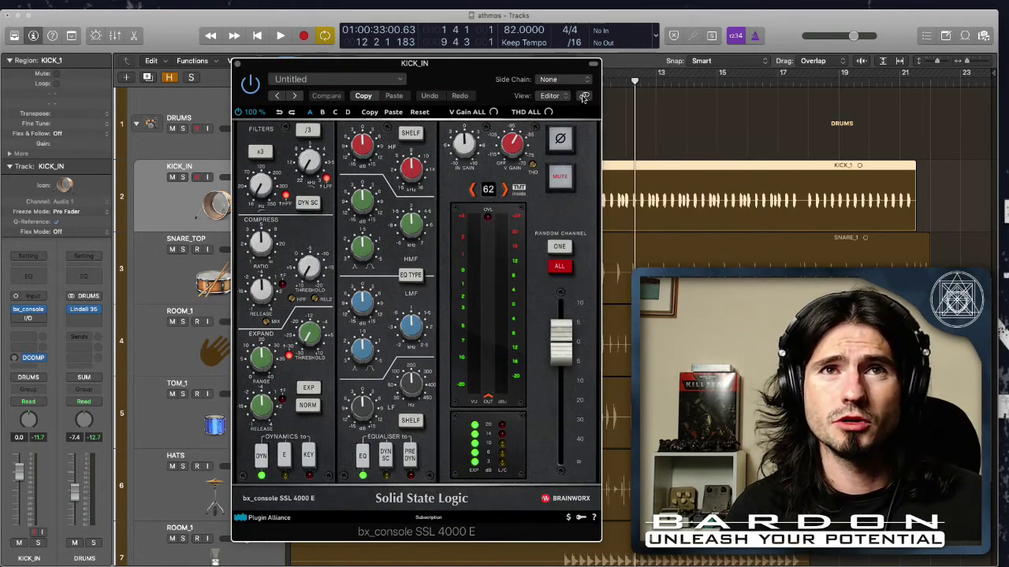
drag(465, 69, 430, 65)
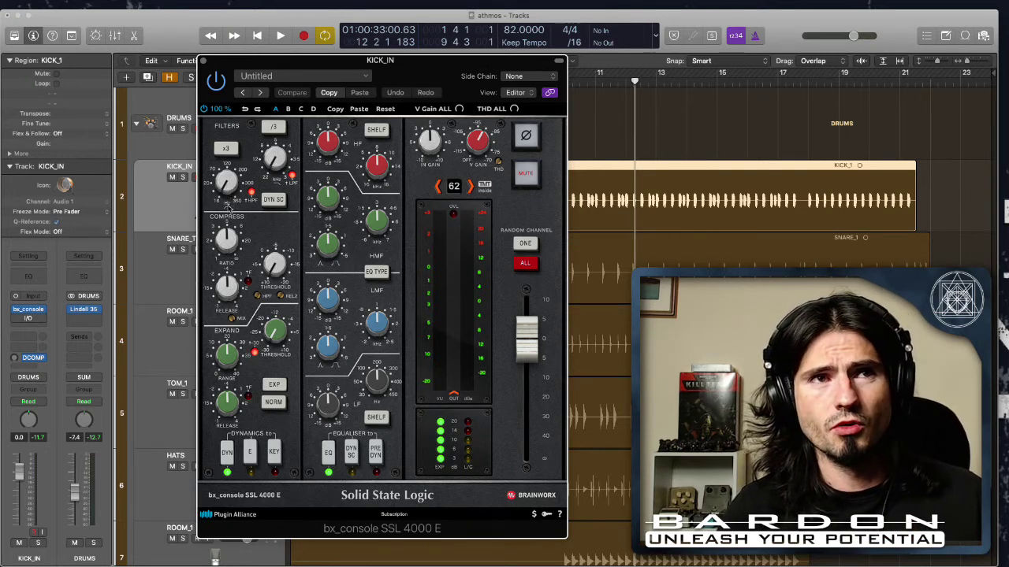
Raise the high-pass filter frequency on the KICK_IN bx_console during playback, checking the kick soloed and in the mix
key(space)
drag(227, 185, 254, 202)
key(s)
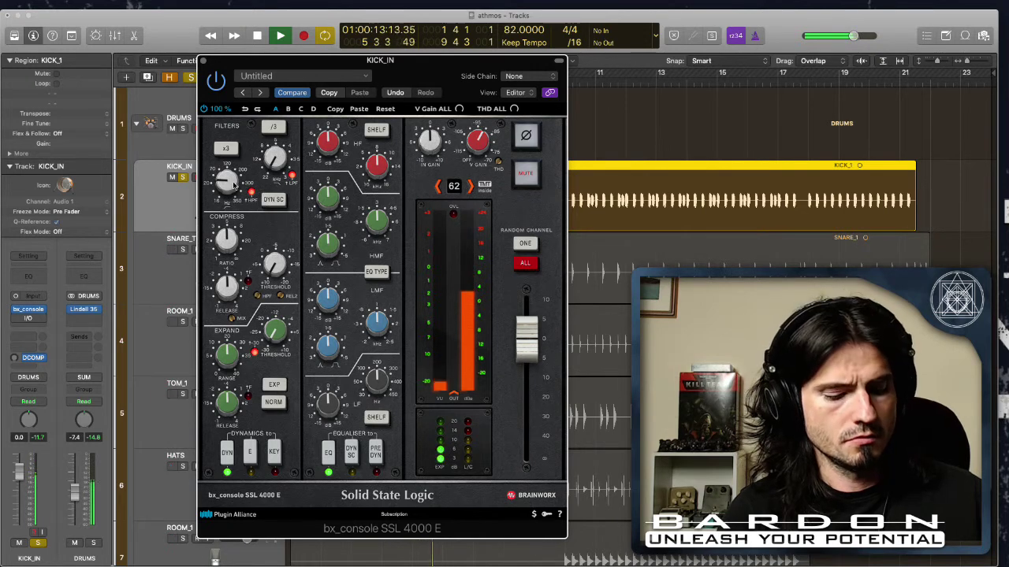
key(s)
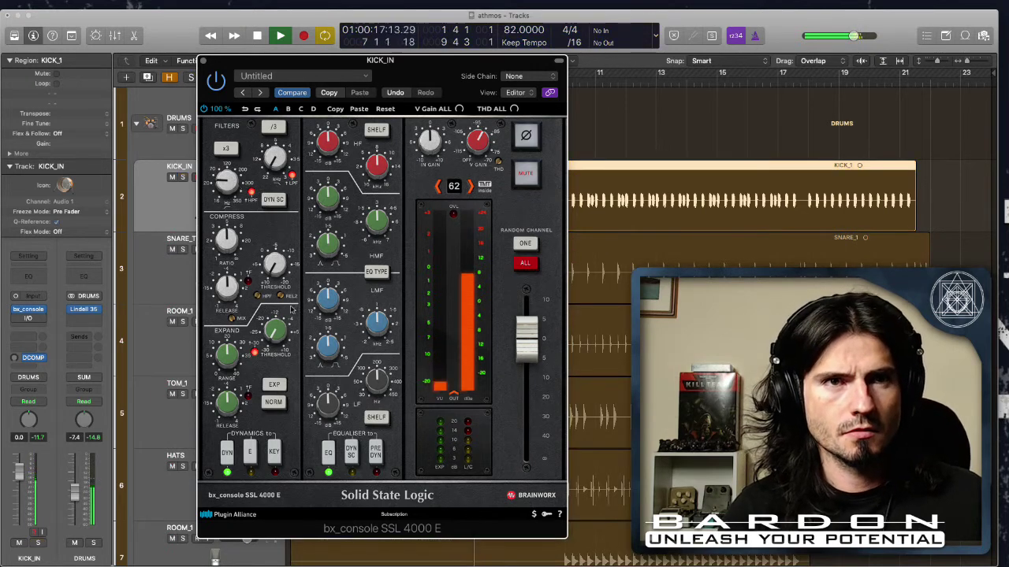
key(space)
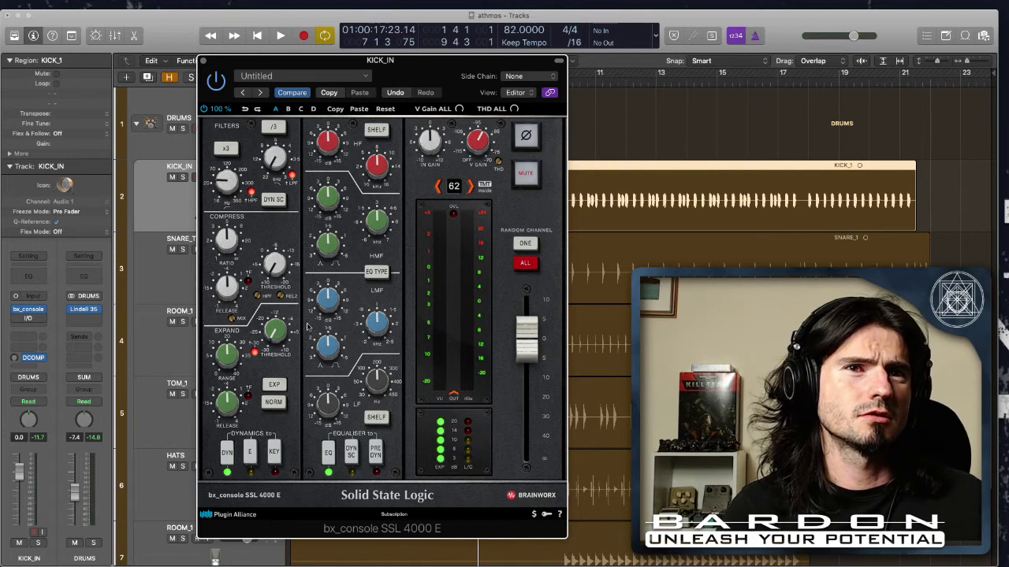
Play the loop with KICK_IN soloed, boost the low-frequency EQ gain and lower the LF band's frequency
key(space)
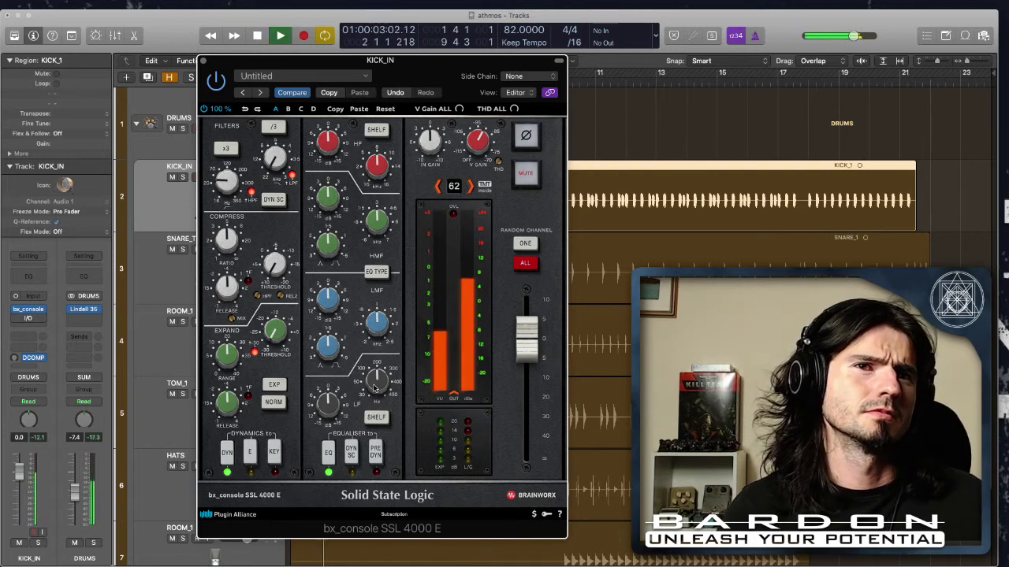
key(s)
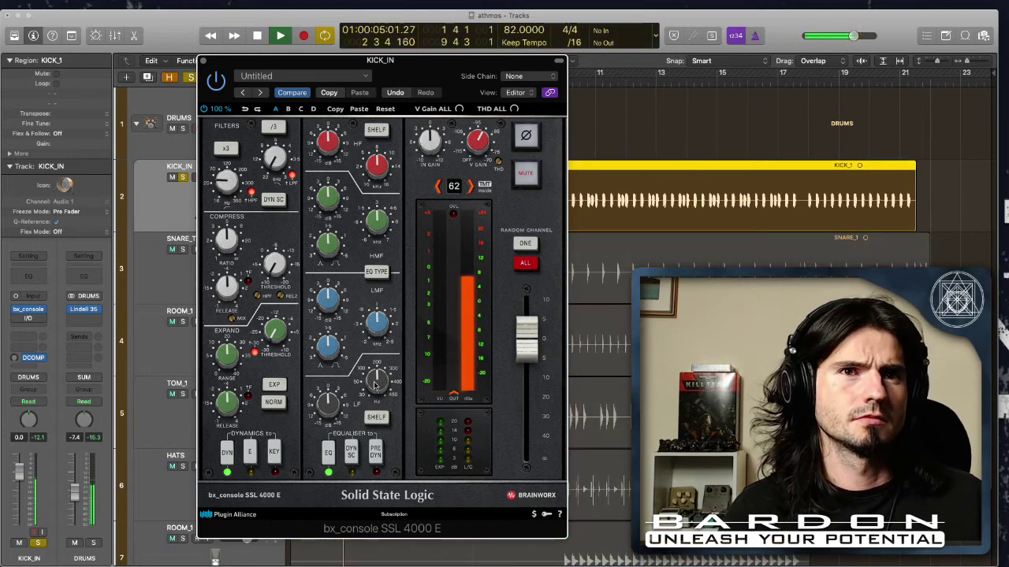
drag(339, 411, 339, 339)
drag(377, 385, 326, 553)
drag(324, 418, 334, 362)
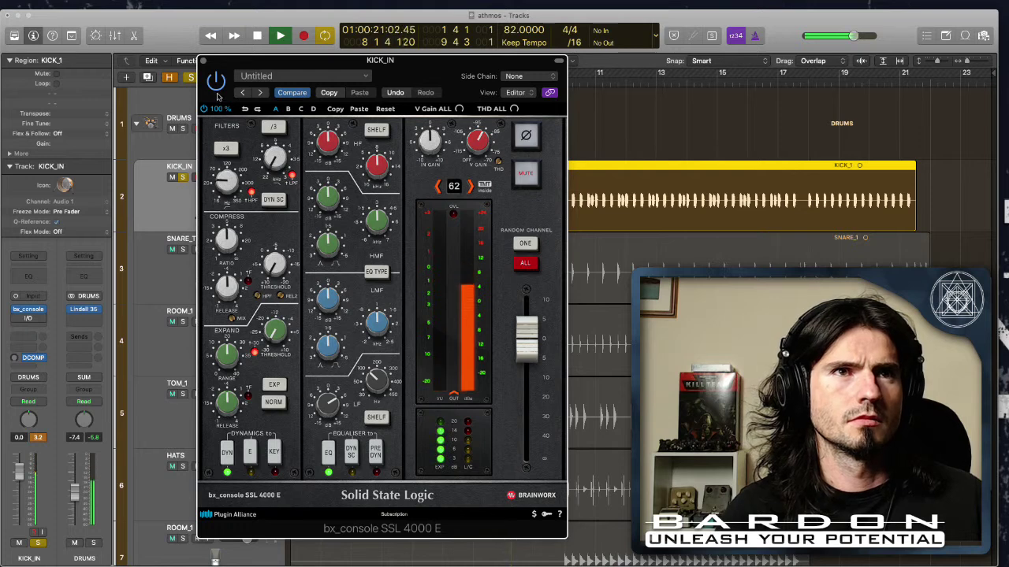
Compare the soloed kick with bx_console bypassed and active, and stop playback
click(218, 83)
click(216, 82)
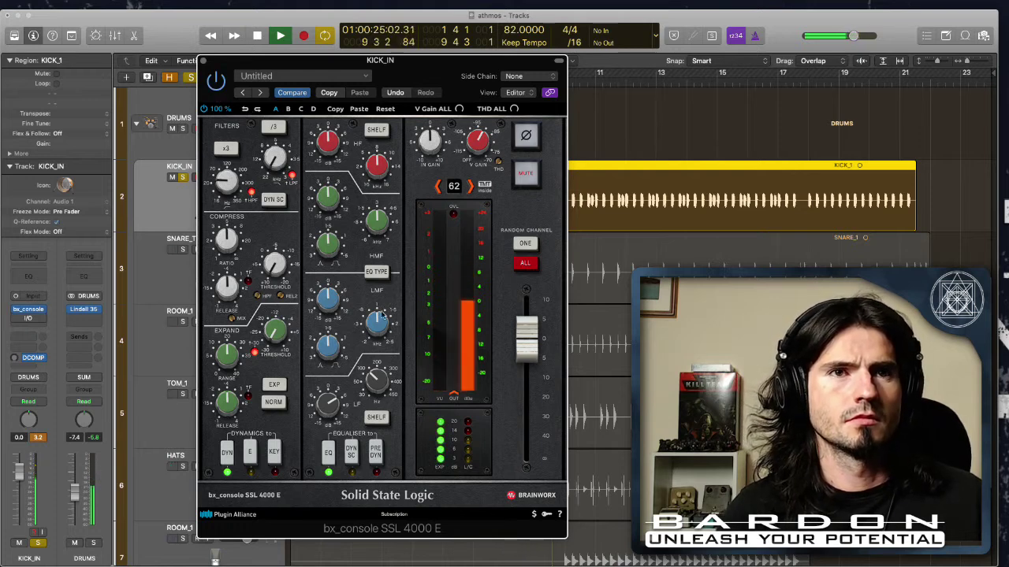
key(space)
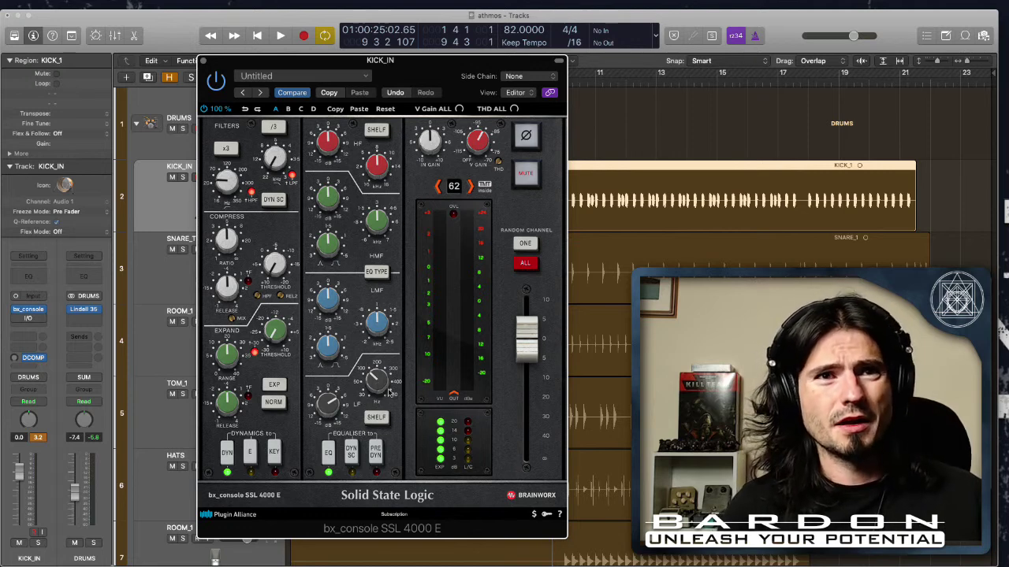
Return to the bx_console window, reposition it, and briefly audition the low-boosted kick in the full mix
mouse_move(373, 380)
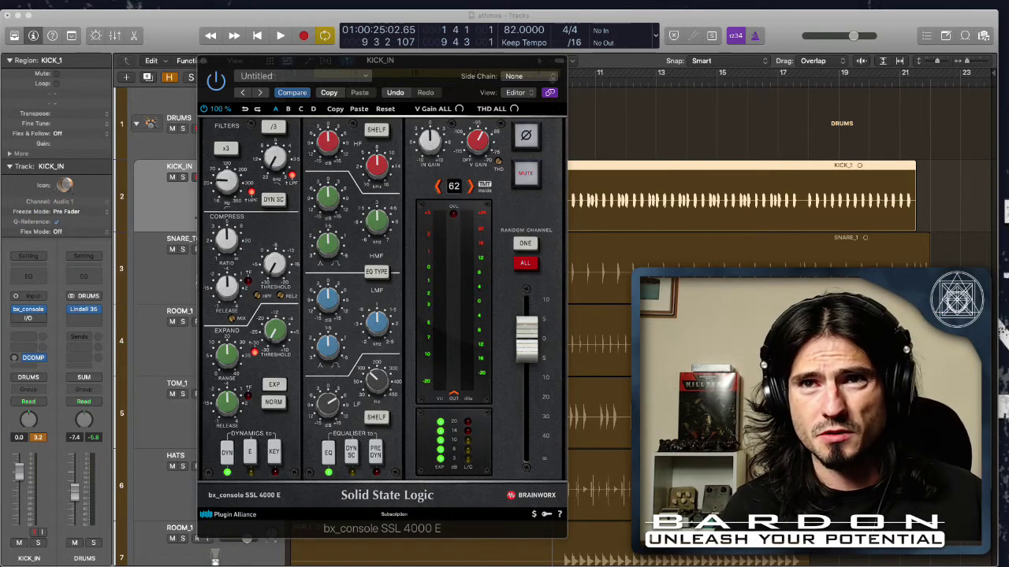
click(955, 354)
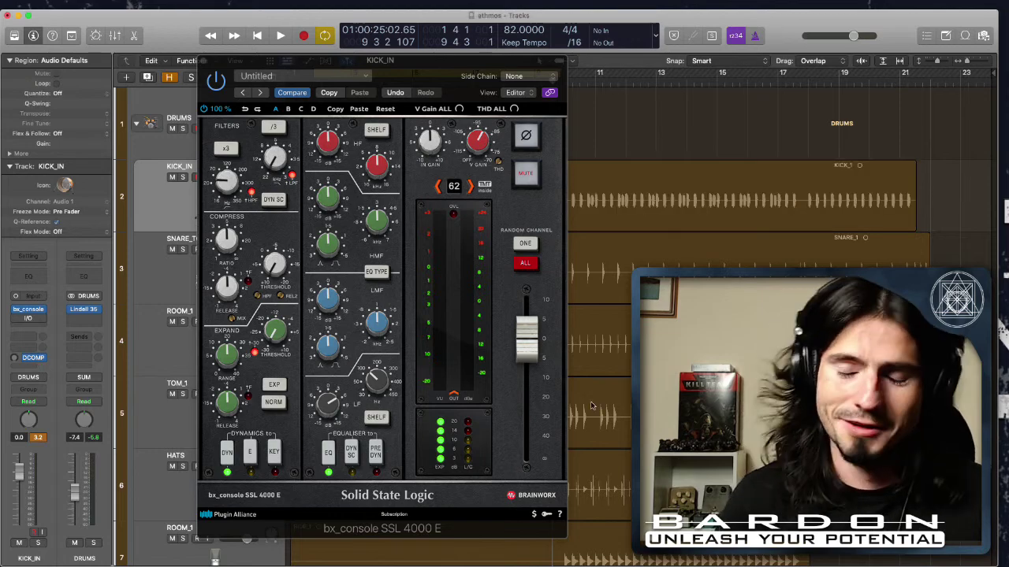
drag(436, 73, 418, 54)
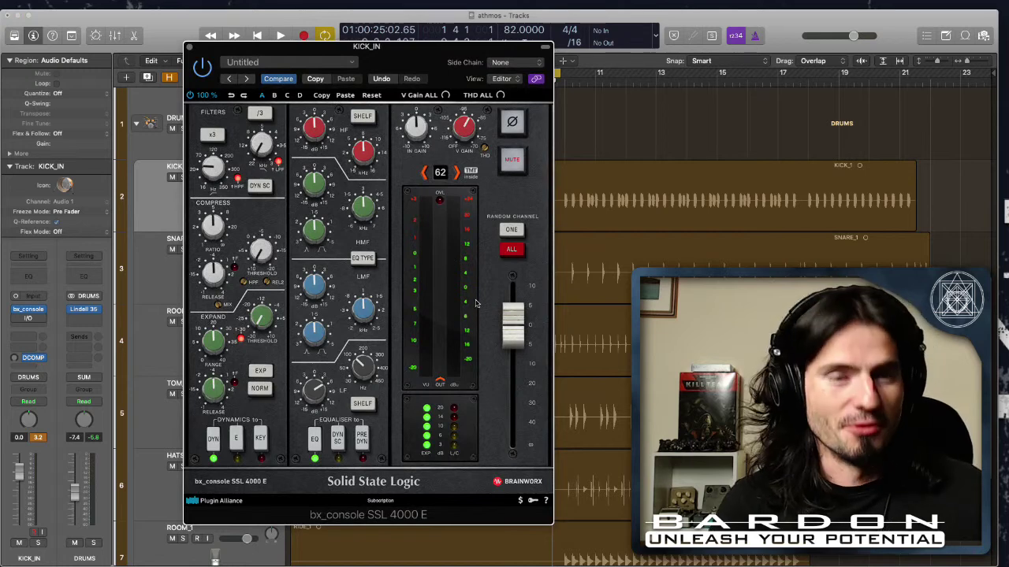
key(space)
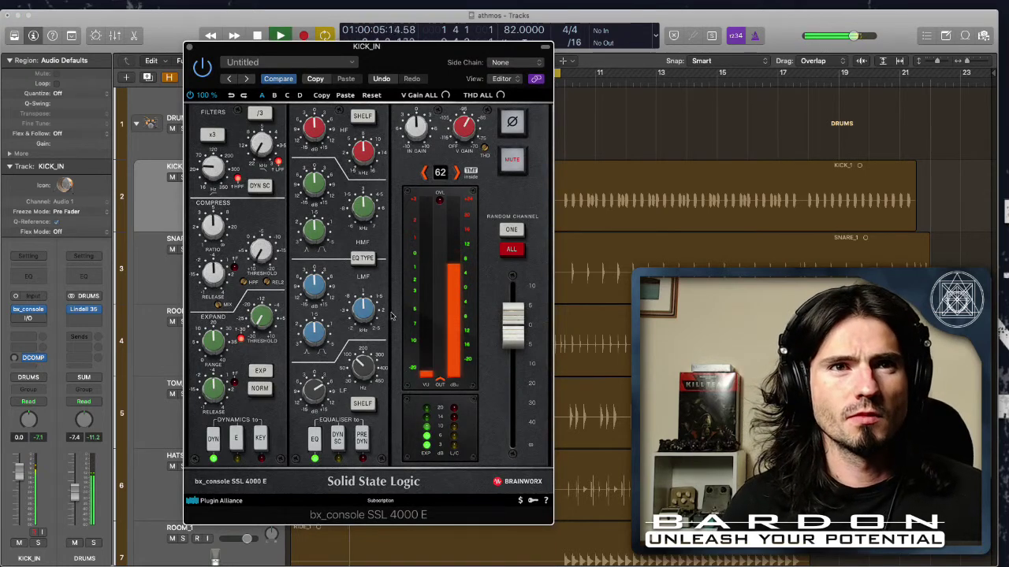
key(space)
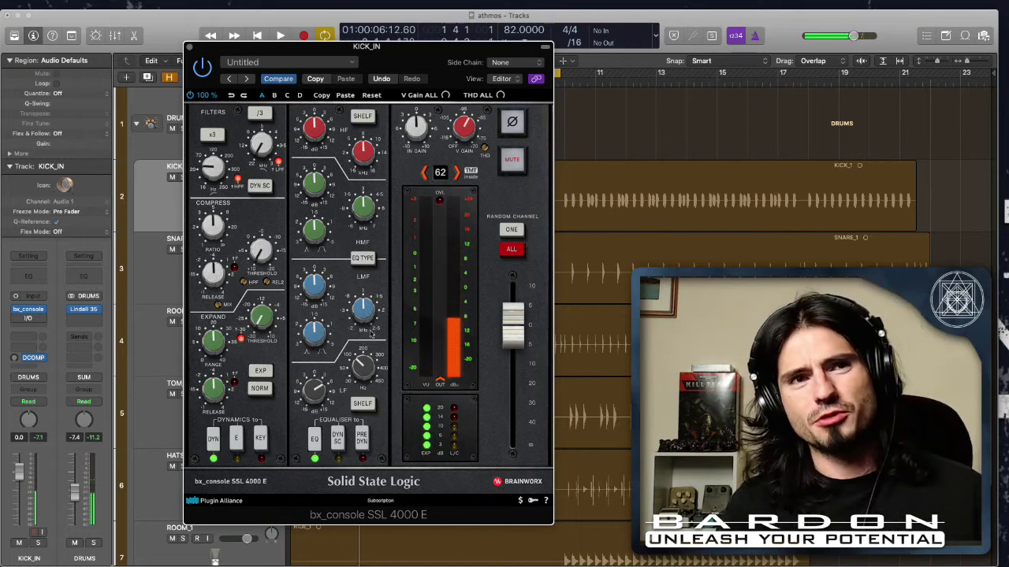
Solo KICK_IN, tune the LMF band to about 250 Hz, cut its gain, and unsolo the track
mouse_move(359, 311)
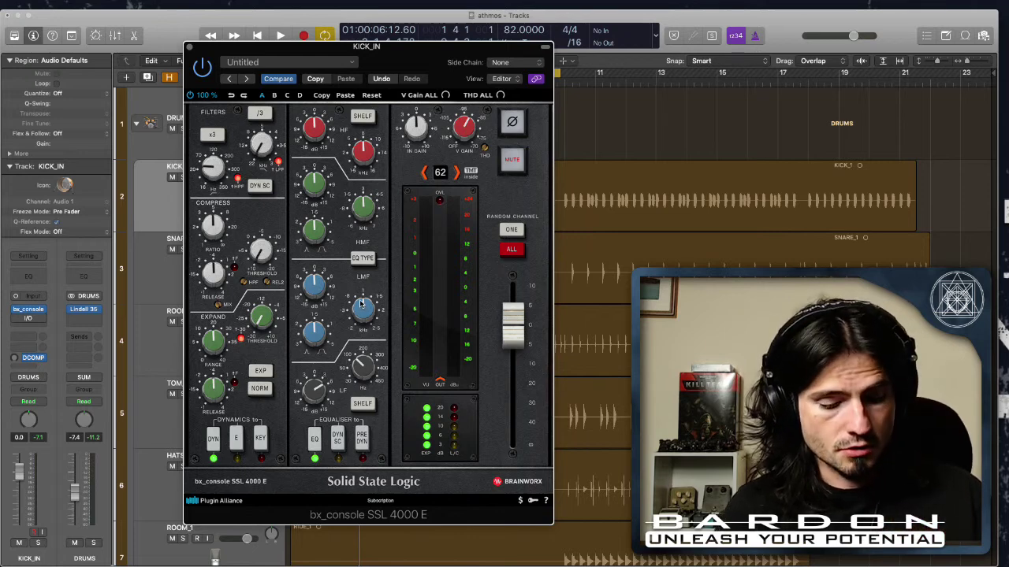
key(s)
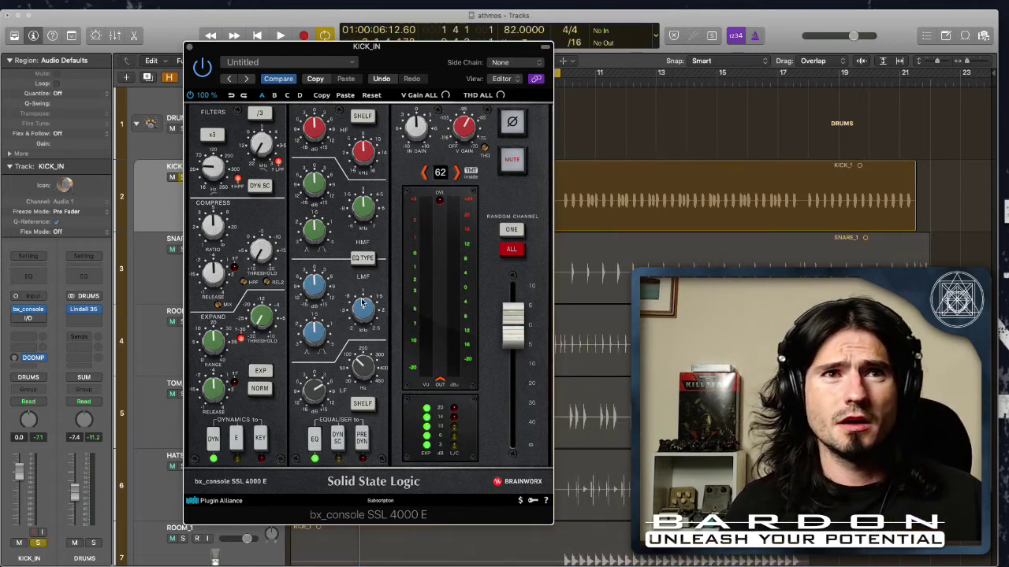
key(space)
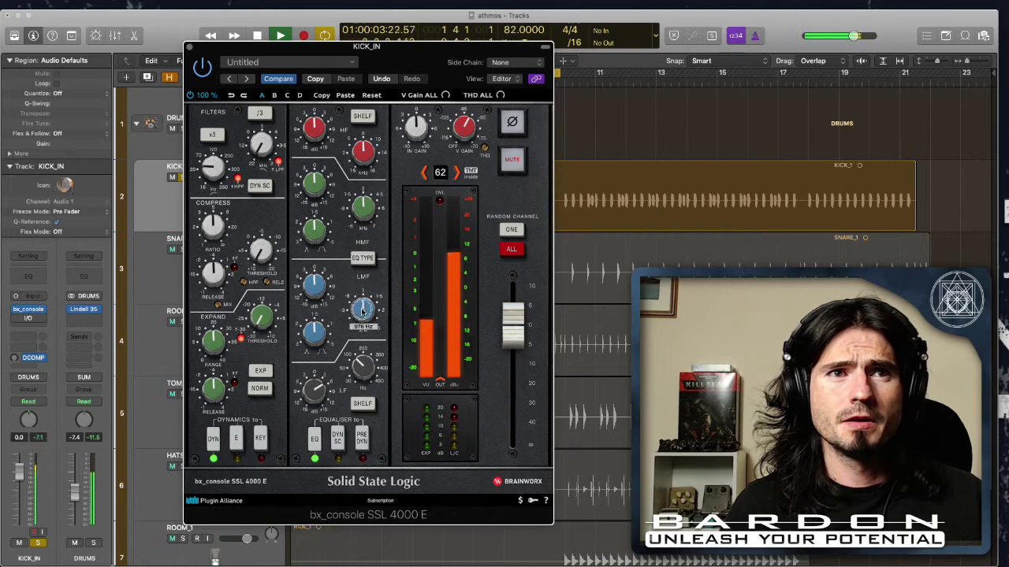
drag(365, 325, 369, 332)
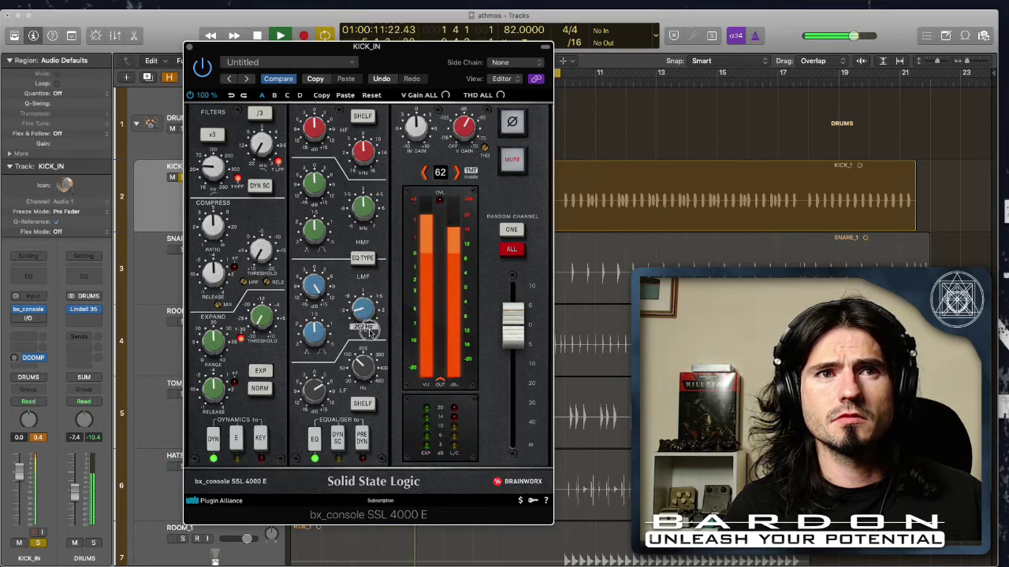
drag(316, 283, 341, 360)
key(s)
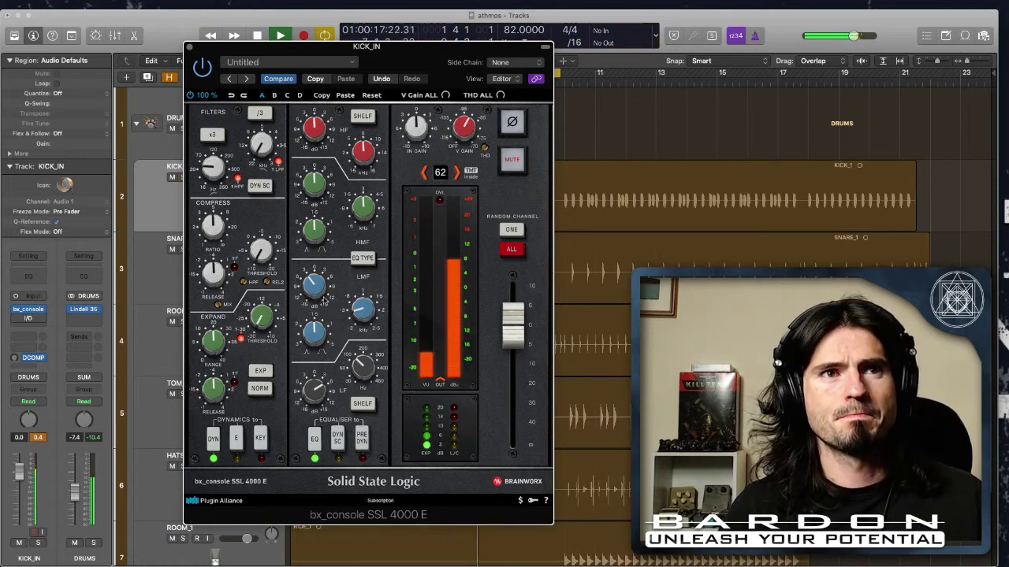
Compare the kick in the full mix with bx_console bypassed and re-enabled, stopping playback at the end
key(space)
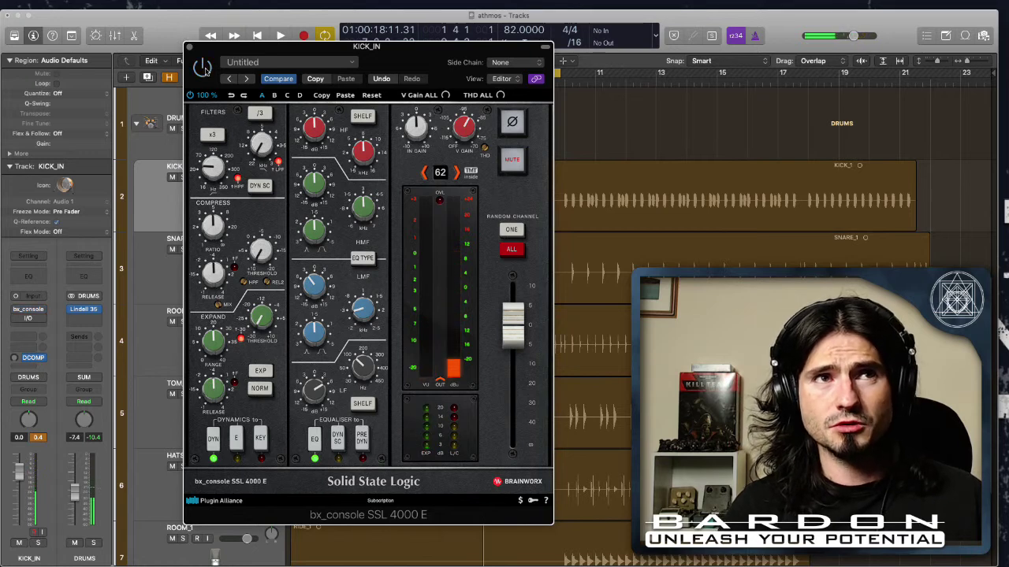
key(space)
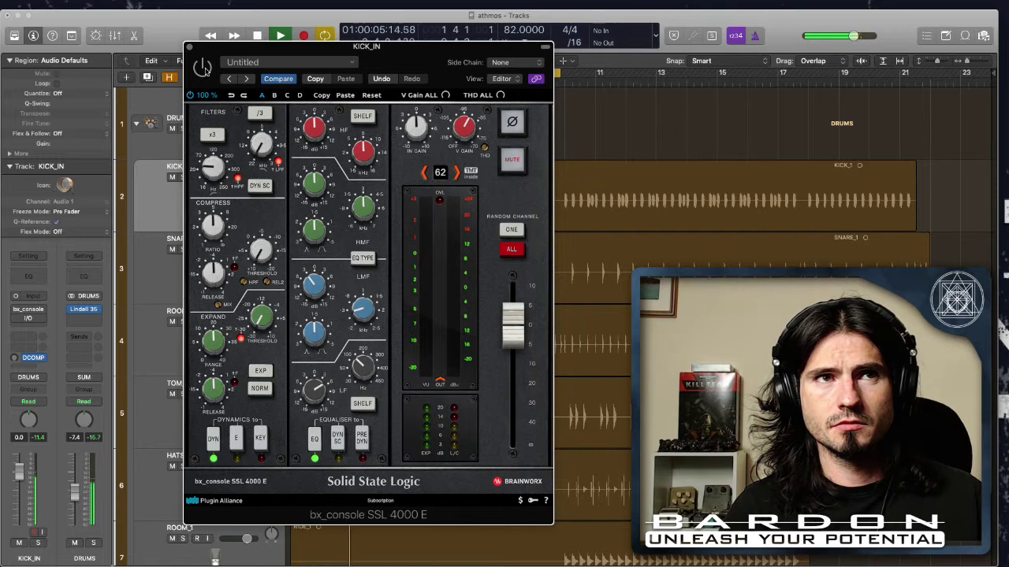
key(space)
key(space)
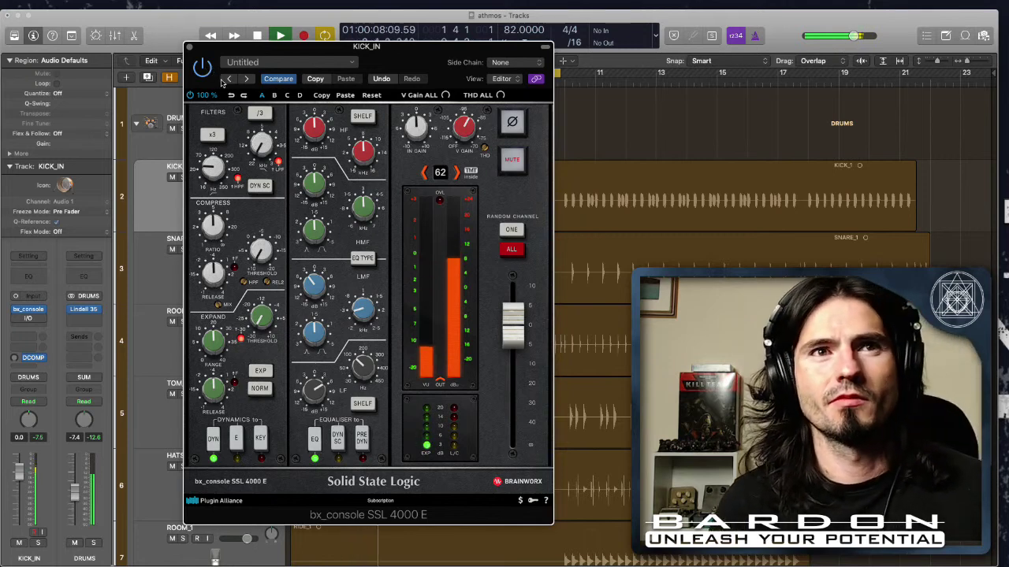
key(space)
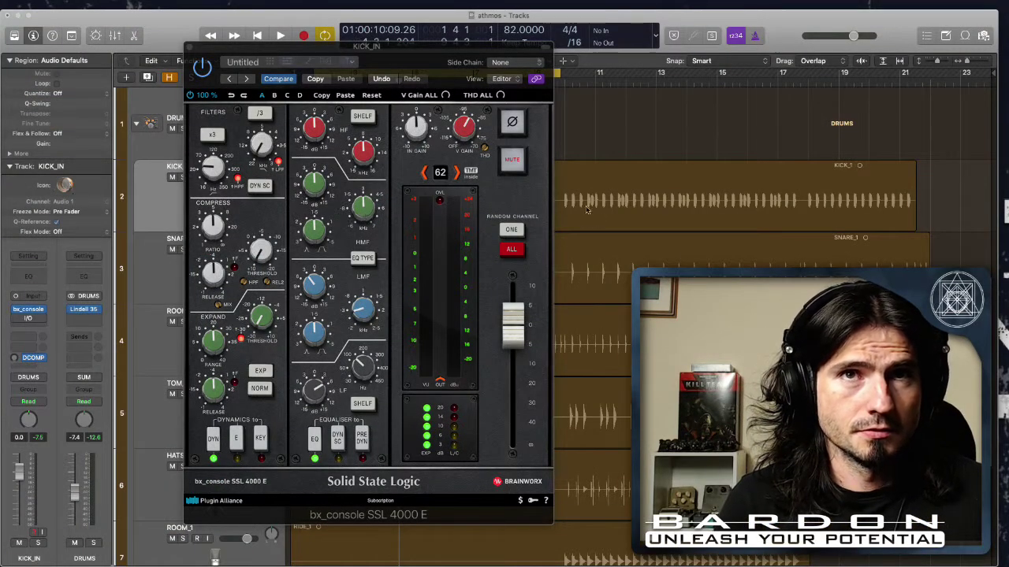
Raise the HMF band's frequency and boost its gain on the kick during playback, and stop the song
key(space)
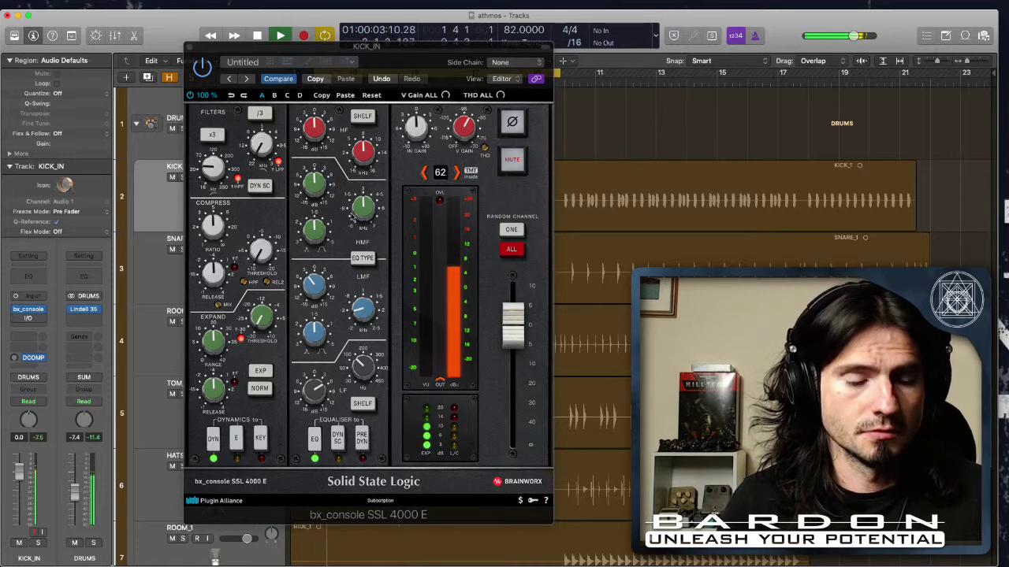
drag(360, 213, 319, 179)
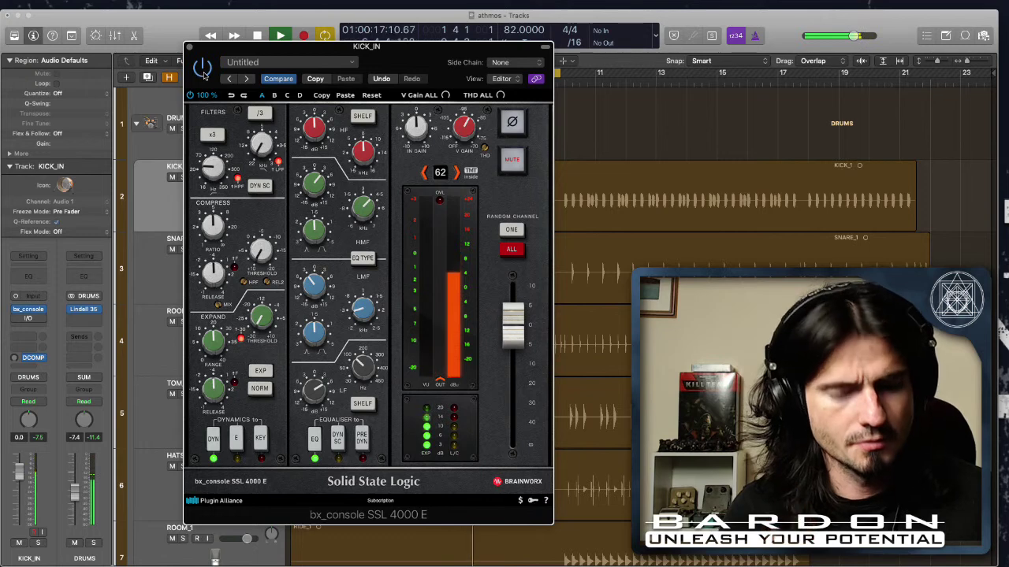
key(space)
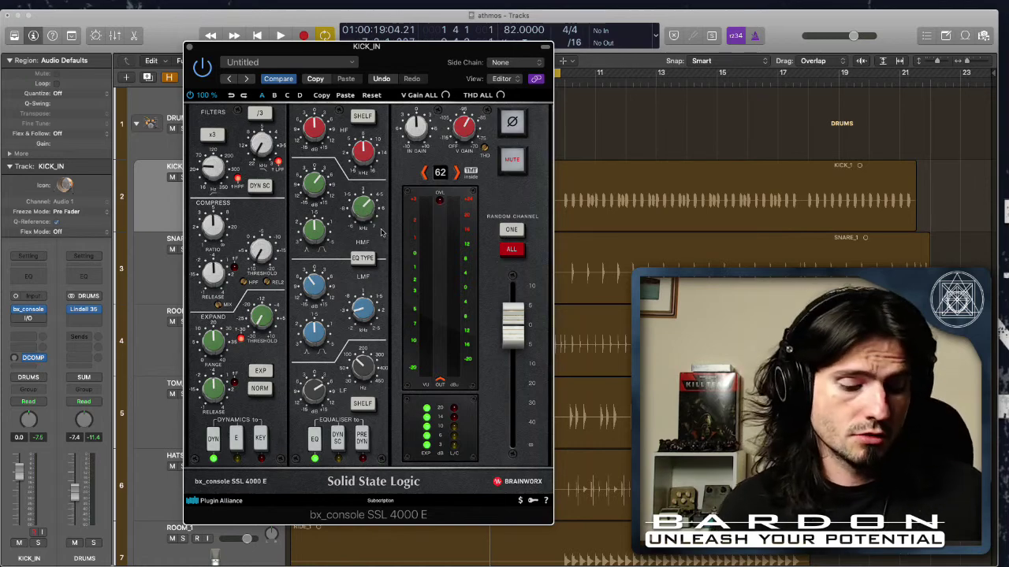
Close the bx_console window, check the BASS track's channel strip, and select the KICK_IN track again
key(super+w)
scroll(383, 223, down, 5)
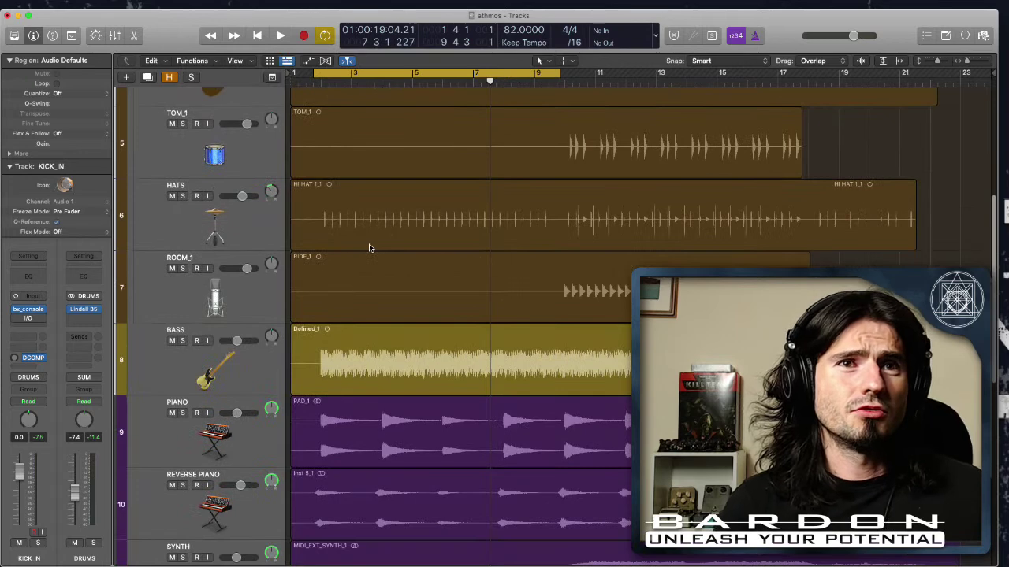
scroll(371, 248, up, 2)
click(224, 459)
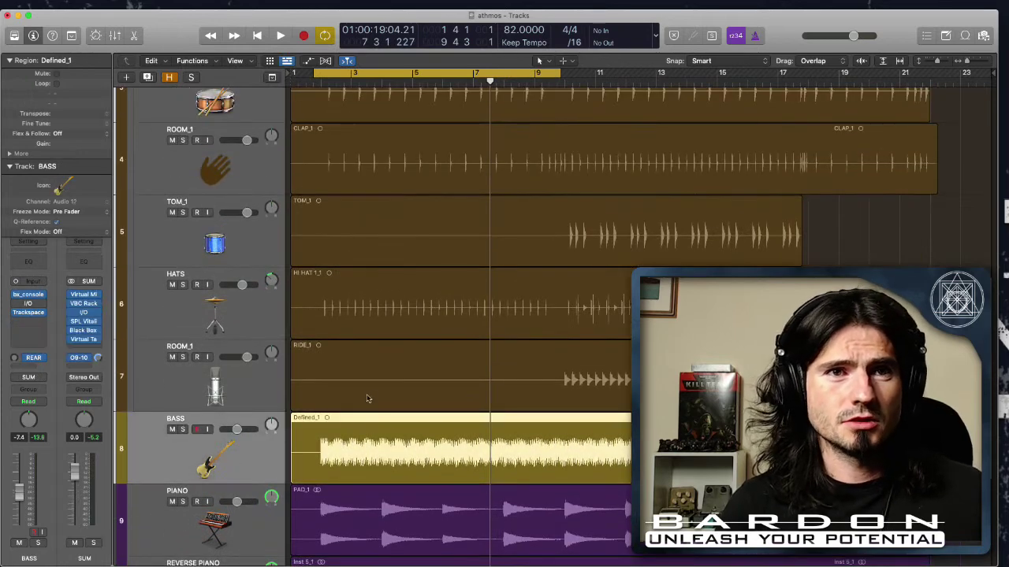
scroll(369, 393, up, 2)
scroll(373, 393, up, 5)
click(267, 221)
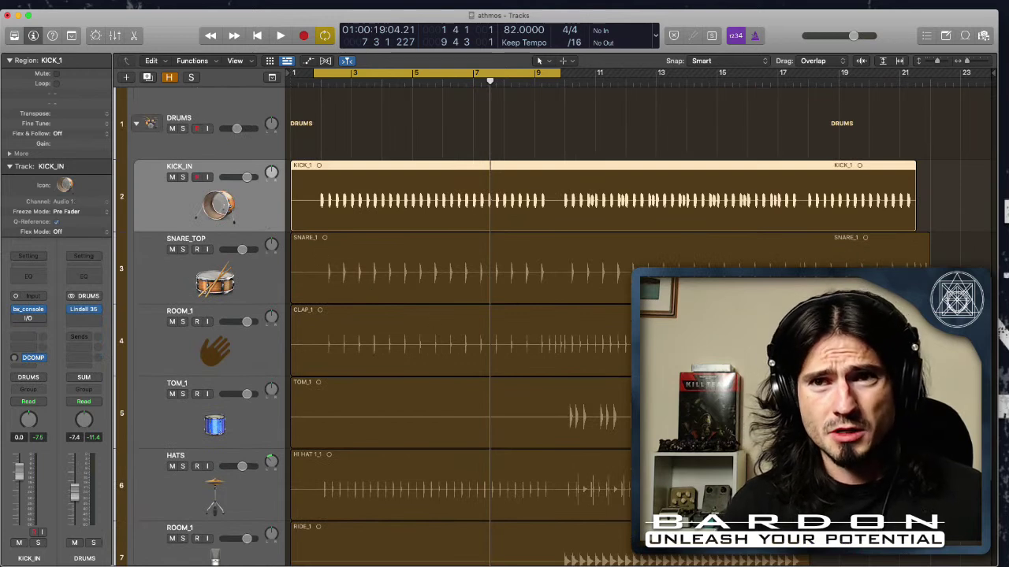
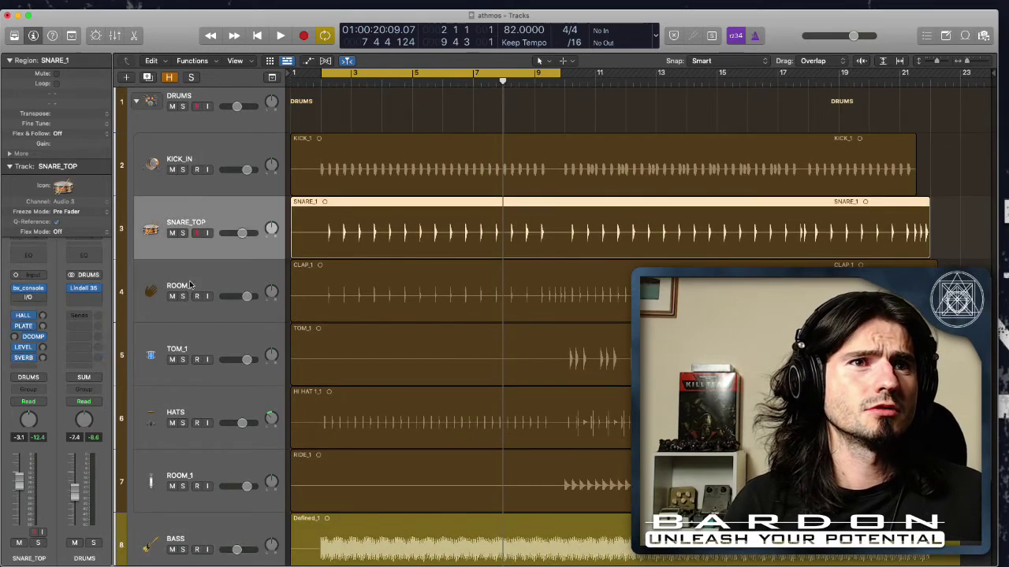
Audition the mix with SNARE_TOP selected, and move the loop range to 10 1 1 through 17 4 3 to play the second section
click(189, 288)
click(186, 218)
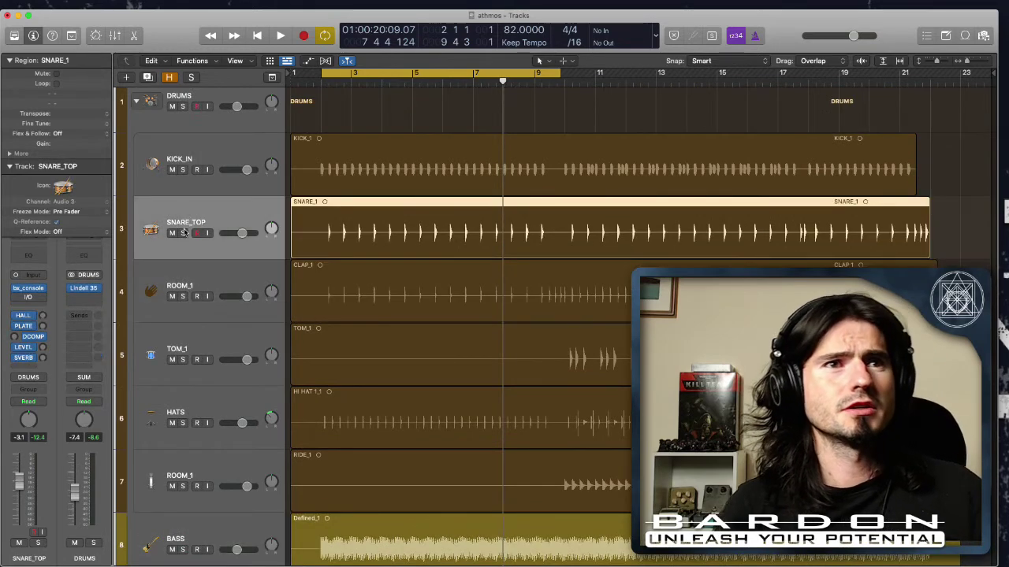
key(space)
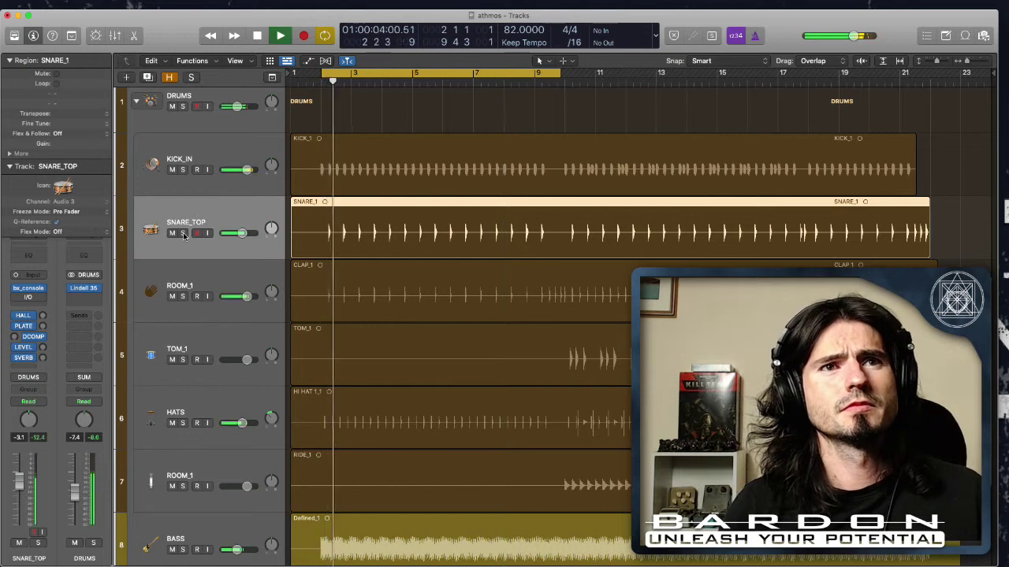
key(space)
drag(411, 75, 656, 84)
key(space)
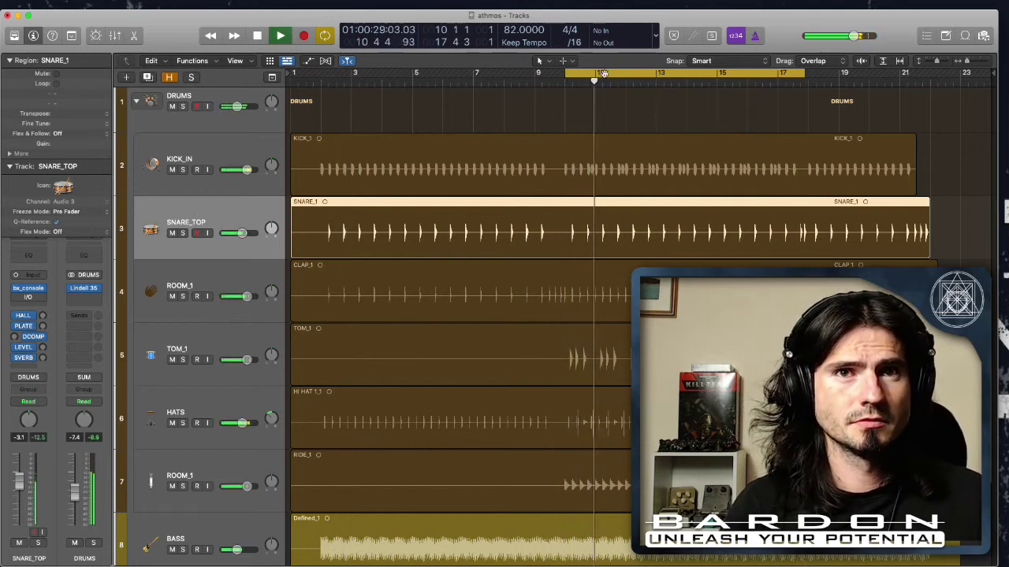
Move the start of the loop range to 9 1 1 and play the section from there
key(space)
drag(563, 73, 535, 82)
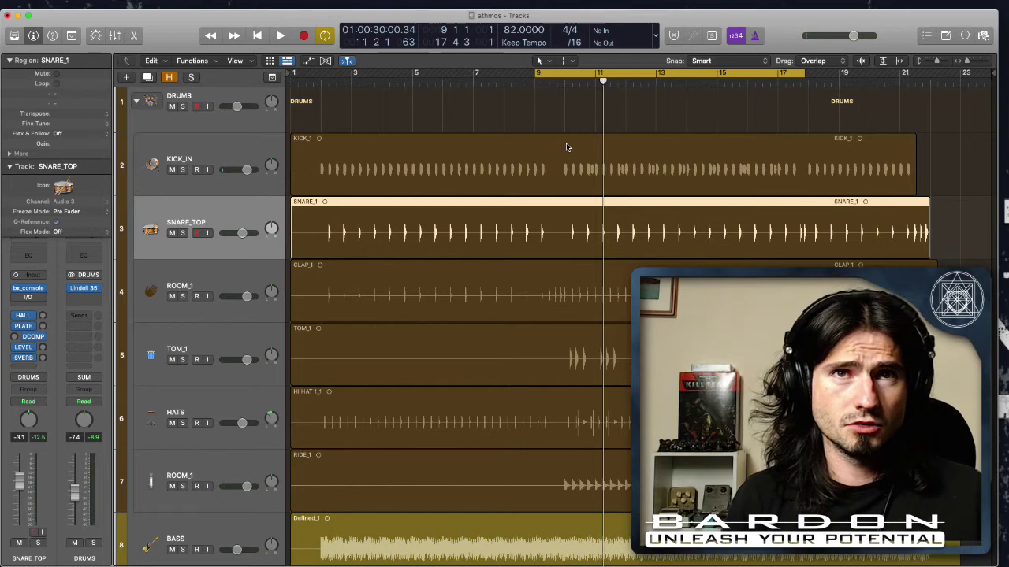
key(space)
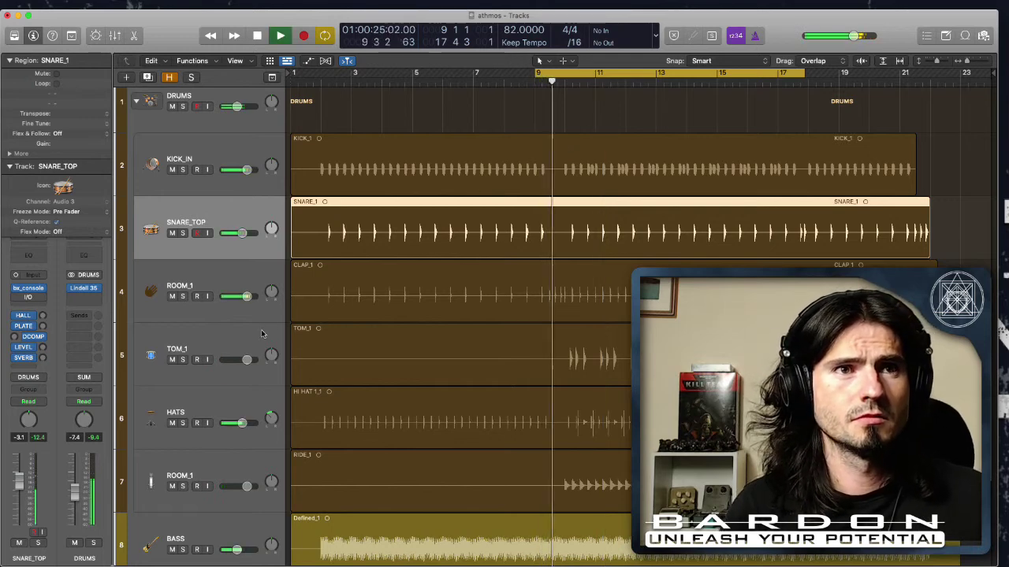
Select the clap track ROOM_1, listen to it soloed, stop playback and clear its solo
click(189, 297)
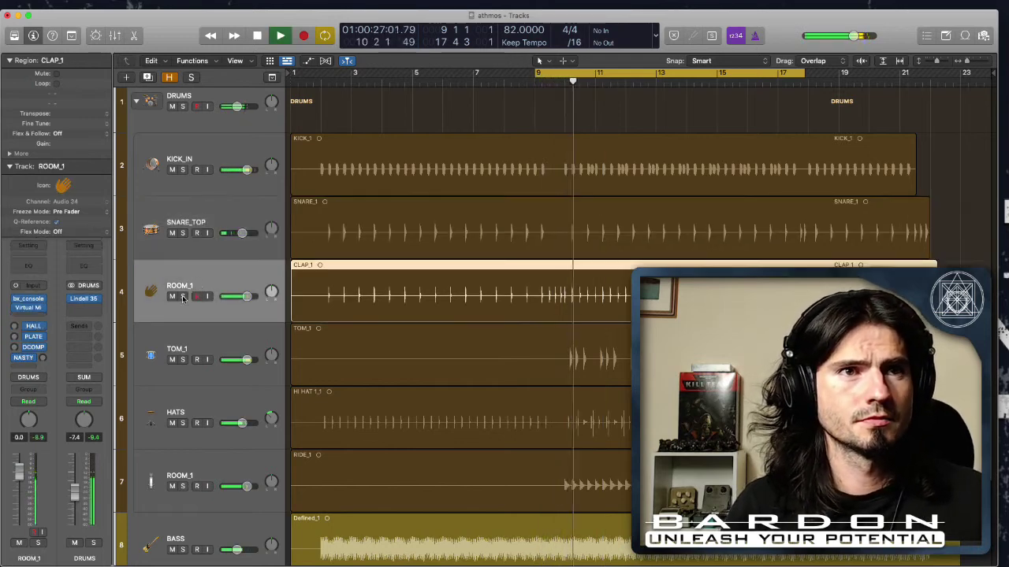
click(182, 297)
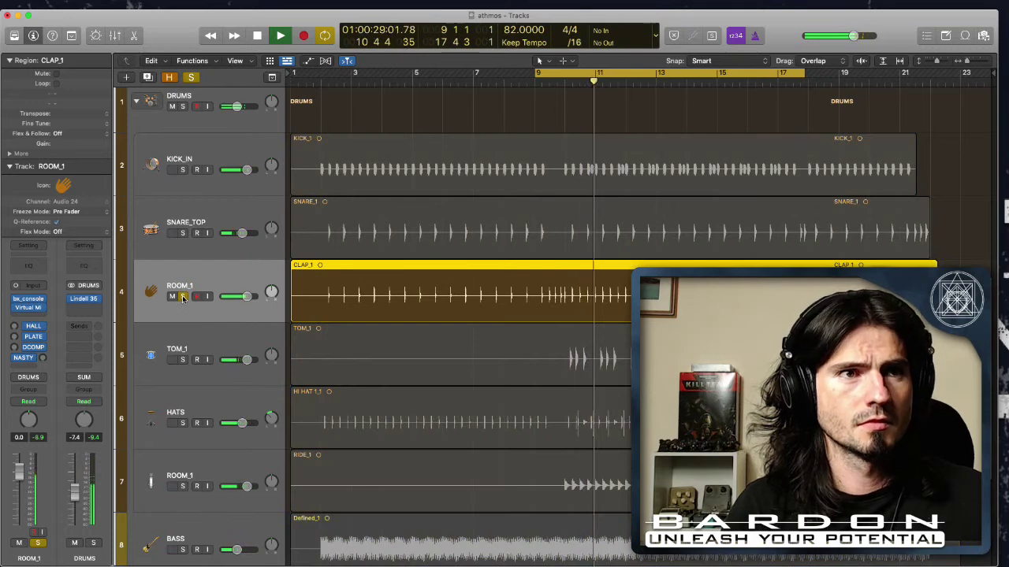
key(space)
click(182, 296)
Adjust the clap track's PLATE and HALL send levels while playing the full mix
click(14, 329)
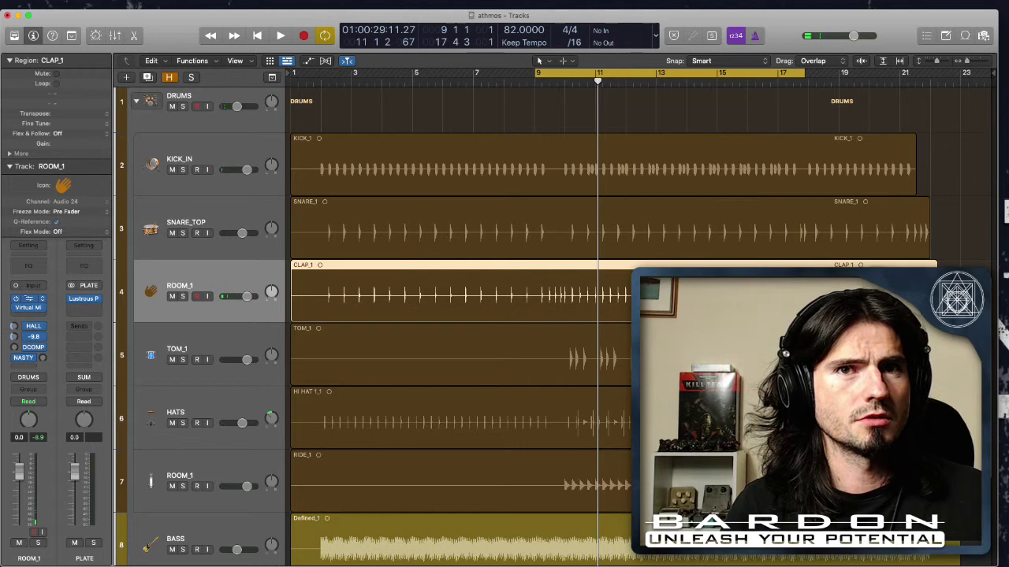
key(space)
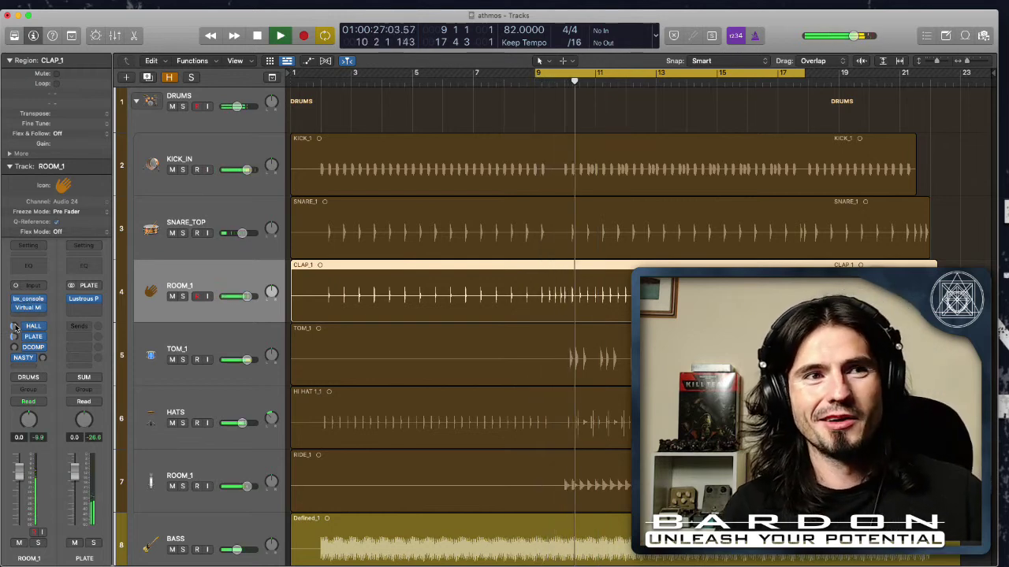
key(space)
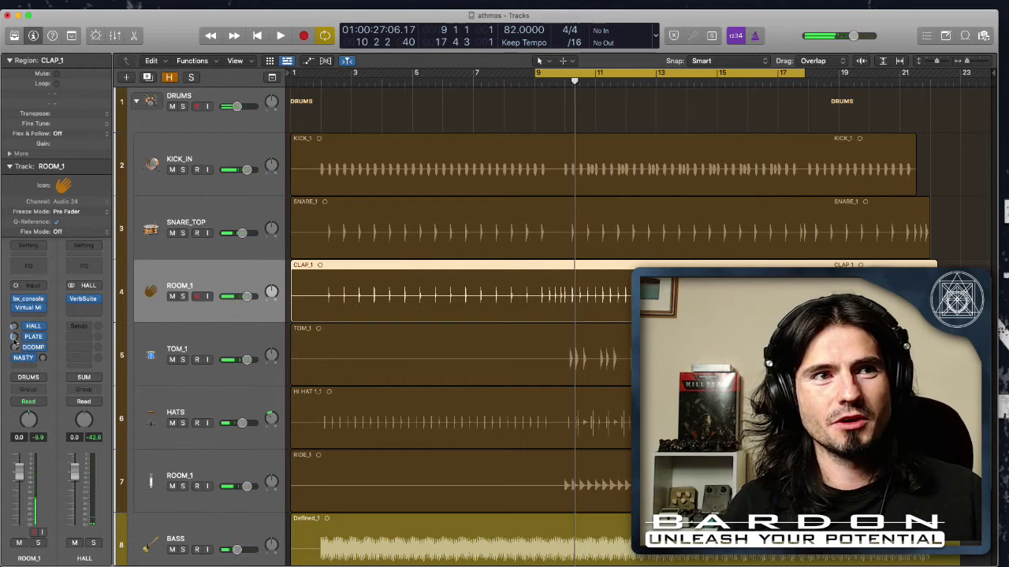
key(space)
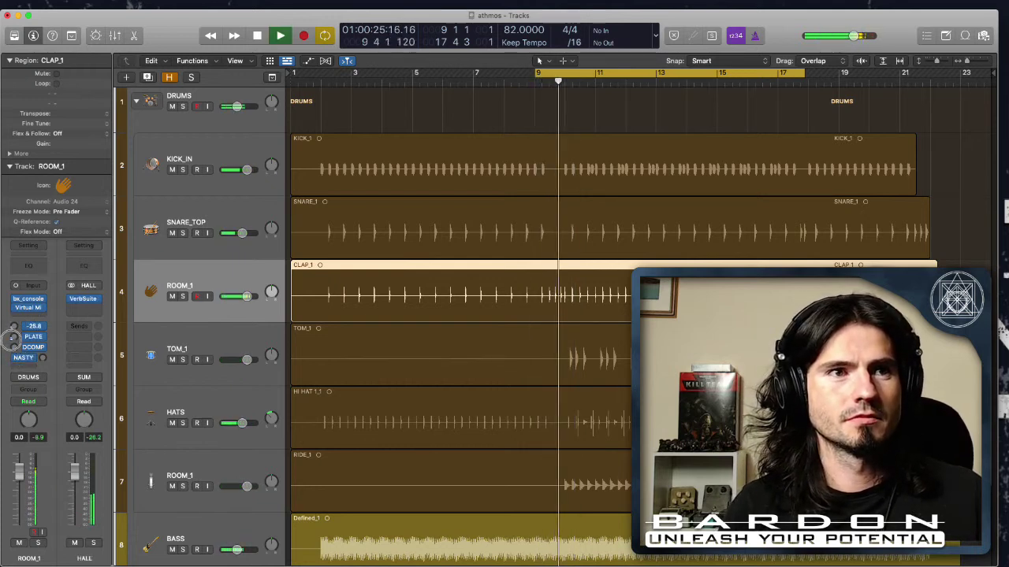
click(13, 328)
drag(11, 341, 13, 339)
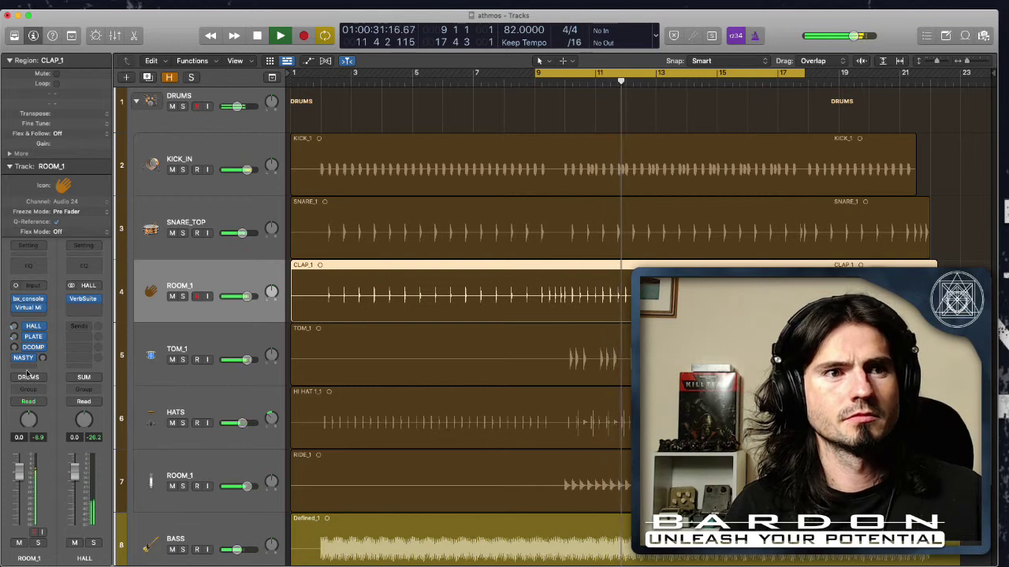
With the clap track soloed, rebalance its PLATE send and set the HALL send to about -31.9 dB, then clear the solo
key(s)
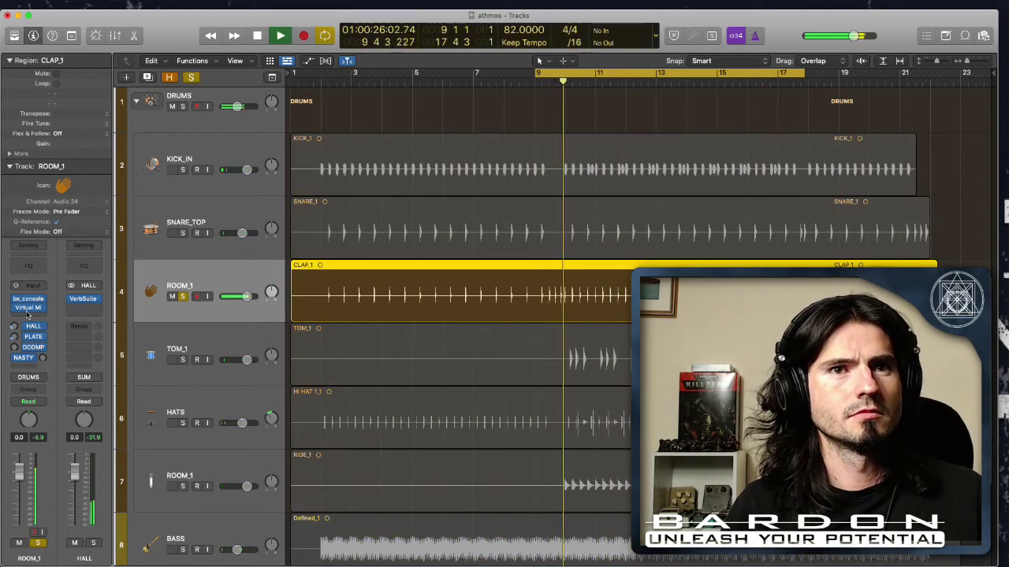
click(14, 338)
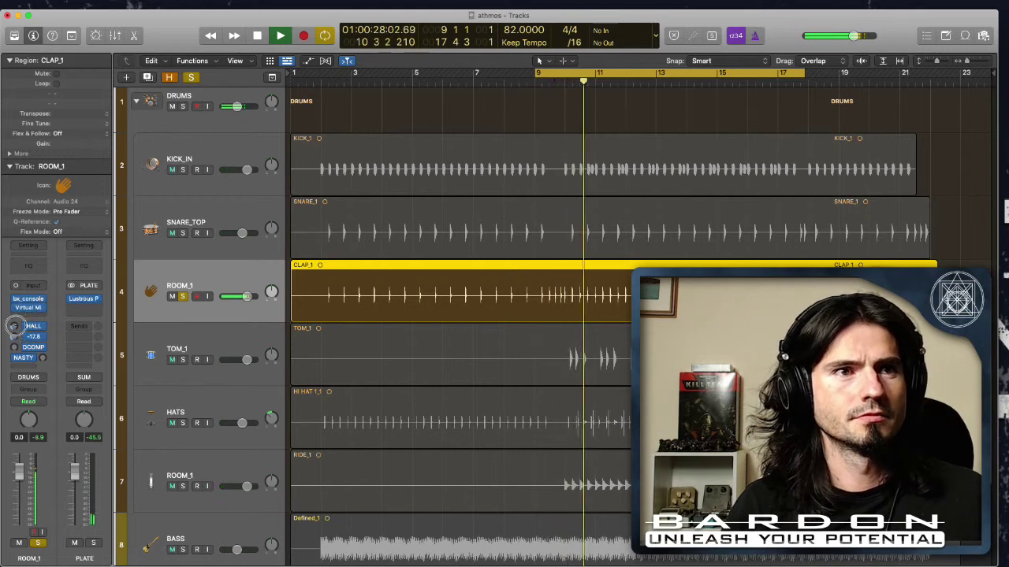
click(14, 337)
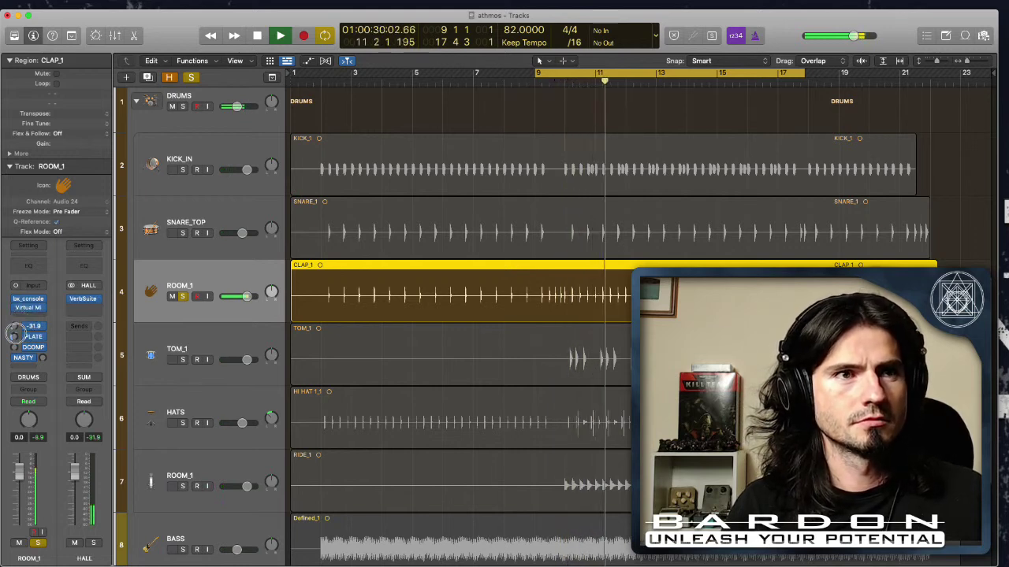
click(15, 336)
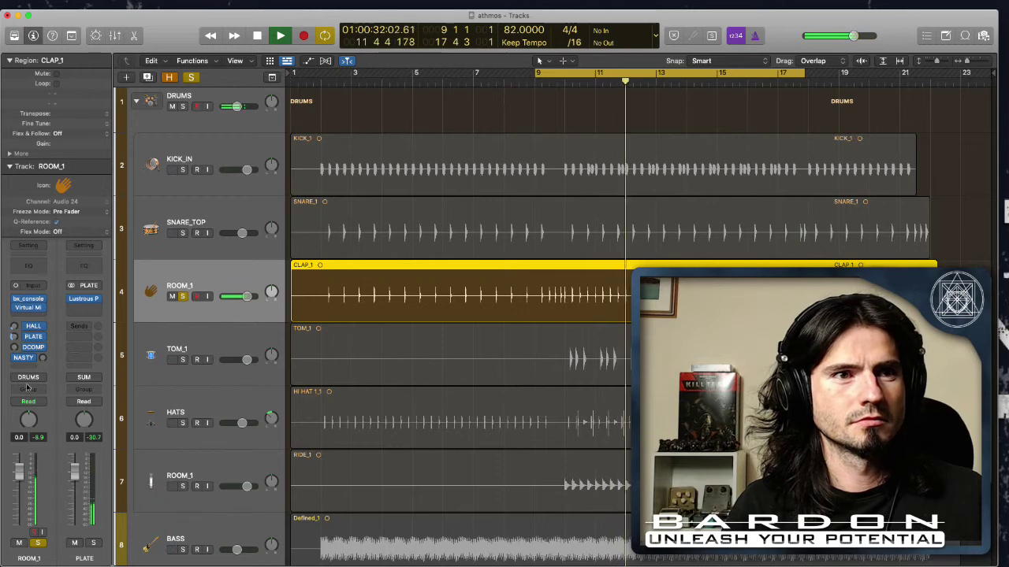
key(space)
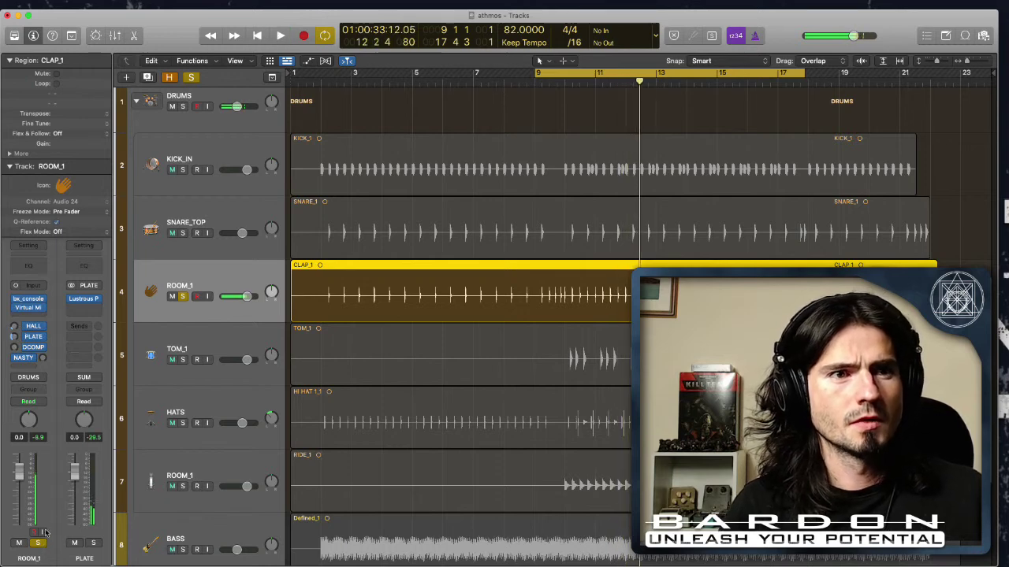
click(39, 542)
In the full mix, set the clap track's PLATE send to about -21.2 dB and raise the SNARE_TOP volume to -1.3 dB
key(space)
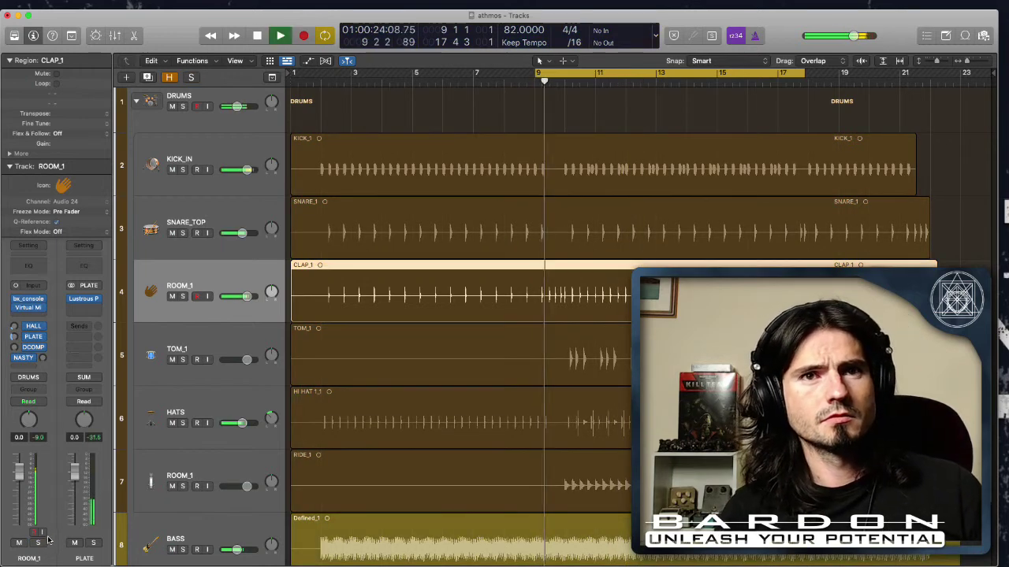
click(14, 347)
drag(14, 347, 16, 352)
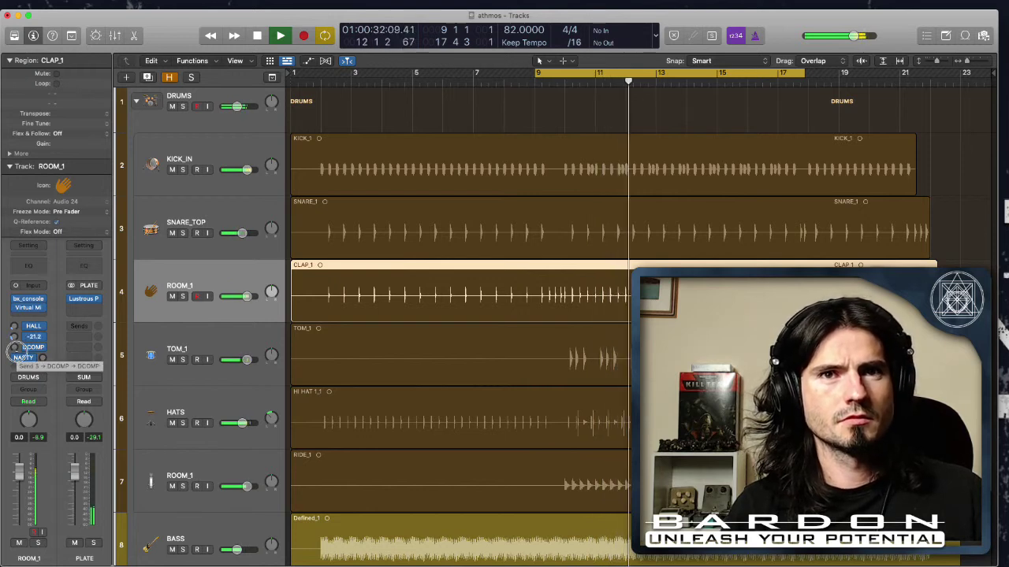
drag(243, 233, 250, 232)
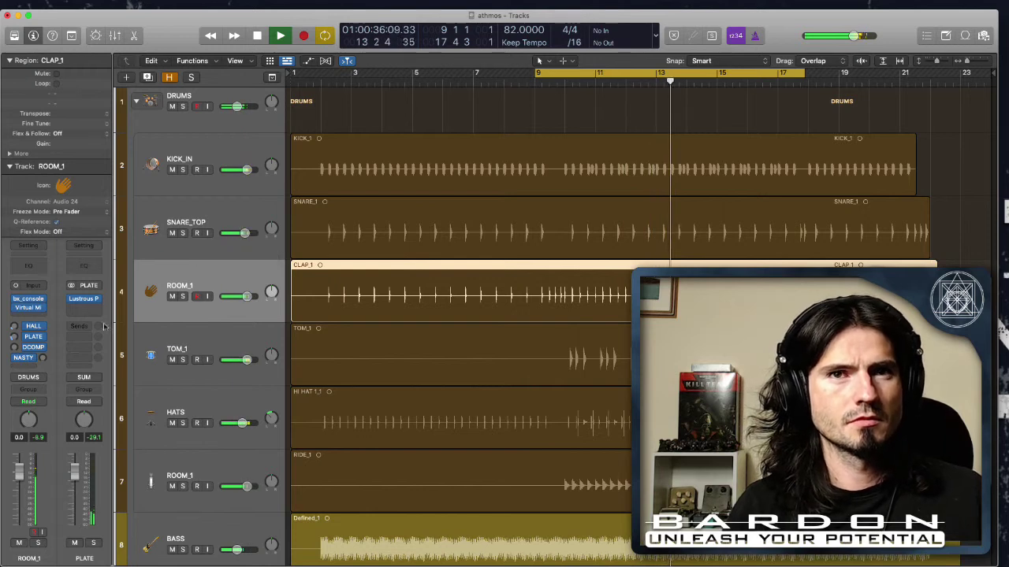
key(space)
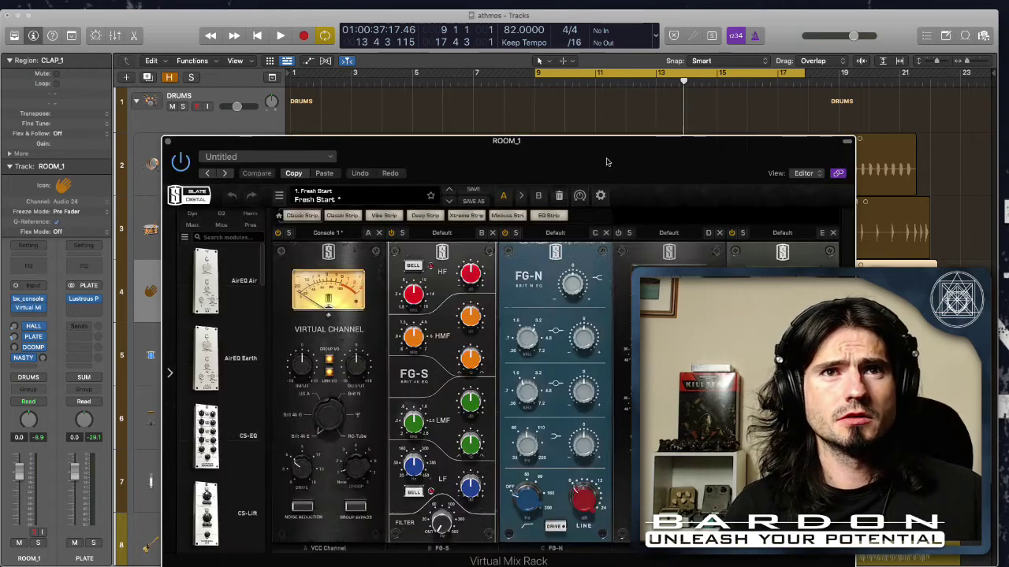
Add the FG-76 preamp module to the clap track's Virtual Mix Rack, between Virtual Channel and FG-S
drag(607, 162, 517, 84)
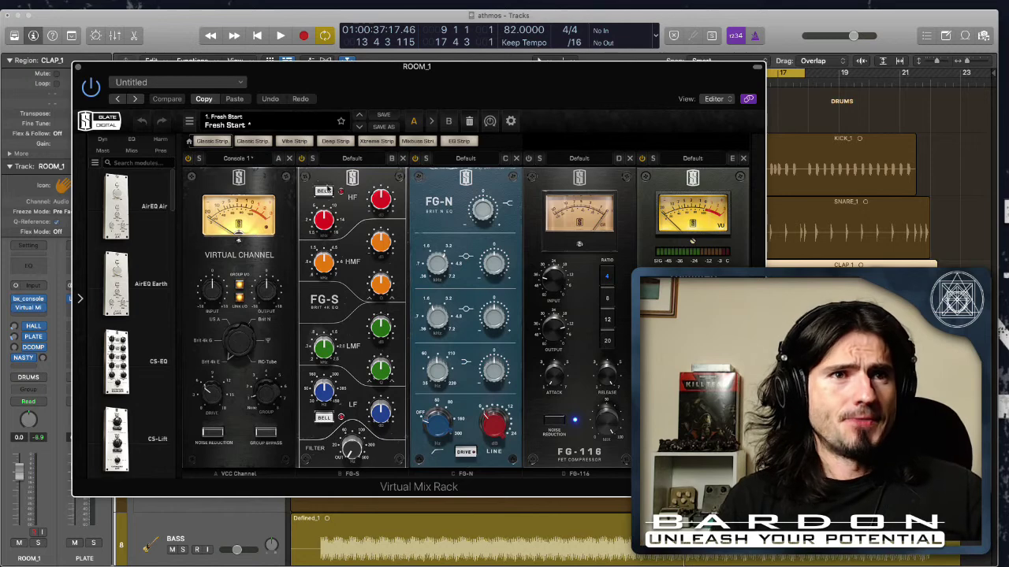
scroll(126, 315, down, 10)
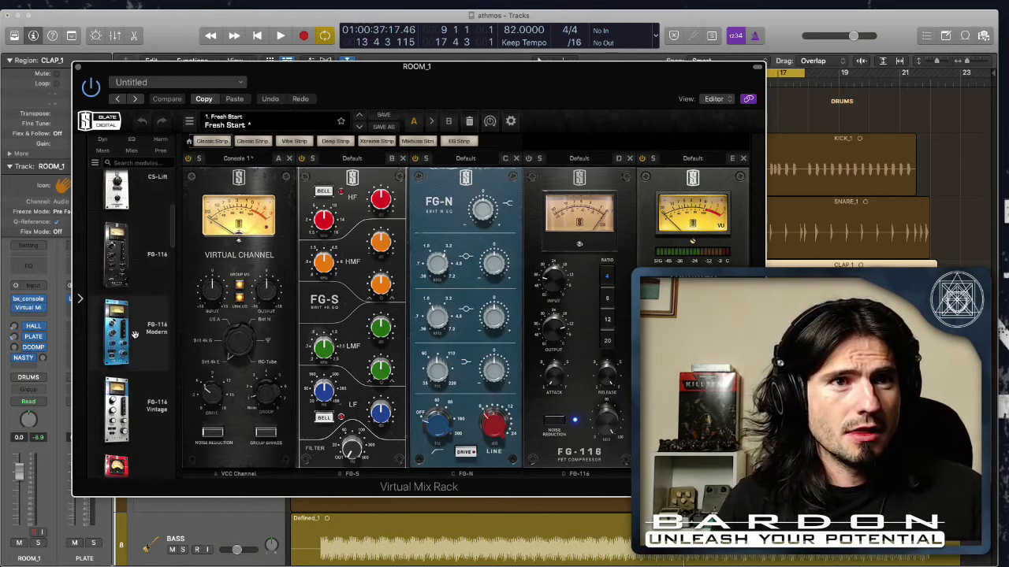
scroll(135, 335, down, 3)
scroll(120, 313, down, 1)
mouse_move(123, 295)
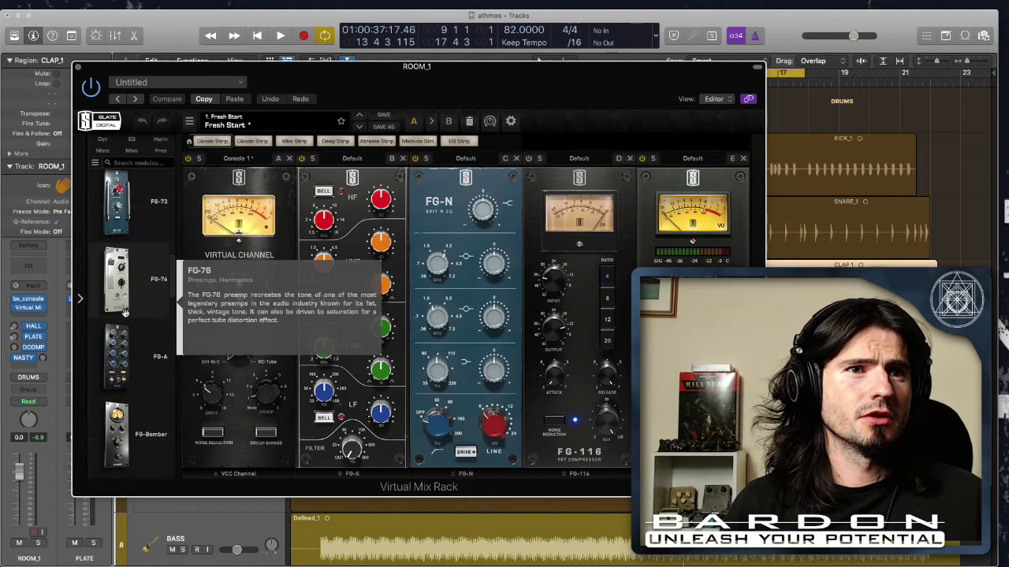
drag(121, 290, 373, 311)
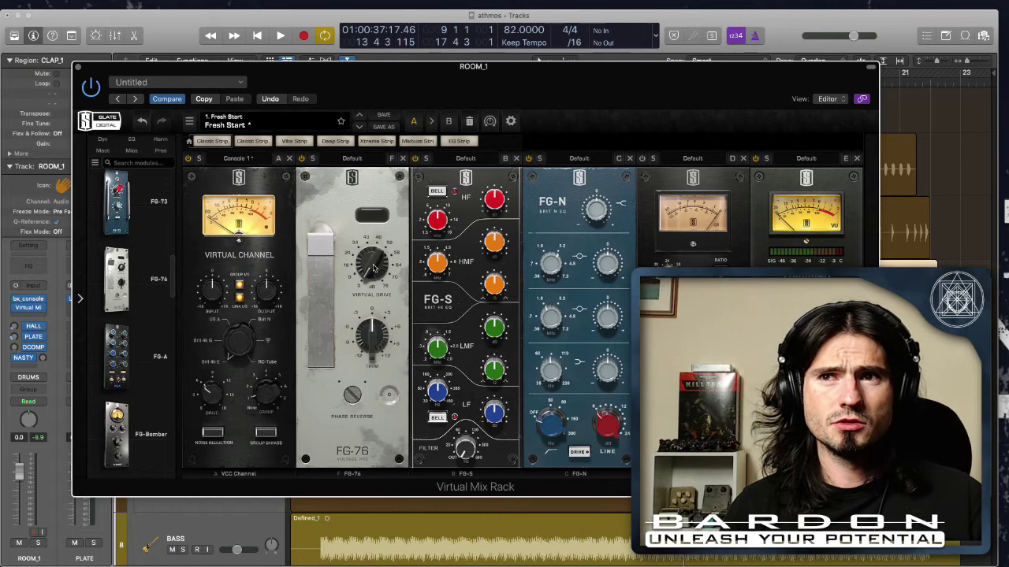
Raise the FG-76's Virtual Drive past 58 dB during playback and close the Virtual Mix Rack window
drag(374, 252, 382, 217)
key(space)
drag(374, 267, 382, 238)
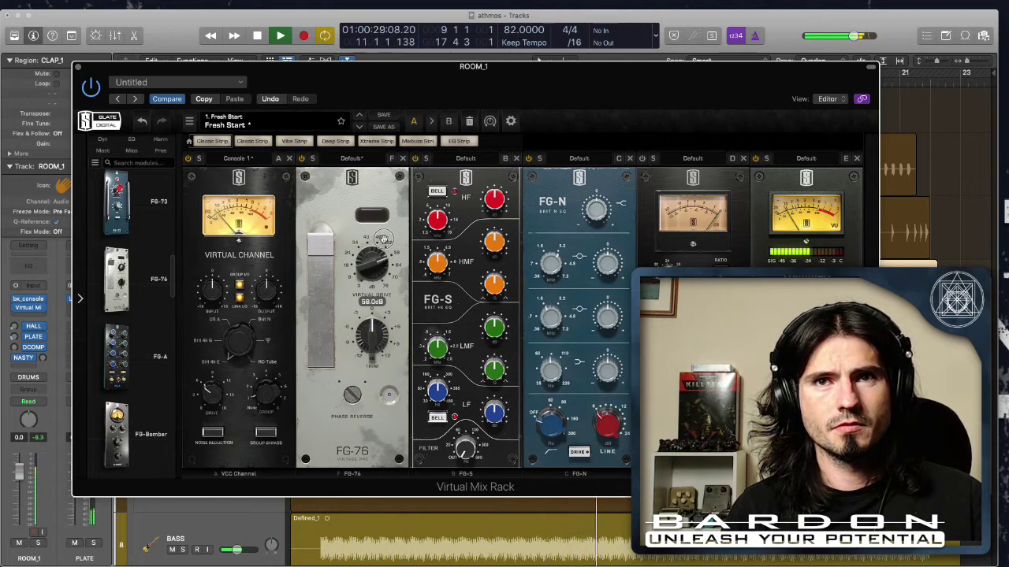
drag(382, 238, 385, 235)
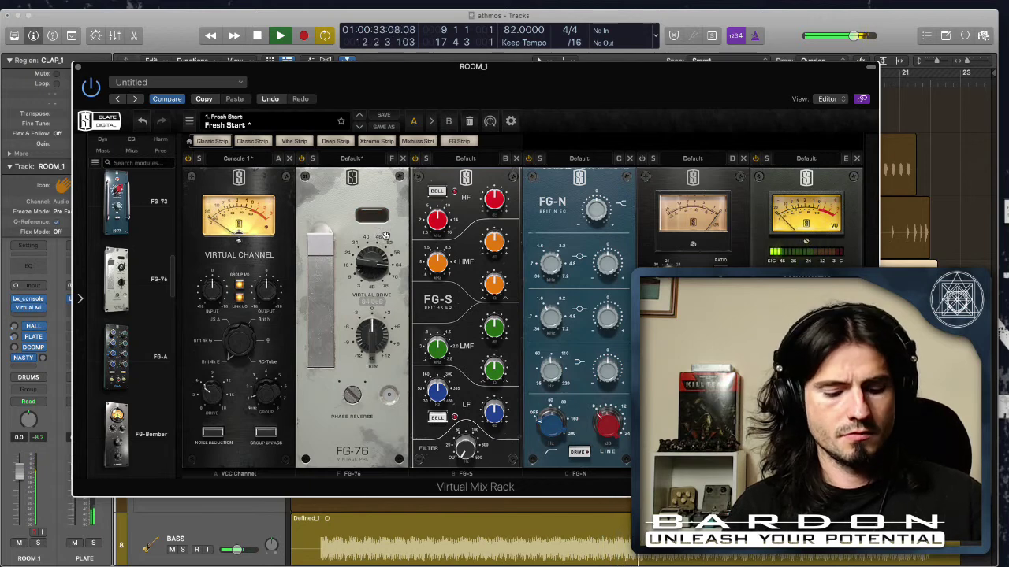
key(super+w)
Check TOM_1 muted and the ride track soloed, and lower the ride's volume and pan it to about +28
click(172, 359)
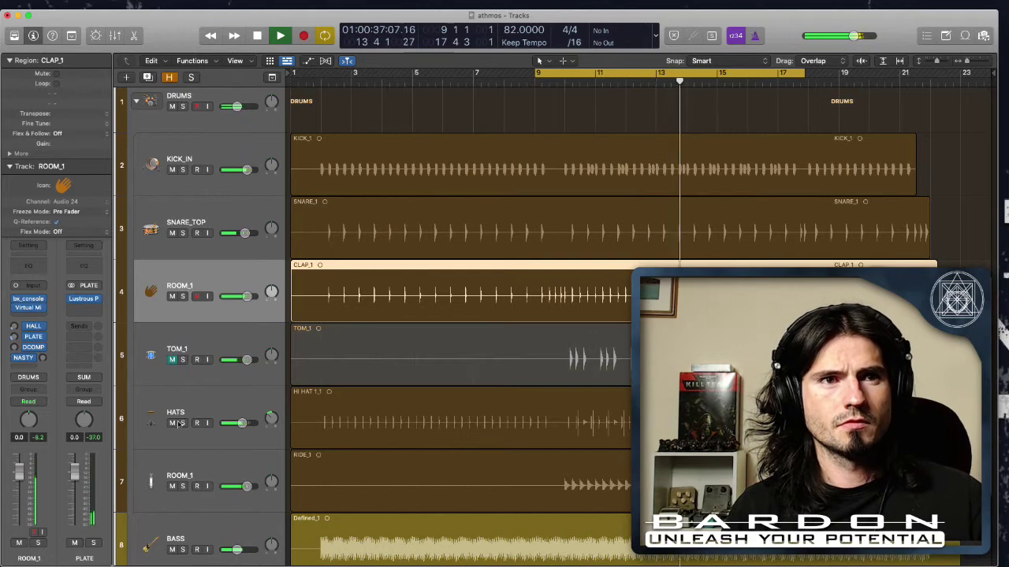
click(172, 359)
click(183, 486)
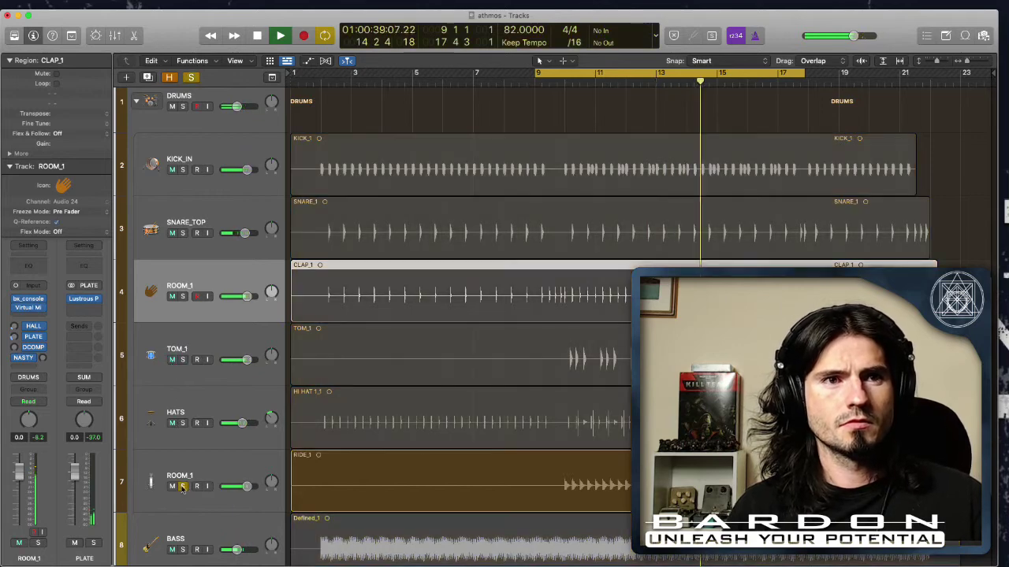
click(184, 486)
drag(247, 486, 271, 465)
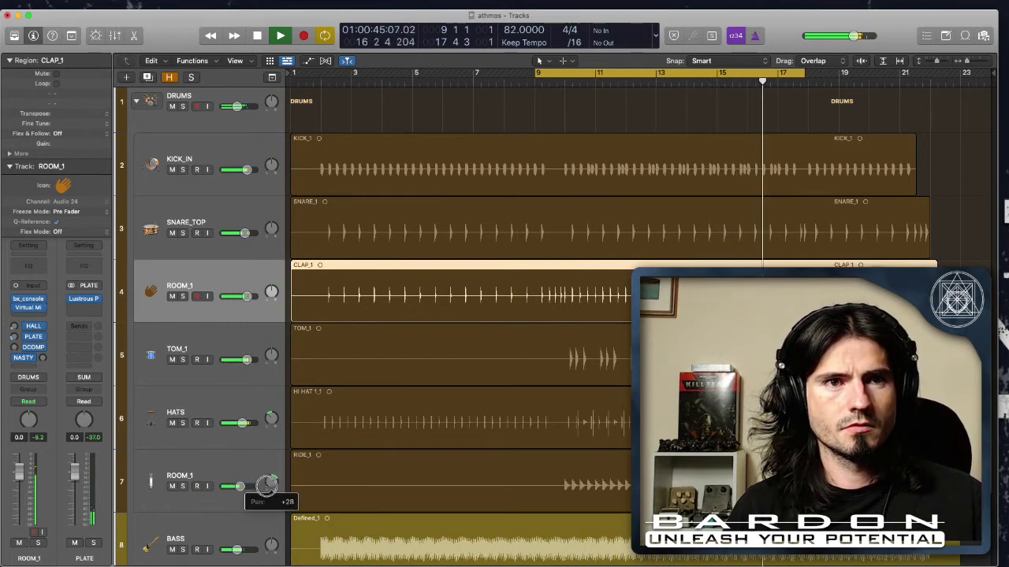
drag(237, 486, 234, 488)
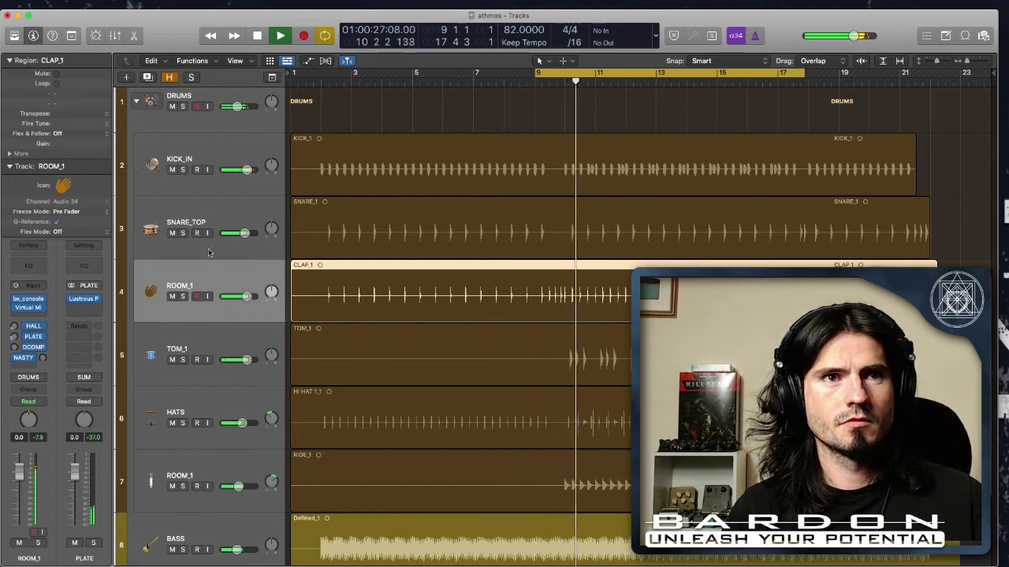
Listen to SNARE_TOP and the clap track soloed together, clear both solos and stop playback
click(182, 233)
click(183, 296)
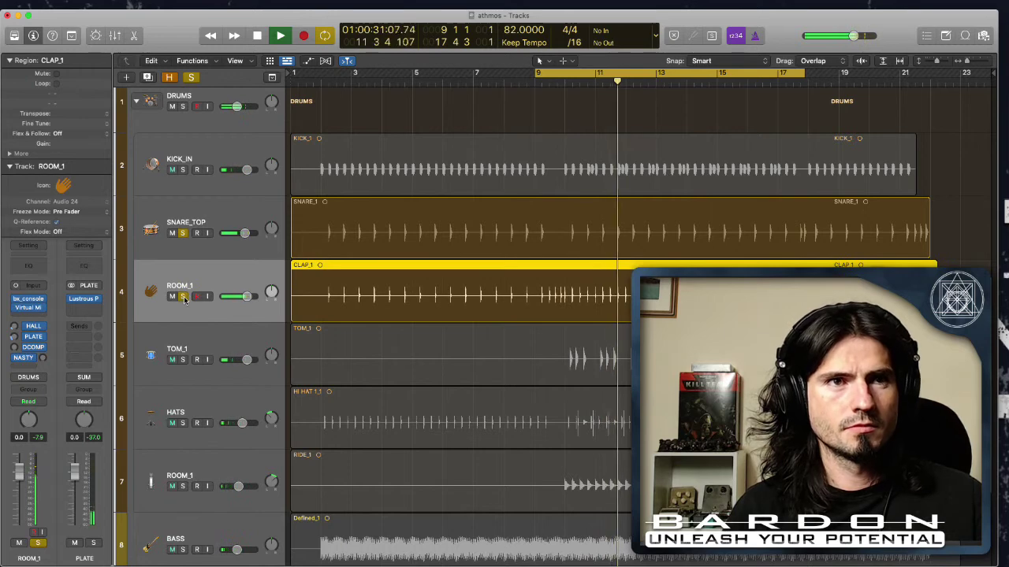
click(184, 297)
click(183, 234)
key(space)
Open bx_console on the SNARE_TOP track and raise its high-pass filter frequency
click(192, 222)
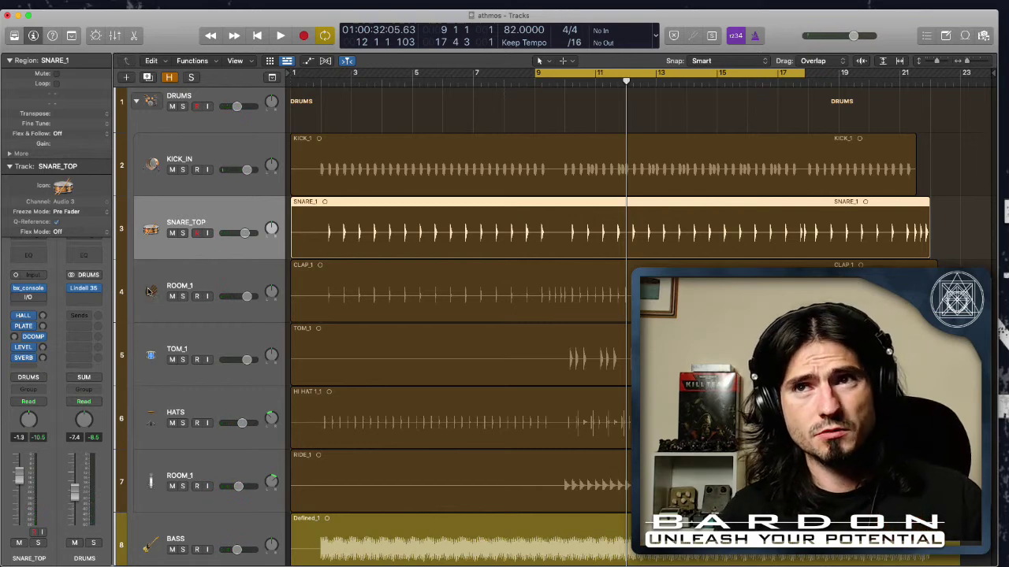
click(30, 289)
drag(374, 80, 383, 61)
drag(107, 172, 111, 155)
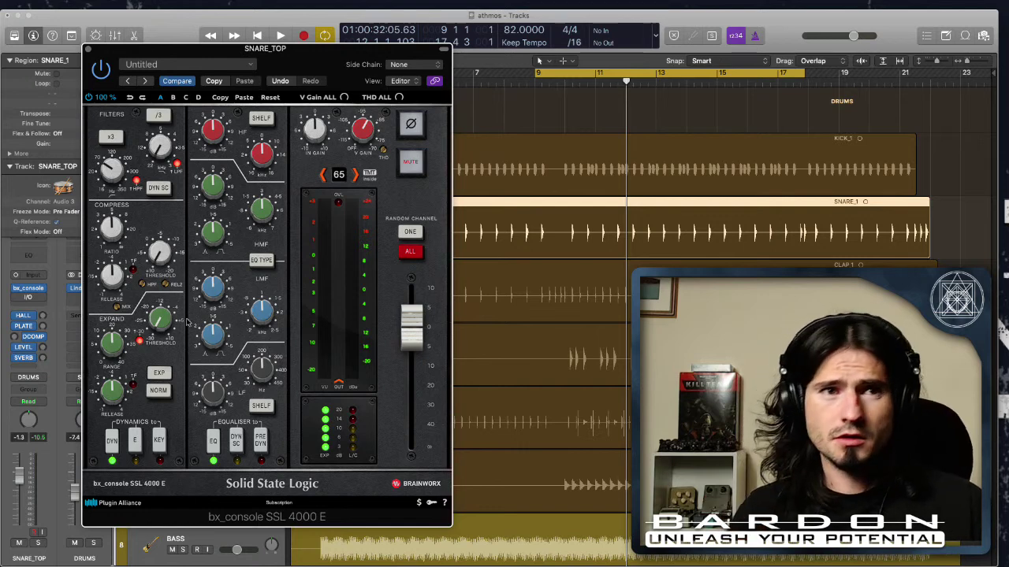
Solo SNARE_TOP, hide the plug-in window, and loop 2 1 1 through 9 1 1 for playback
key(s)
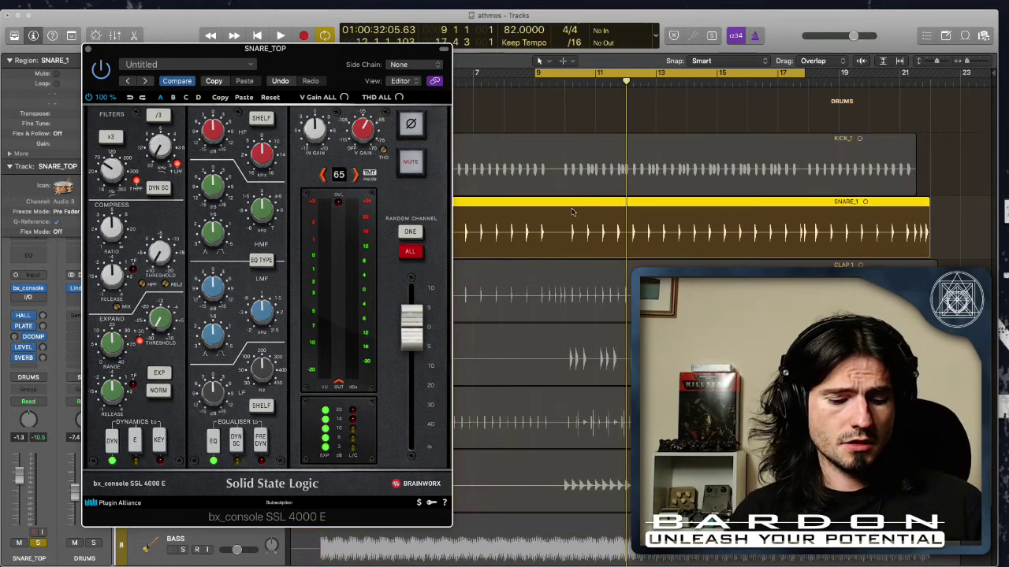
key(v)
drag(328, 73, 544, 80)
key(space)
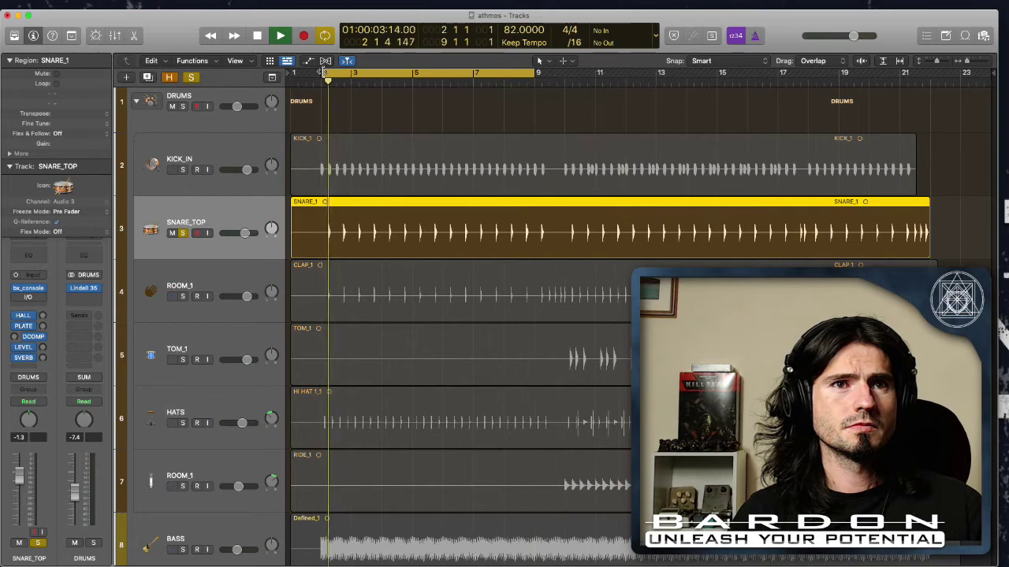
Bring back the snare's bx_console window and raise the high-pass filter frequency further on the soloed track
click(28, 297)
drag(279, 62, 370, 51)
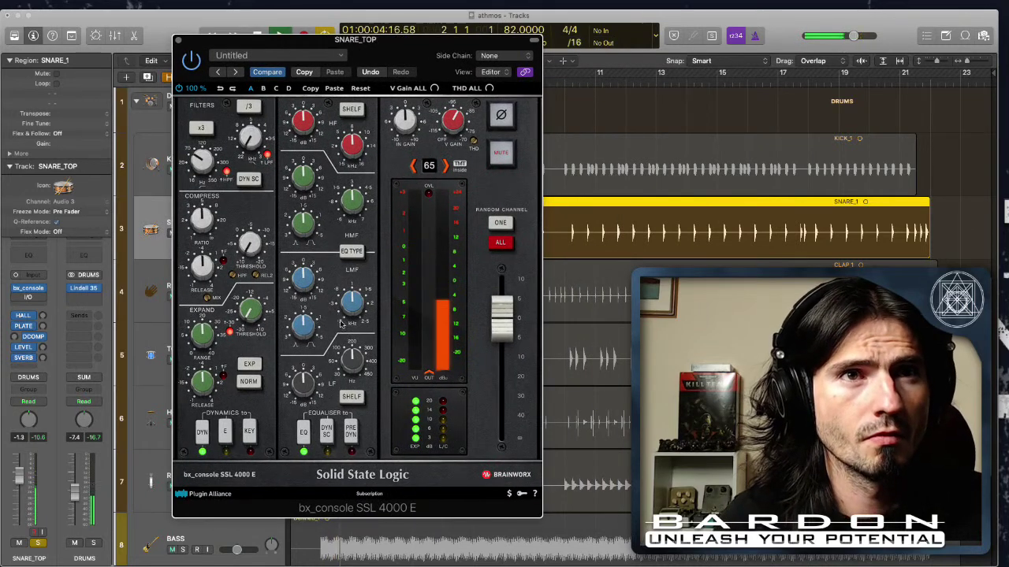
drag(207, 168, 202, 148)
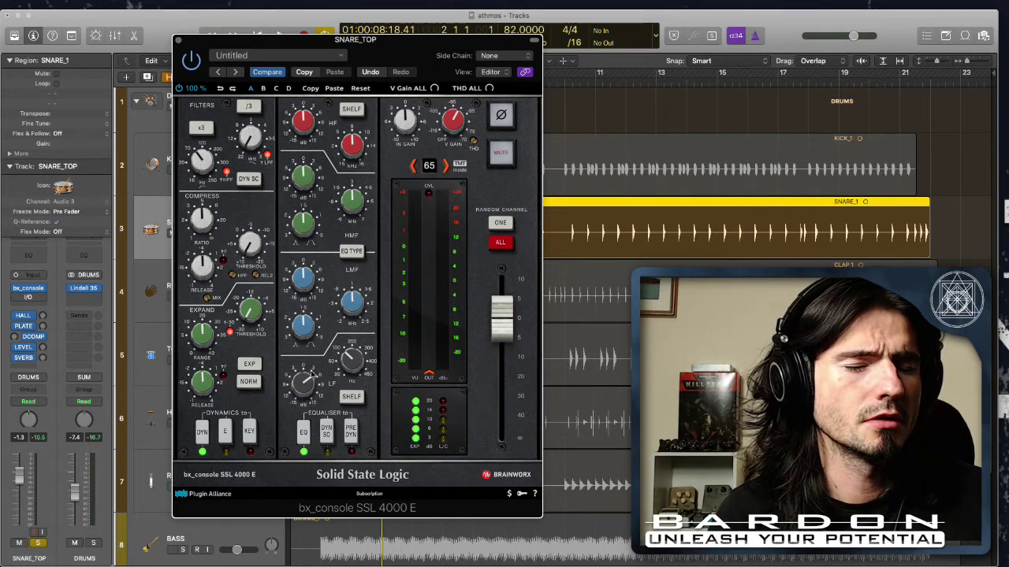
Adjust the LF gain in the soloed snare's bx_console, clear the solo, check it in the full mix, and close the plug-in window
key(space)
mouse_move(308, 374)
drag(308, 374, 309, 398)
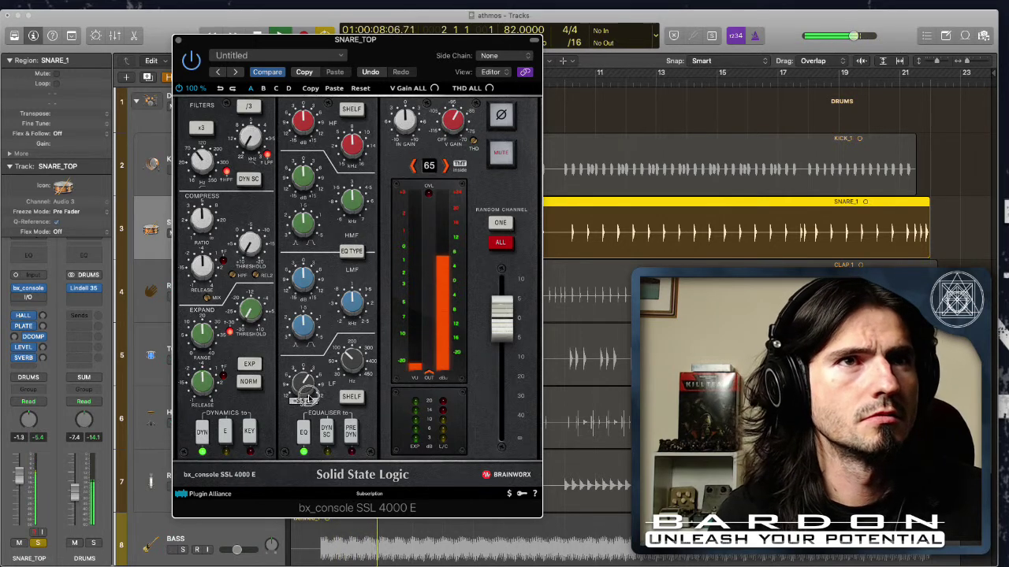
key(space)
key(s)
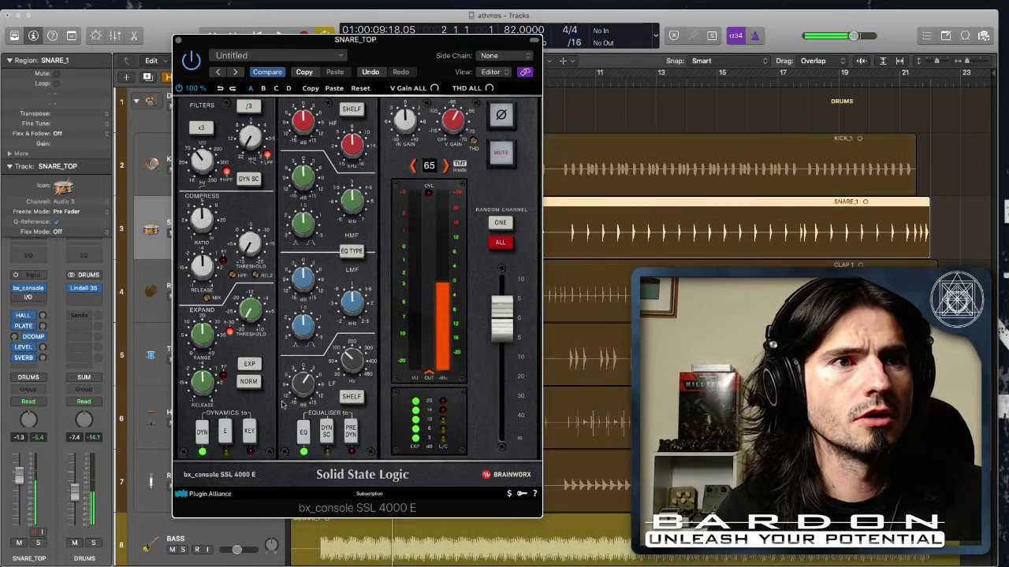
key(space)
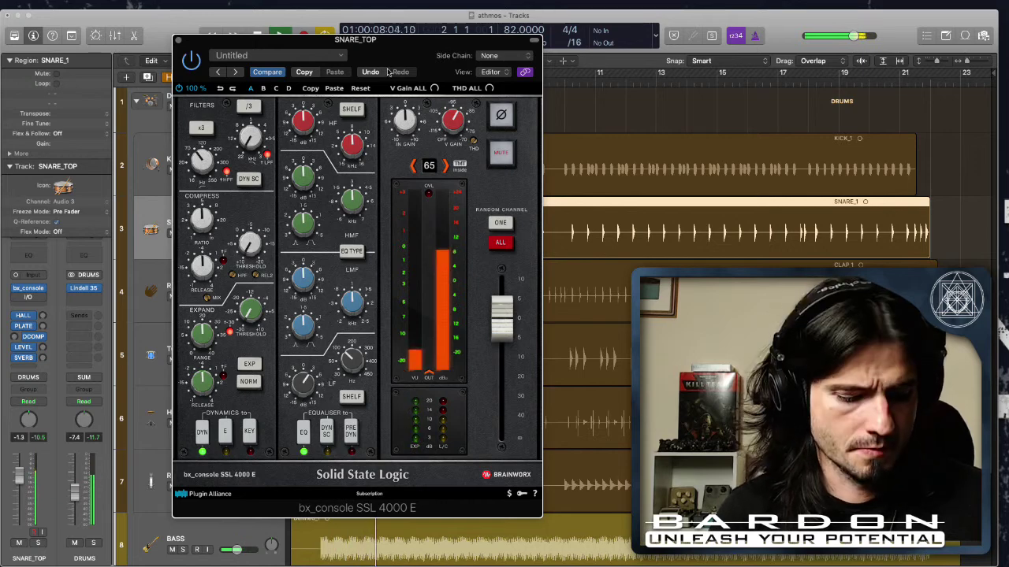
key(super+w)
Adjust the PLATE send on the clap track and listen to it in the full mix
click(227, 276)
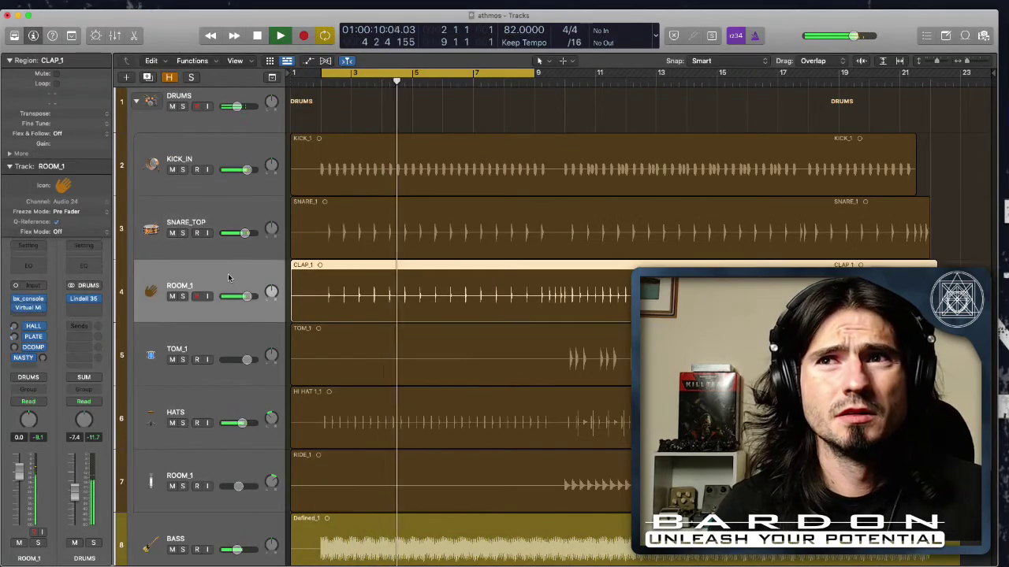
key(space)
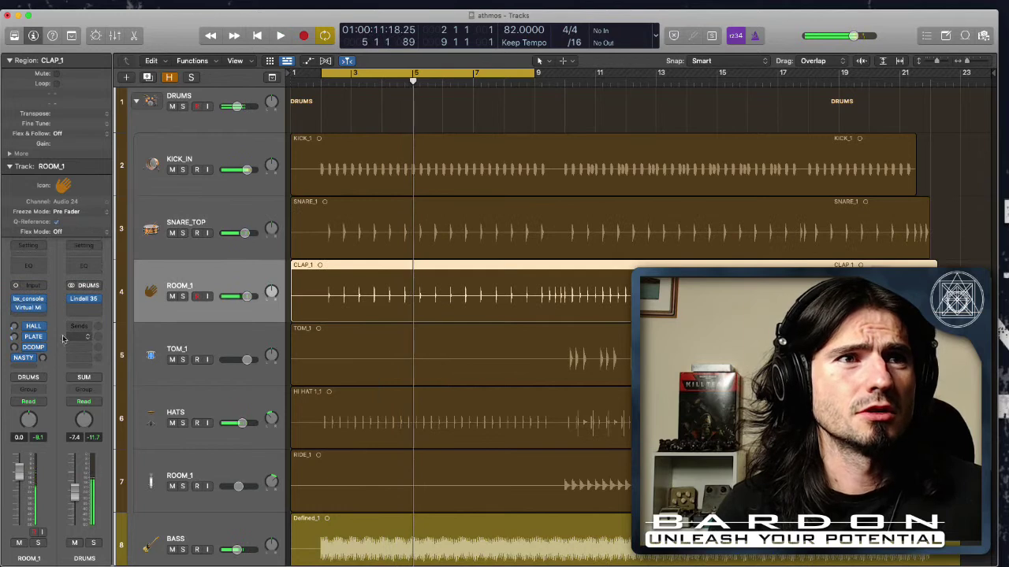
click(14, 337)
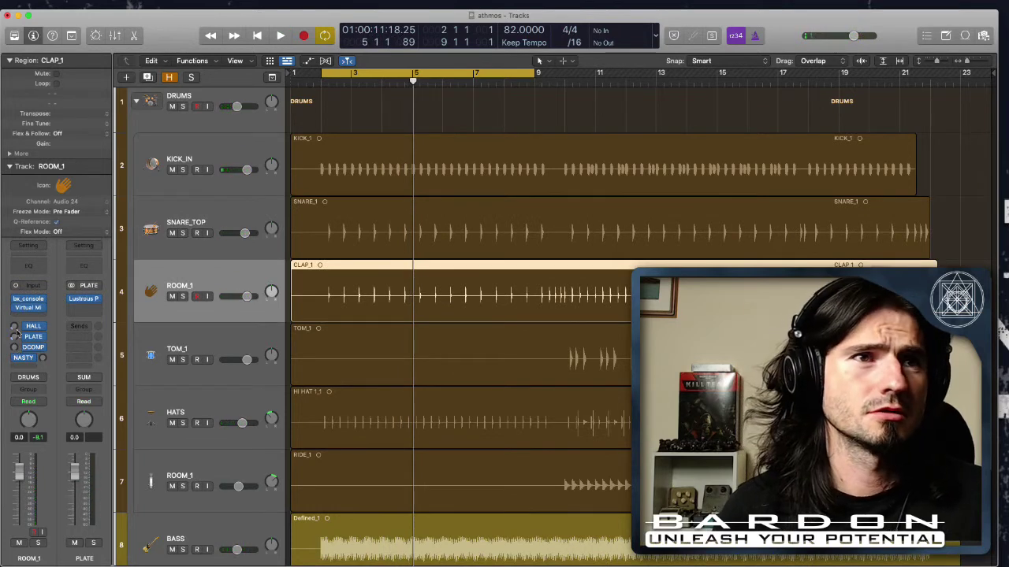
key(space)
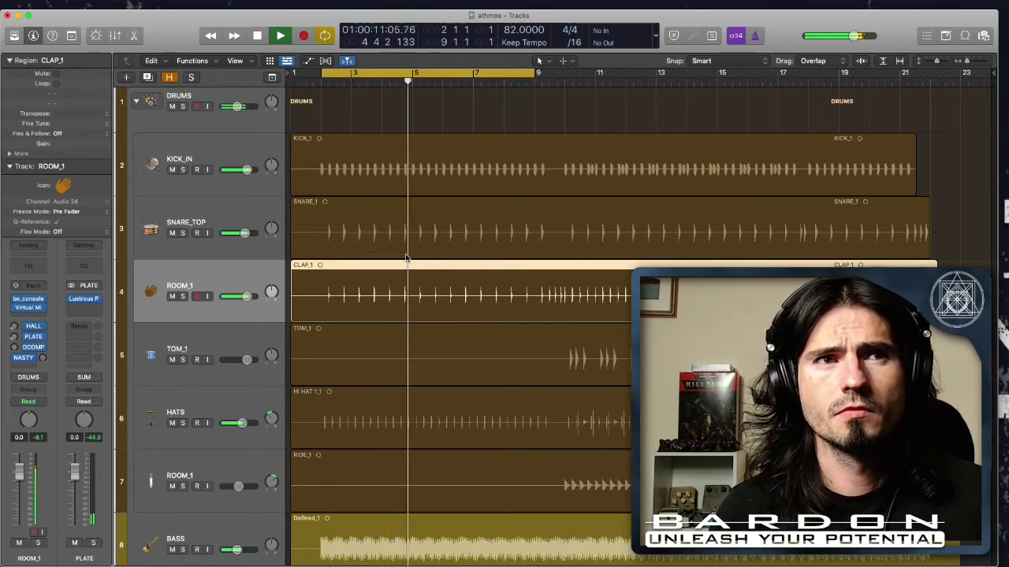
key(space)
Lower the LMF frequency and cut the LMF gain in SNARE_TOP's bx_console, checking the result in the mix
click(199, 209)
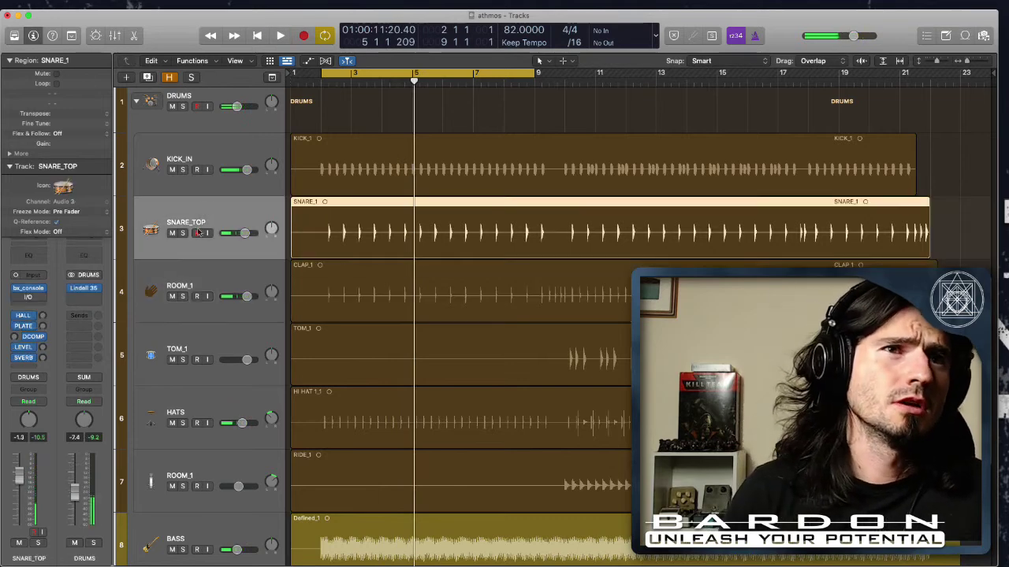
click(28, 288)
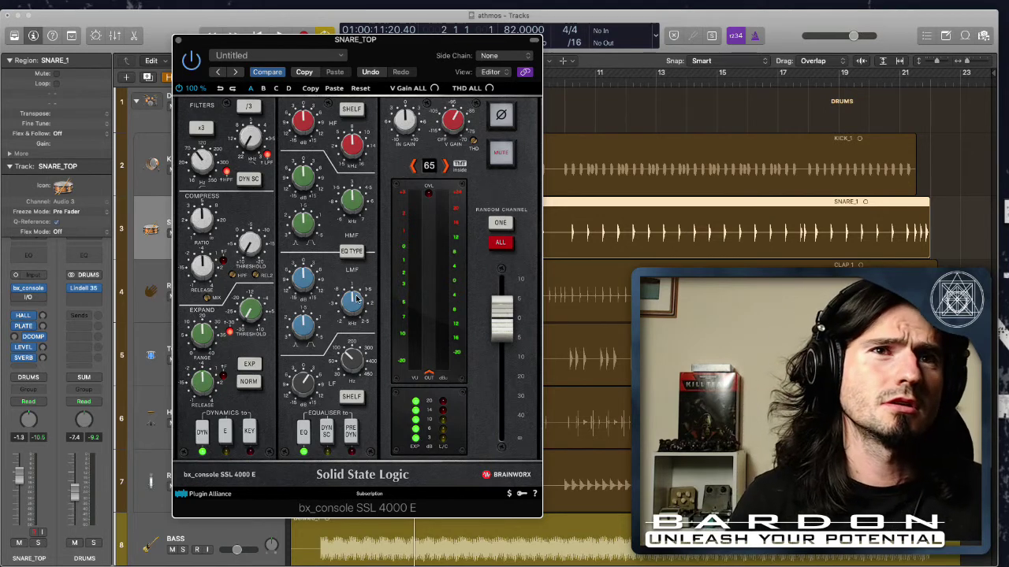
drag(356, 298, 364, 340)
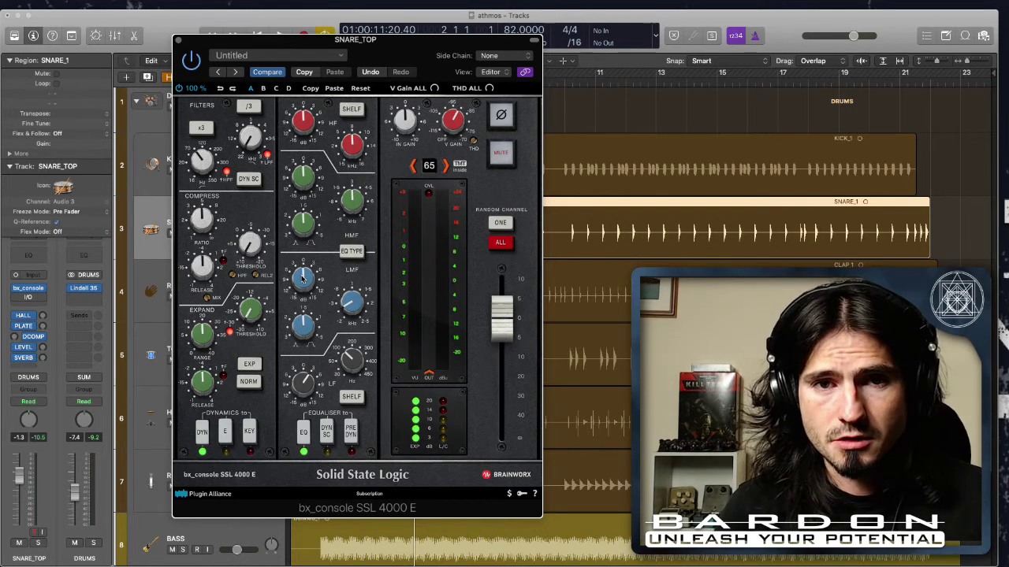
mouse_move(352, 313)
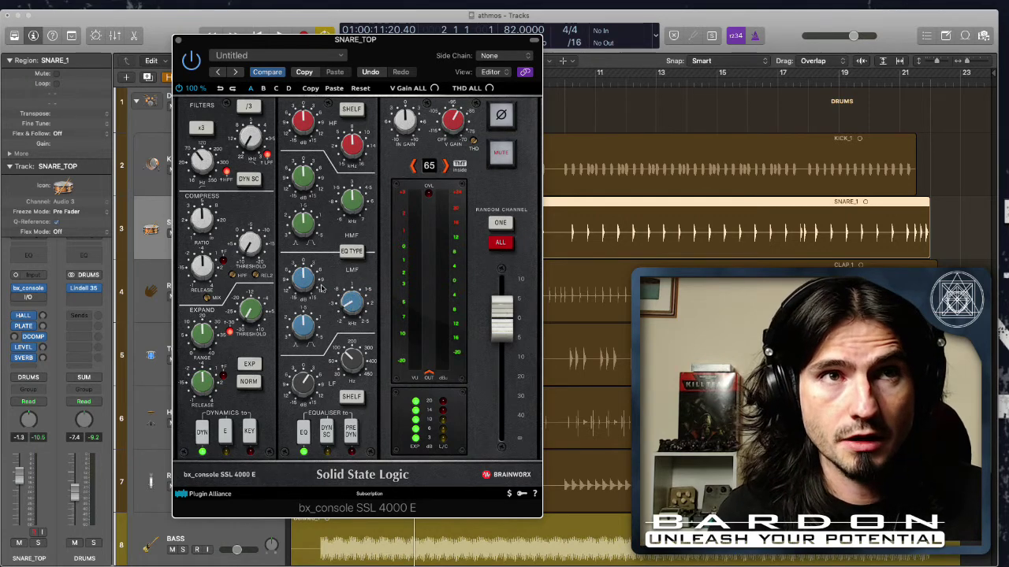
drag(306, 272, 307, 282)
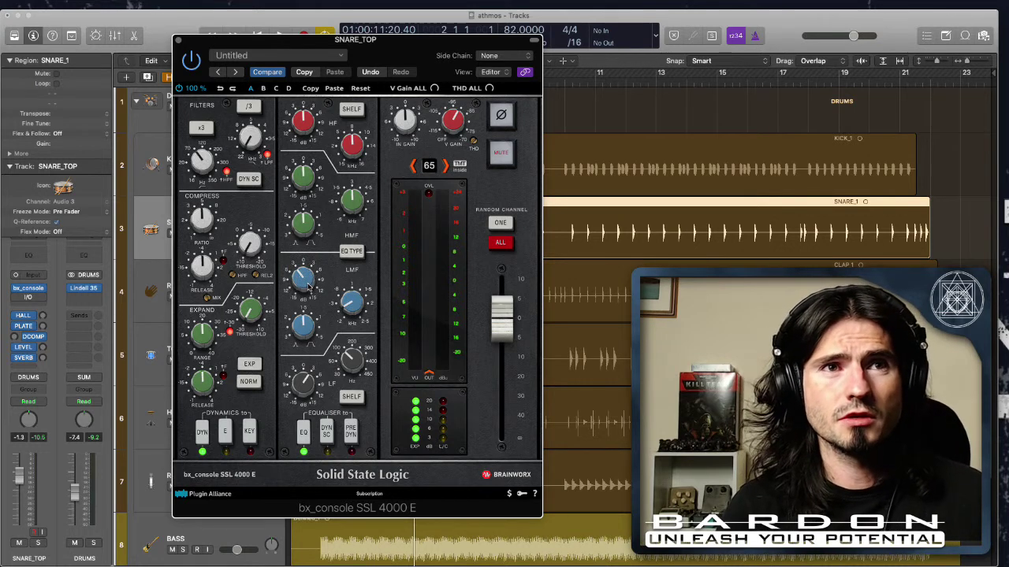
key(space)
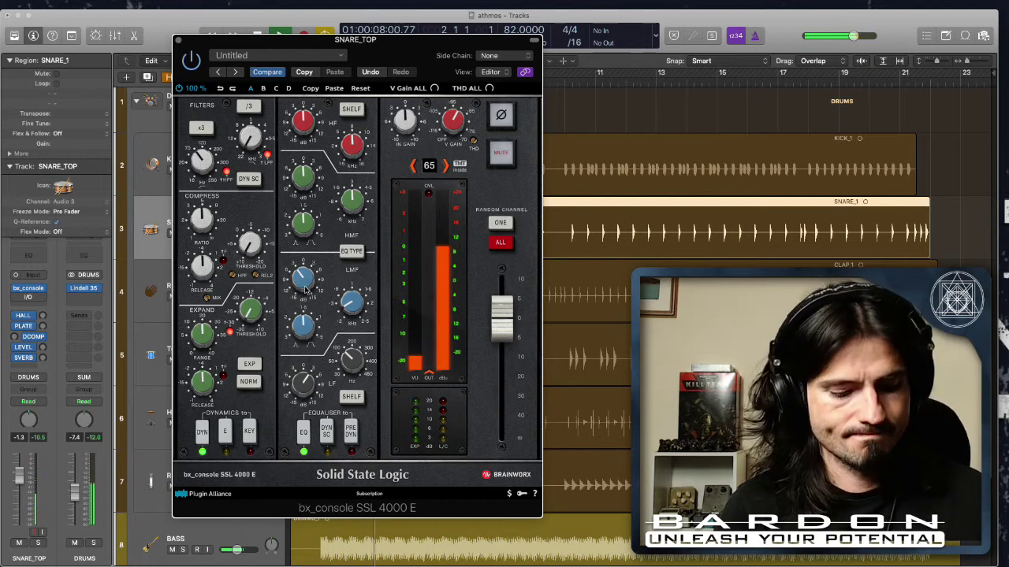
key(space)
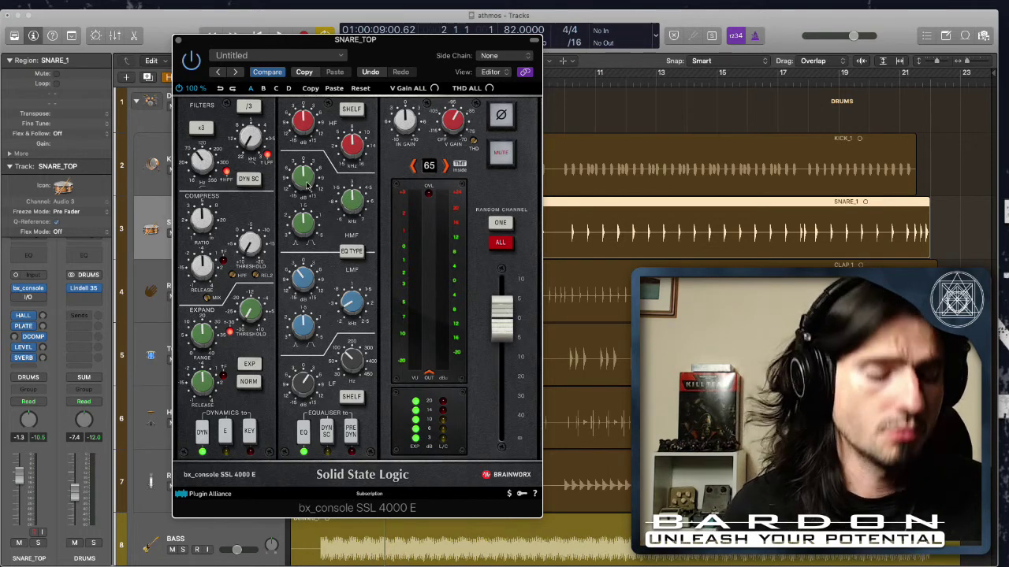
Boost the snare's HMF band at about 5.3 kHz, fine-tune its gain during playback, and close bx_console
drag(306, 185, 307, 173)
drag(350, 202, 347, 181)
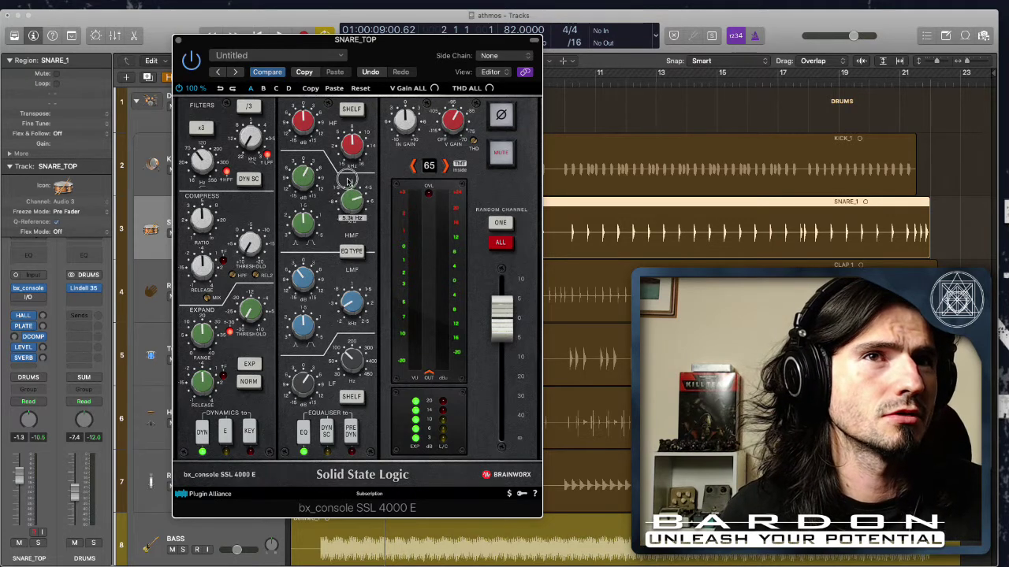
key(space)
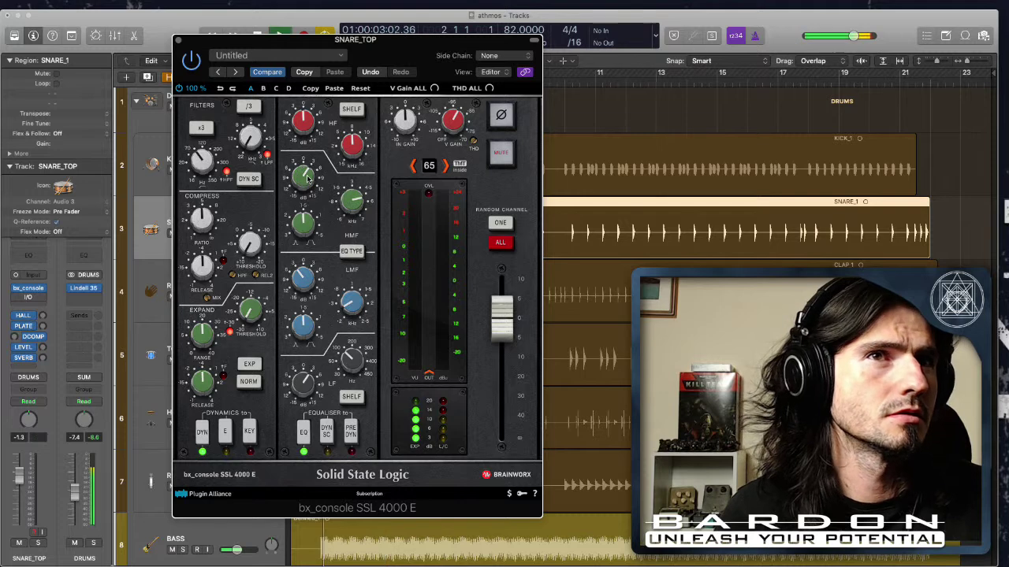
mouse_move(307, 177)
mouse_down()
mouse_move(305, 160)
mouse_move(305, 178)
mouse_up()
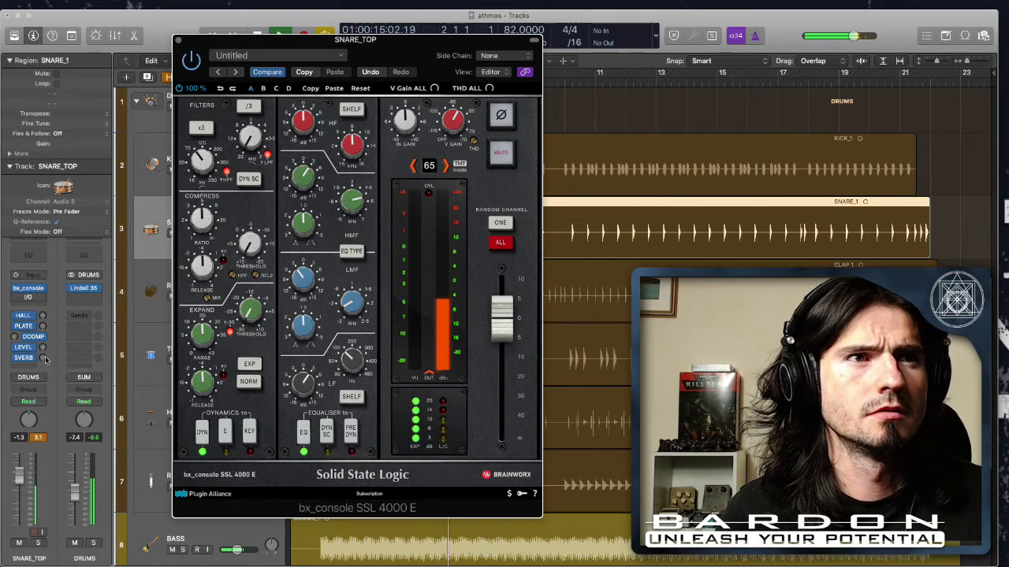
key(space)
key(super+w)
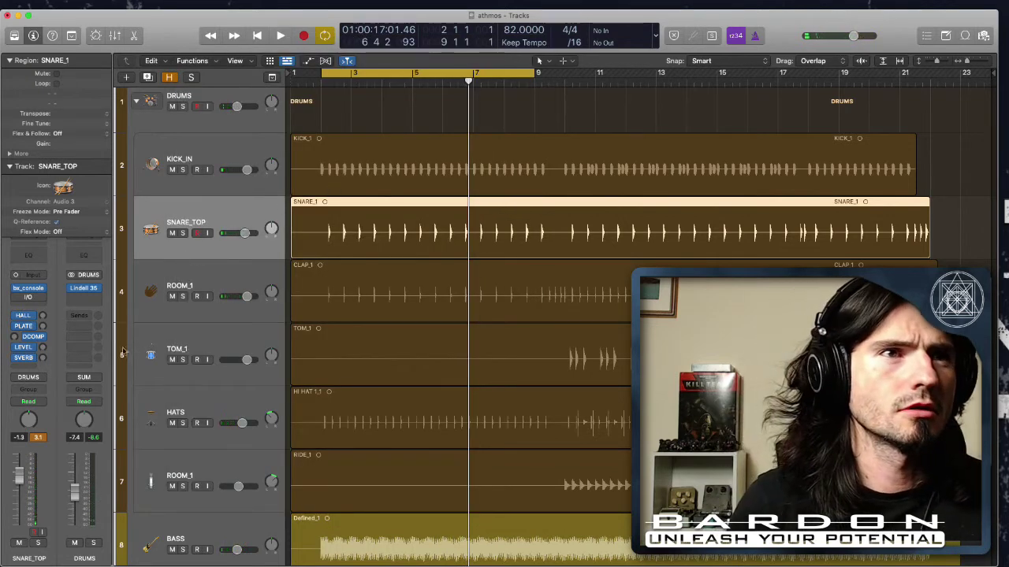
Open VerbSuite Classics on the SVERB channel fed by SNARE_TOP and move its window clear of the channel strips
click(43, 359)
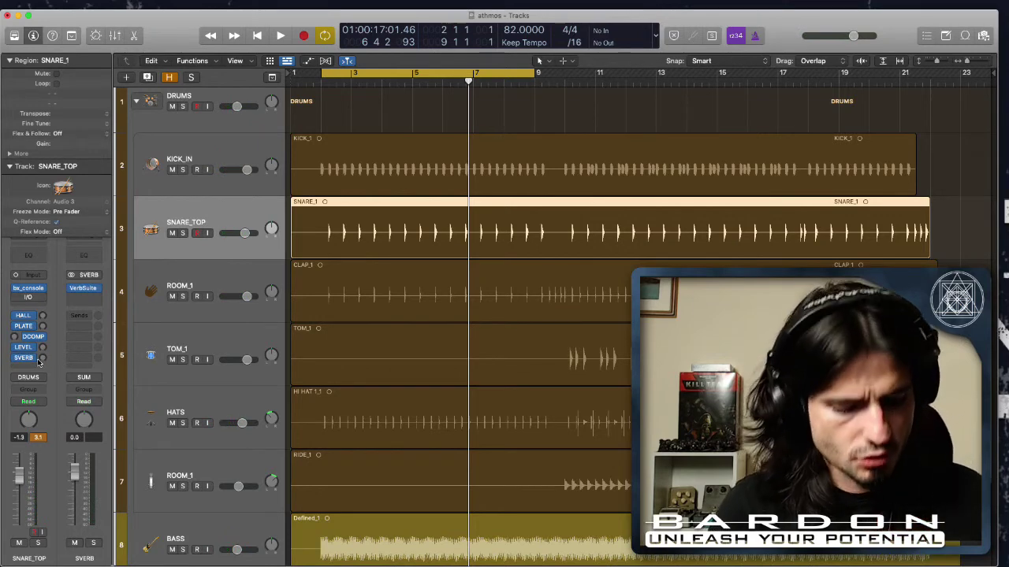
click(84, 288)
drag(476, 58, 465, 206)
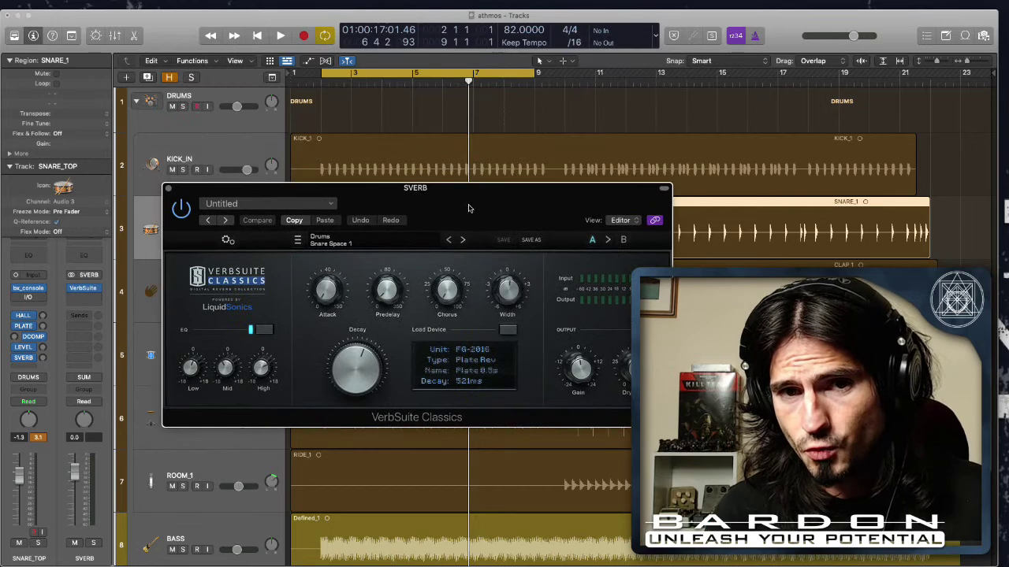
drag(430, 200, 394, 186)
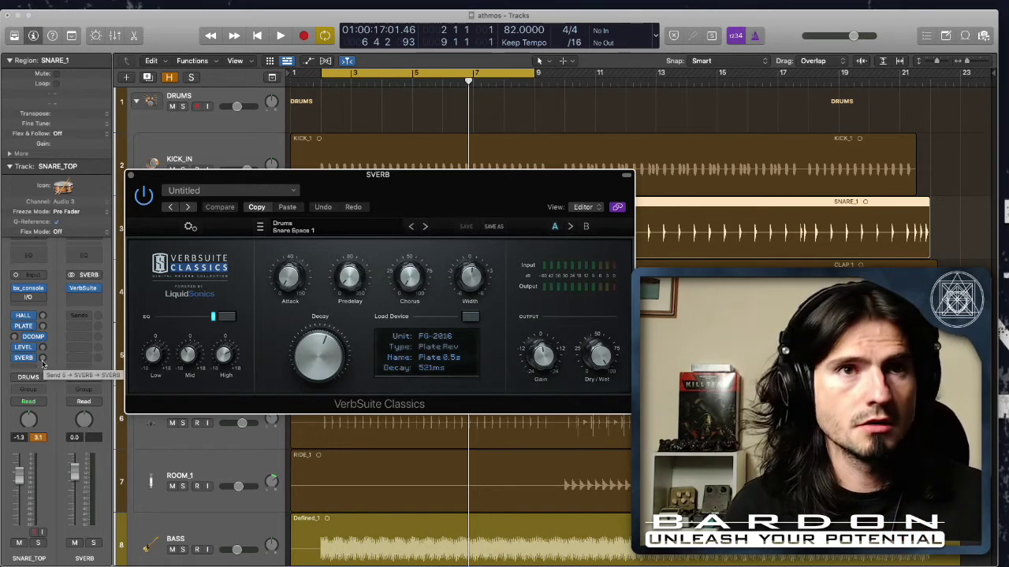
Solo SNARE_TOP and raise its SVERB send level while the loop plays
key(s)
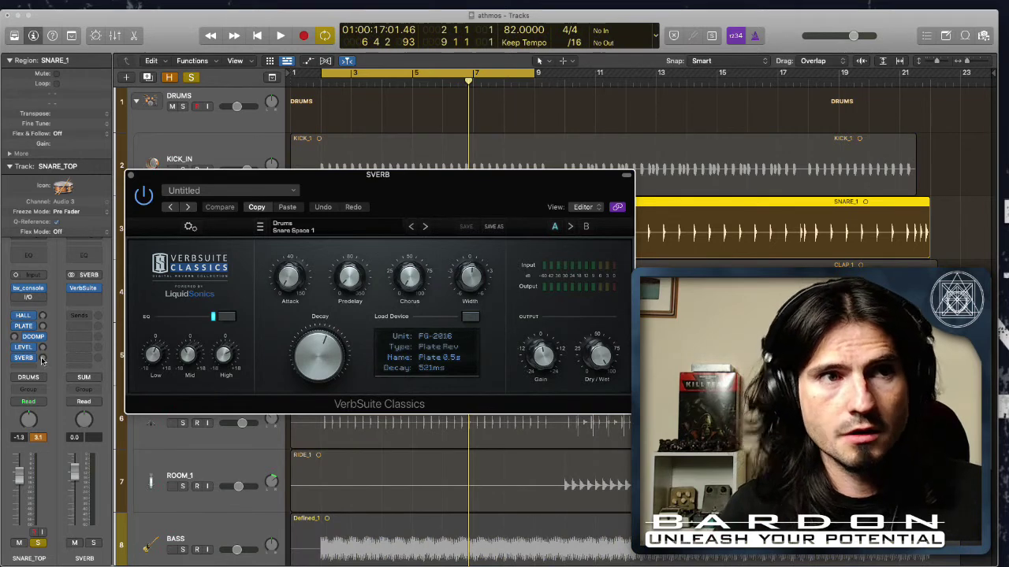
key(space)
drag(43, 358, 63, 316)
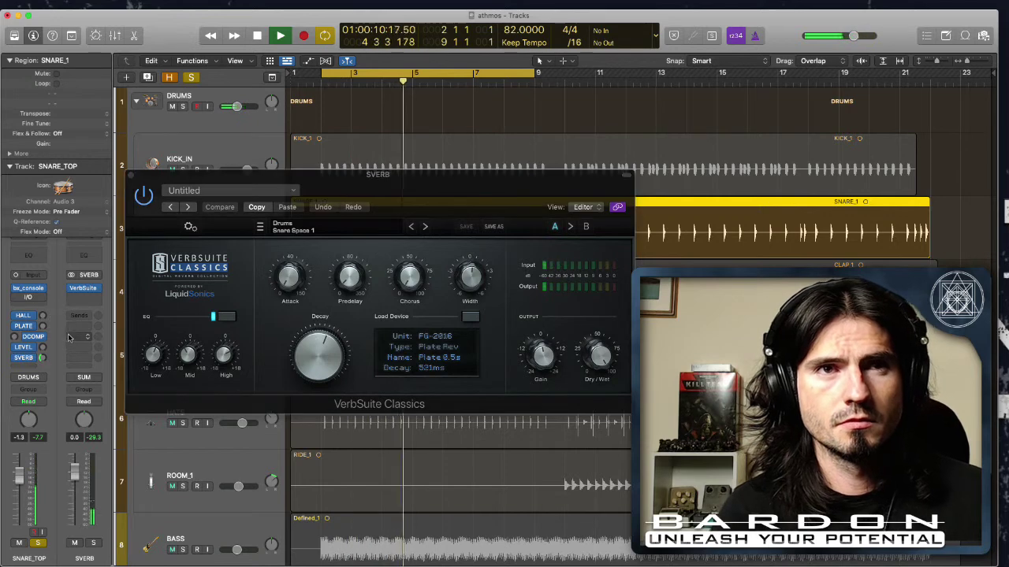
key(space)
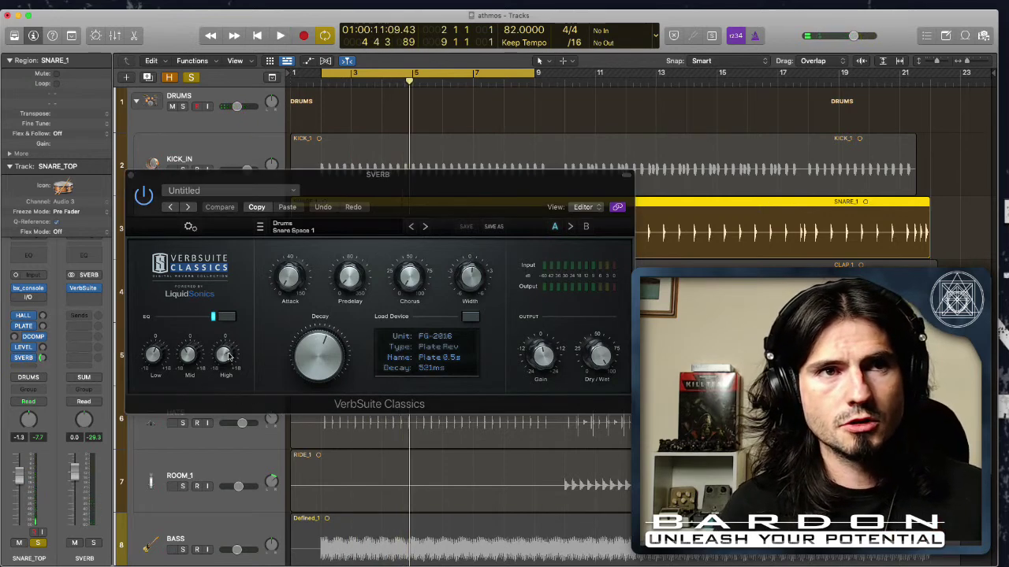
Cut the High EQ band and adjust the Mid band in VerbSuite Classics, clear the snare solo, and play the full mix
drag(227, 354, 230, 401)
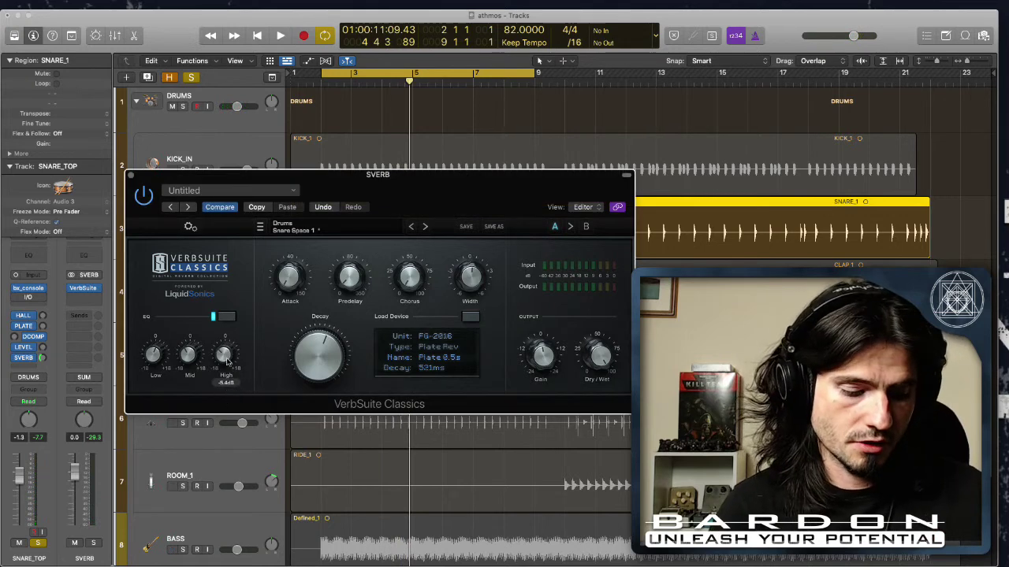
mouse_move(226, 364)
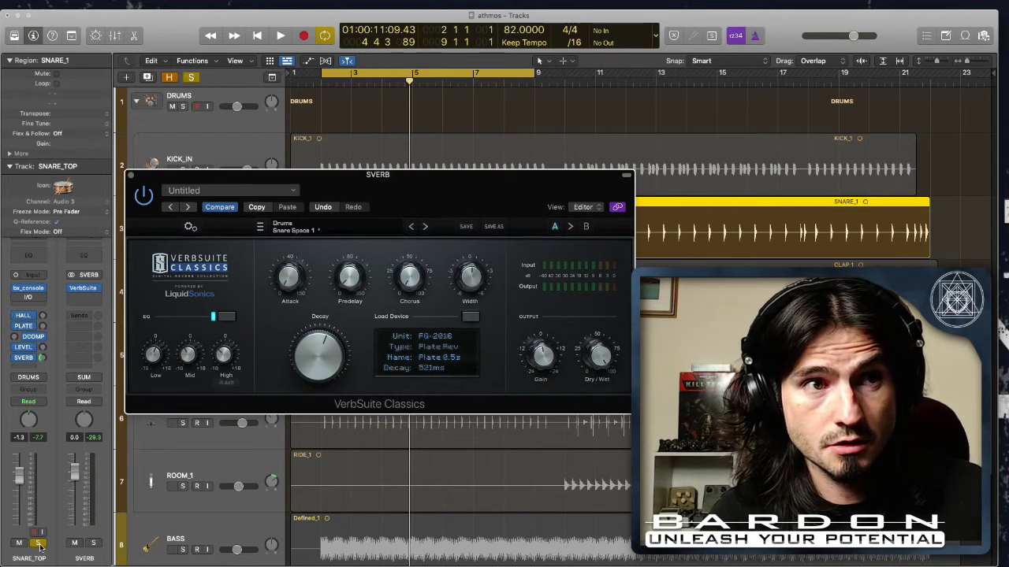
key(space)
drag(221, 357, 195, 340)
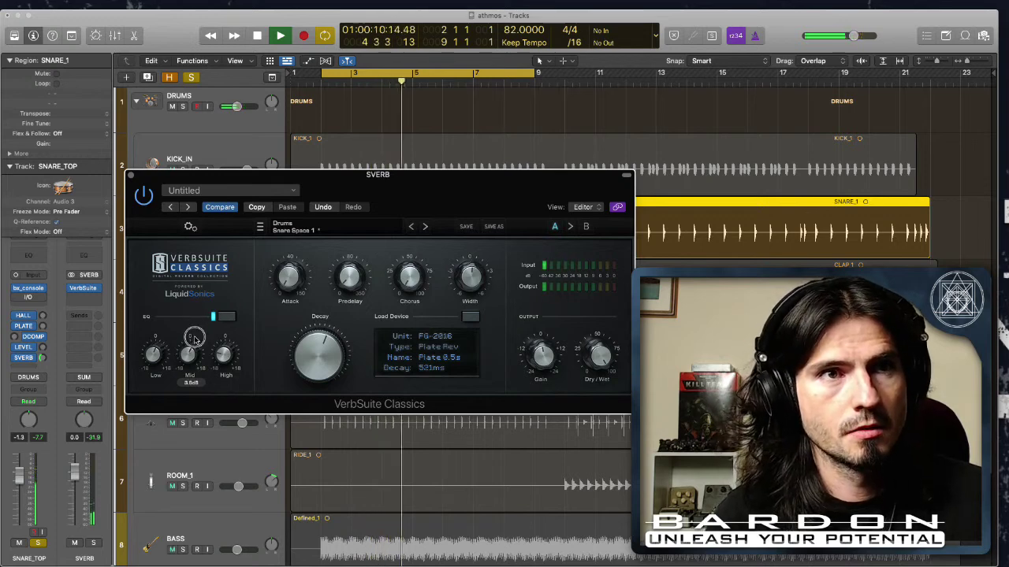
key(space)
key(s)
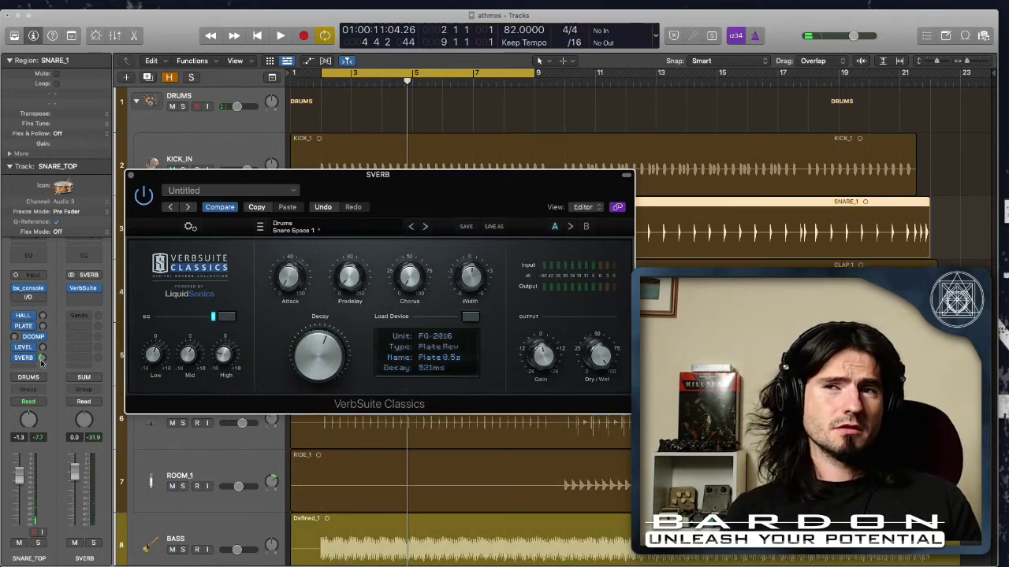
key(space)
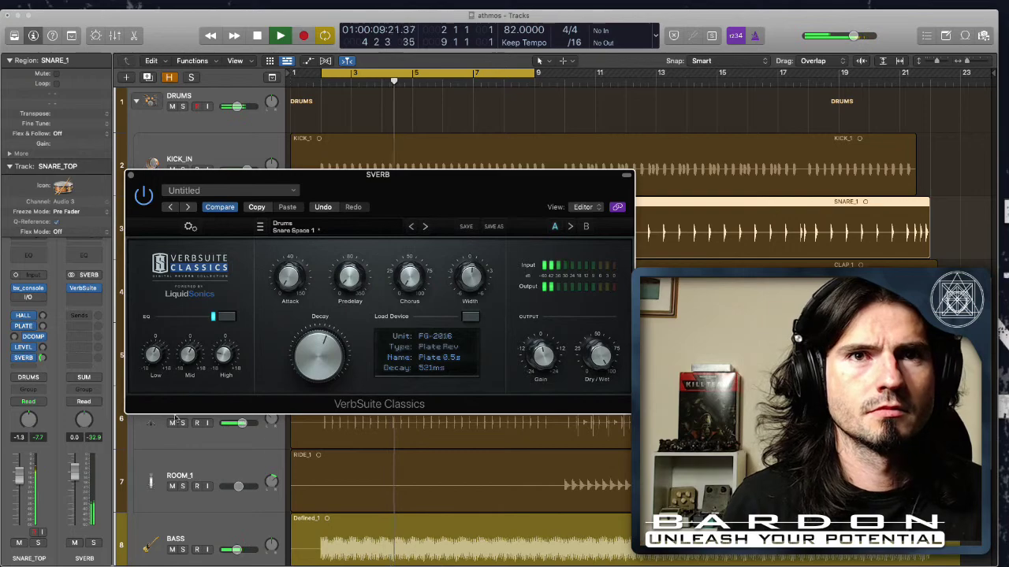
Check the PRINT, Output and SUM channels, then play the full mix loop and return to the drum tracks
scroll(234, 478, down, 10)
scroll(233, 479, down, 3)
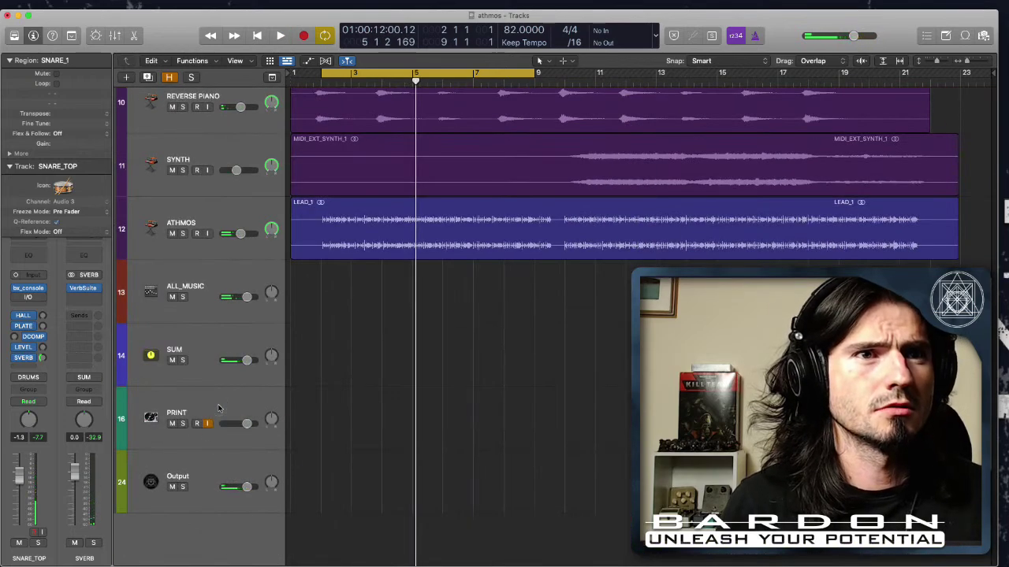
click(219, 407)
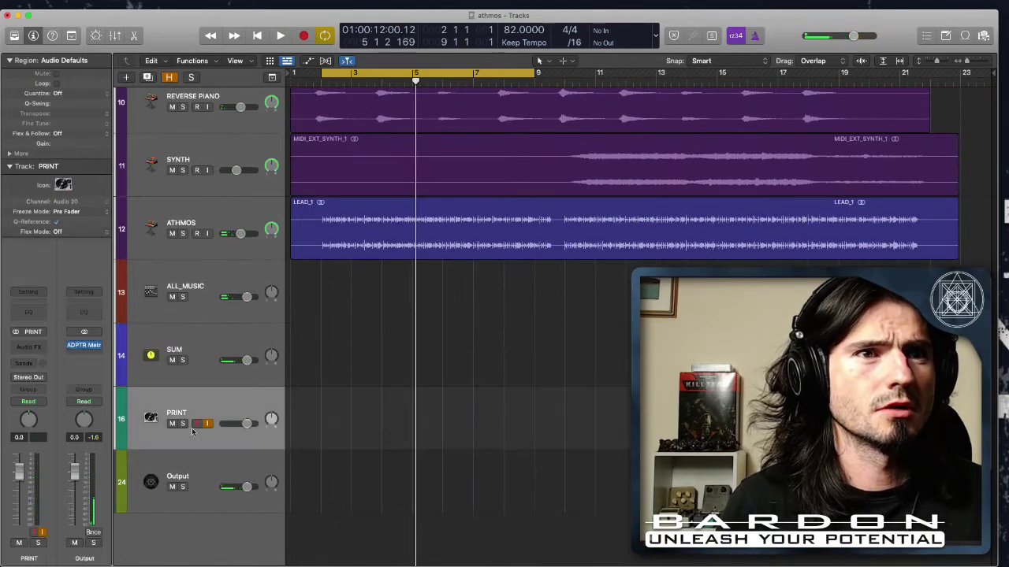
click(193, 462)
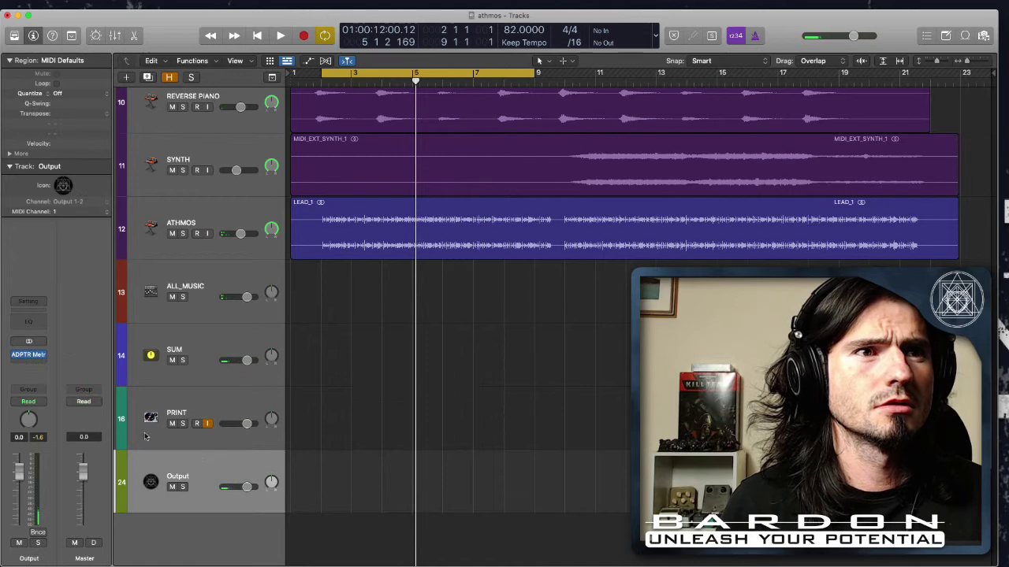
click(194, 340)
mouse_move(14, 309)
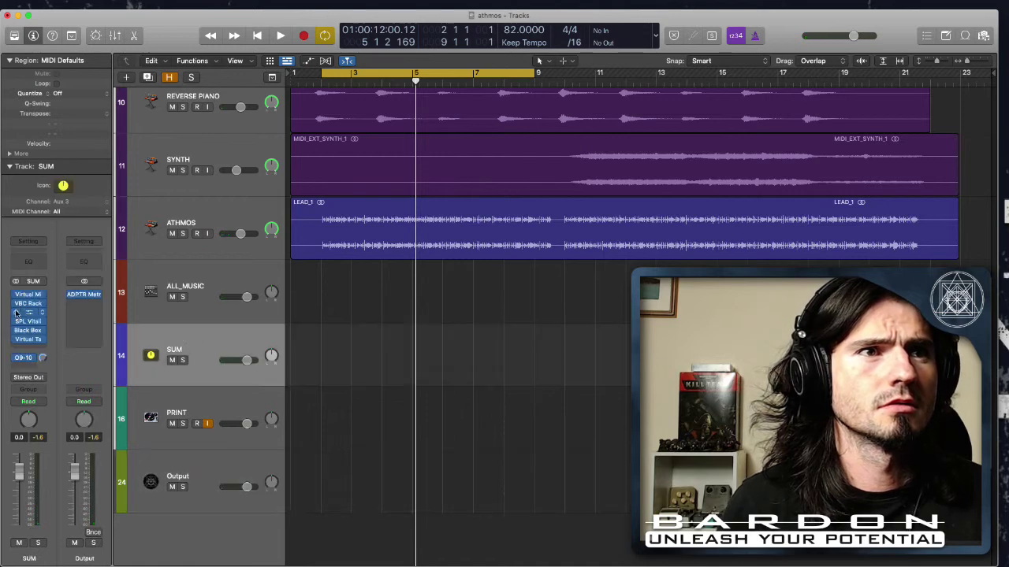
key(space)
scroll(394, 337, up, 8)
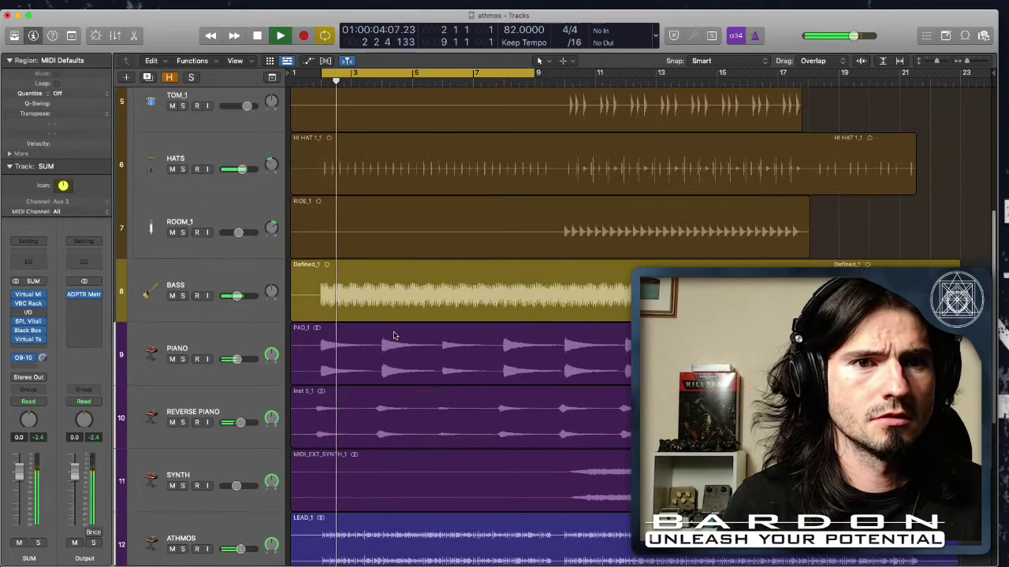
scroll(394, 337, up, 6)
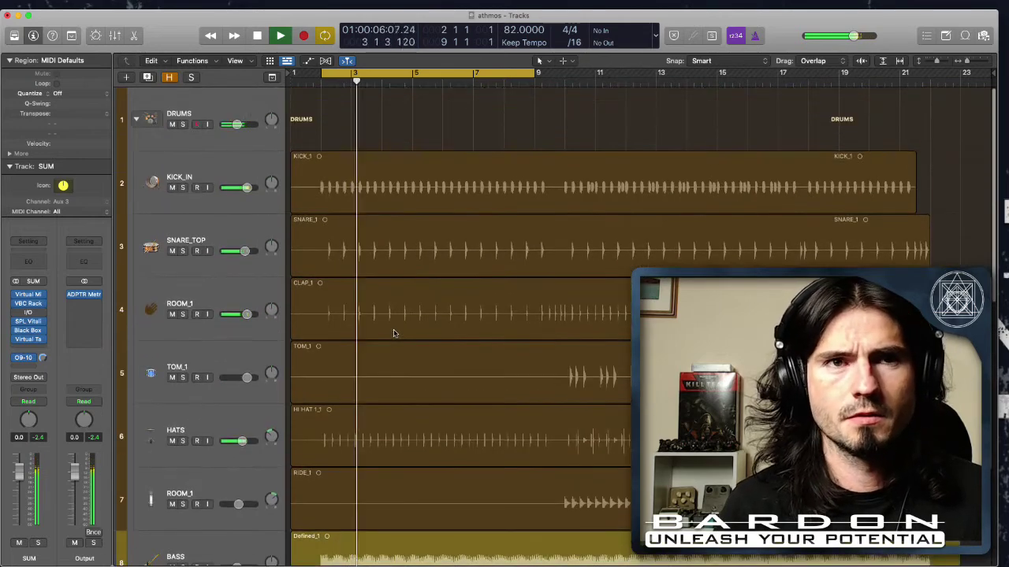
Play the full mix loop down to the BASS track, select BASS to check its channel, and stop playback
scroll(394, 333, down, 4)
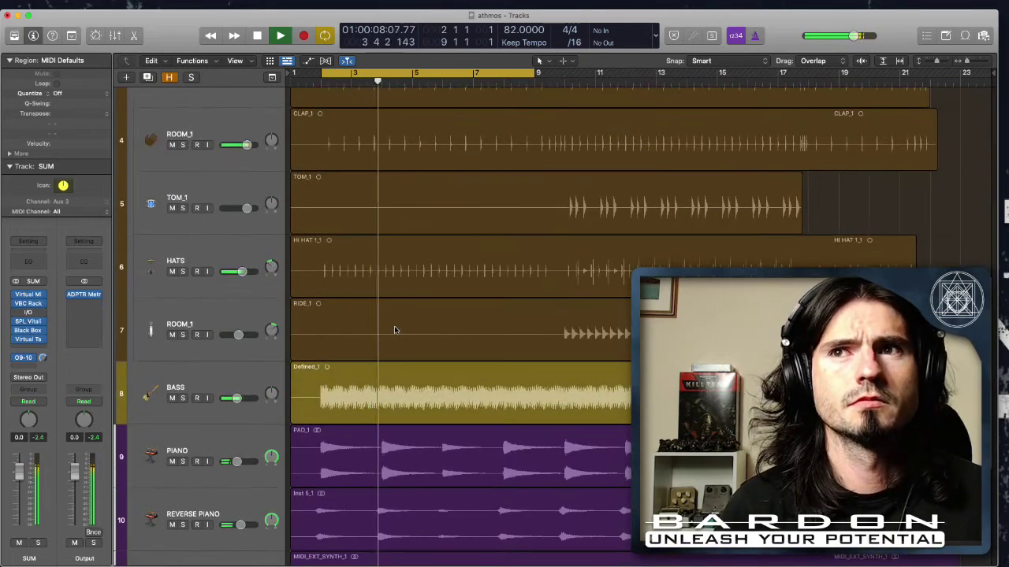
scroll(395, 331, down, 2)
scroll(394, 331, down, 3)
click(253, 150)
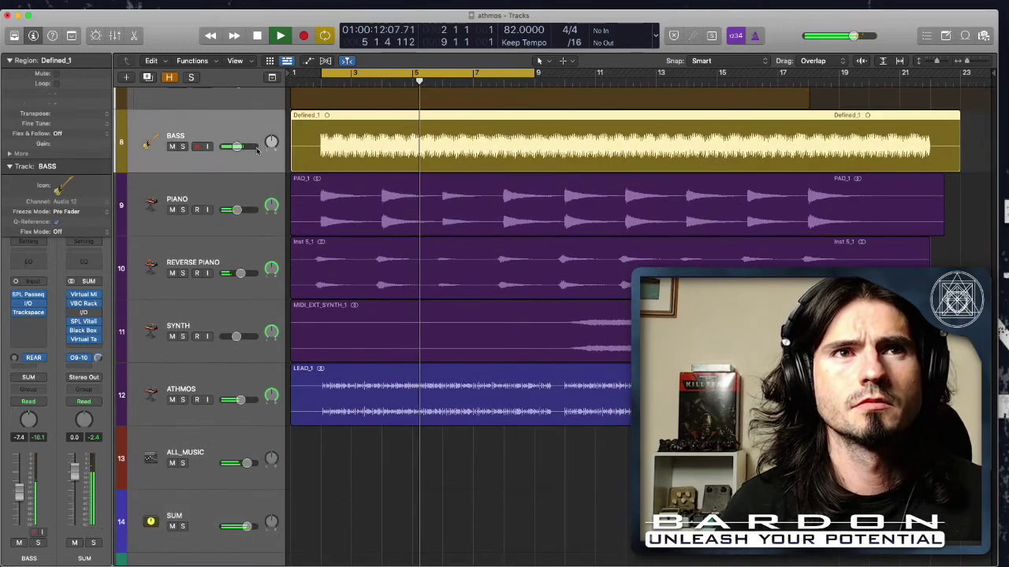
key(space)
scroll(419, 287, up, 4)
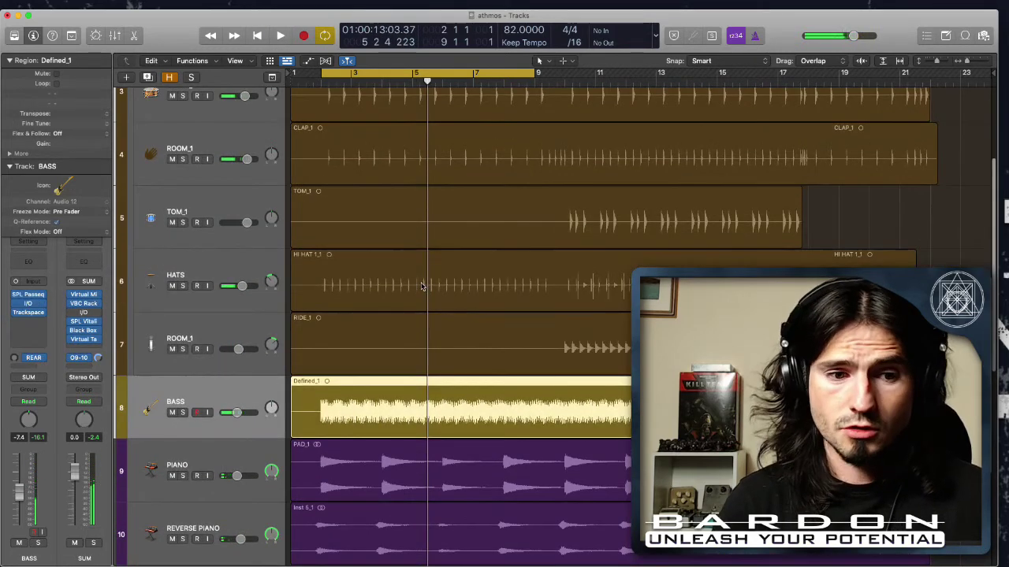
scroll(422, 286, up, 2)
scroll(424, 285, up, 1)
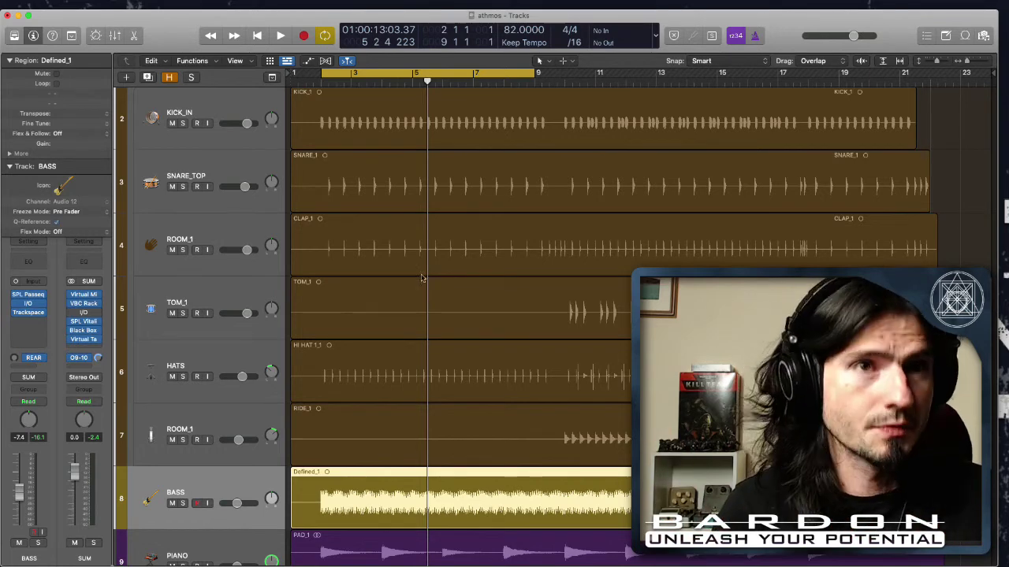
Raise the PLATE send level on the HATS track and fine-tune it while the full mix loop plays
scroll(420, 277, down, 3)
scroll(425, 280, down, 3)
scroll(430, 282, up, 3)
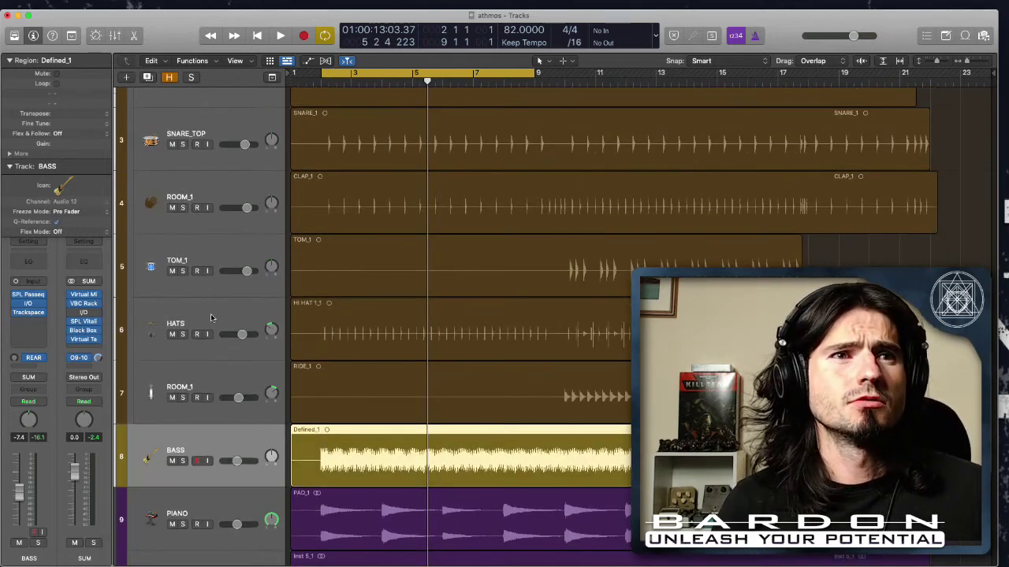
click(211, 319)
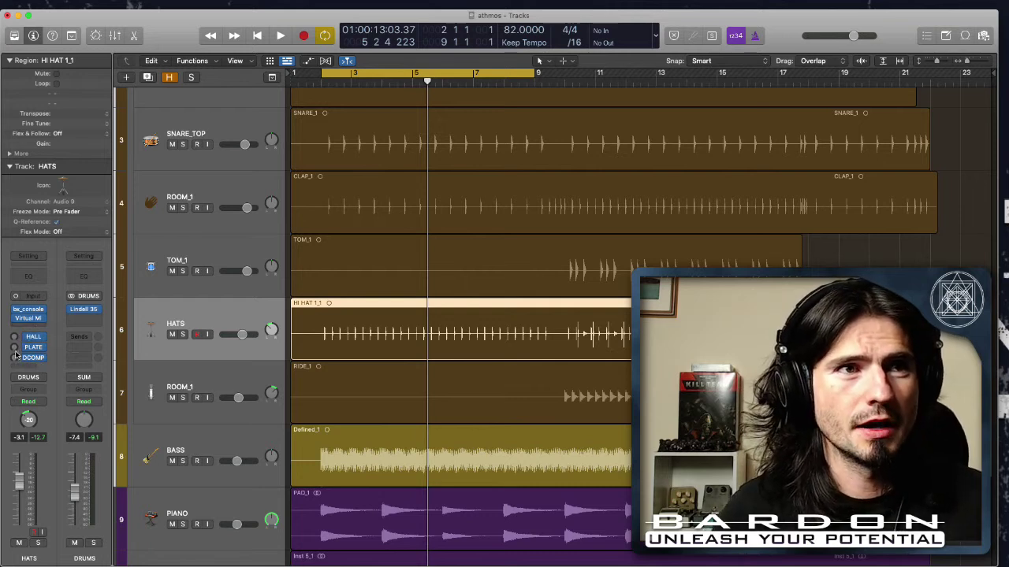
drag(14, 352, 16, 337)
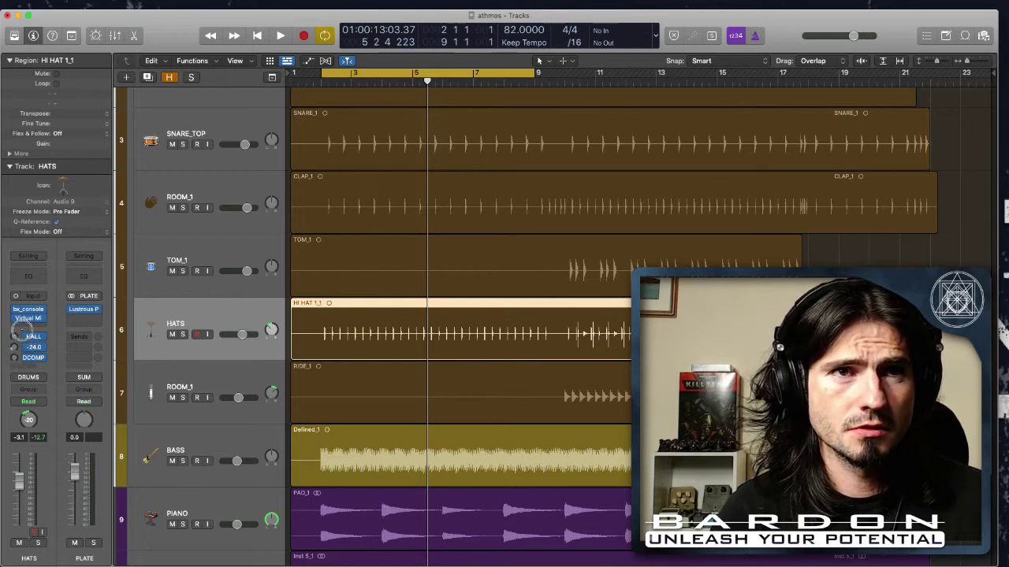
key(space)
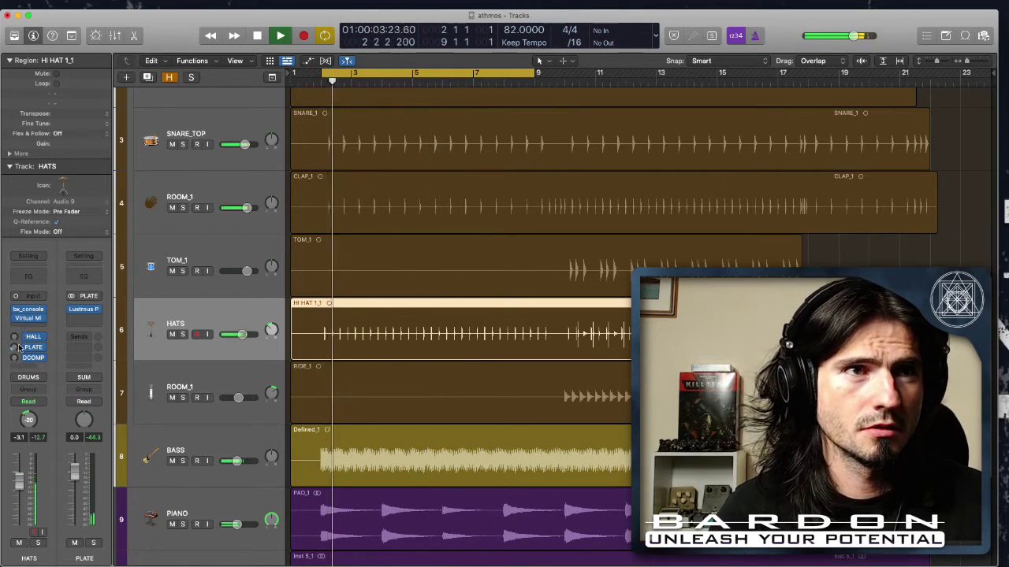
mouse_move(17, 349)
mouse_down()
mouse_move(20, 331)
mouse_move(15, 347)
mouse_up()
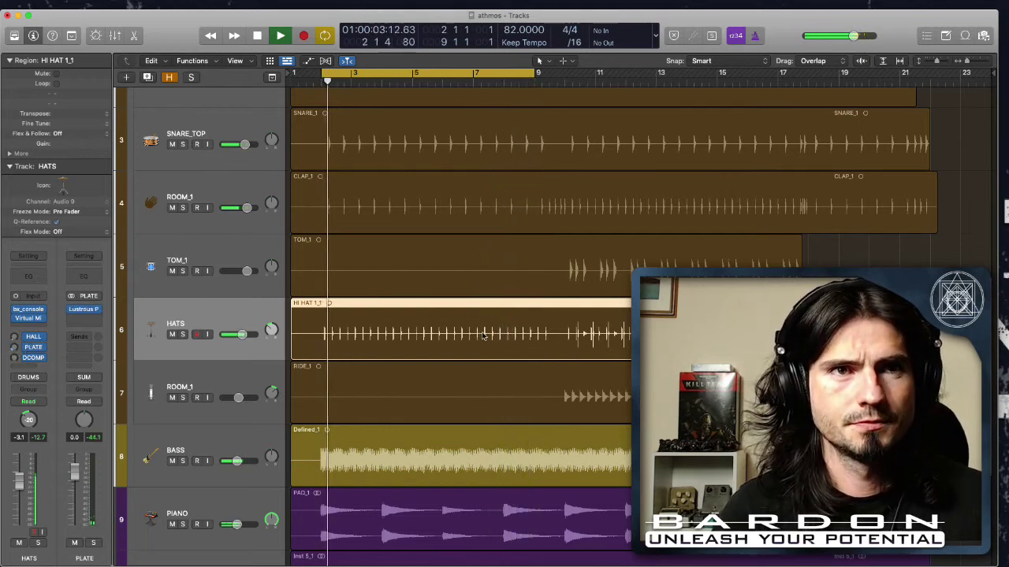
scroll(485, 335, down, 4)
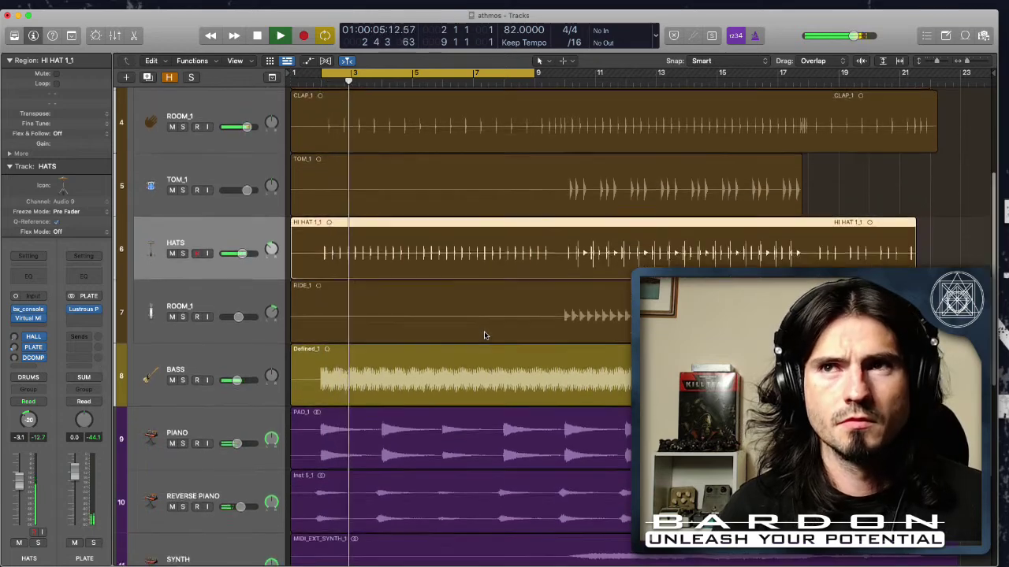
scroll(485, 335, down, 1)
key(space)
Enlarge the view of the piano tracks and solo REVERSE PIANO
scroll(484, 336, down, 4)
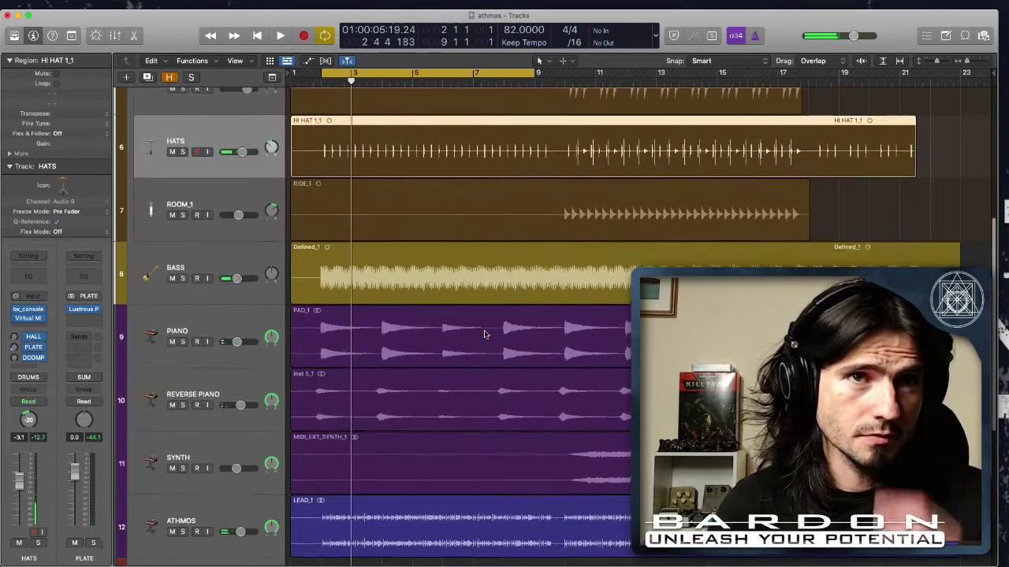
click(237, 318)
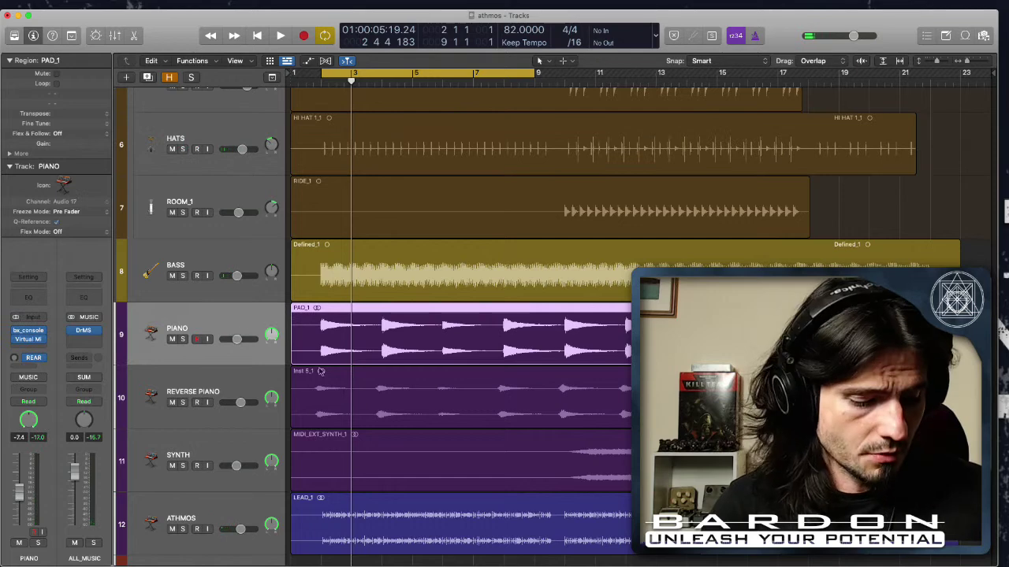
drag(531, 462, 392, 367)
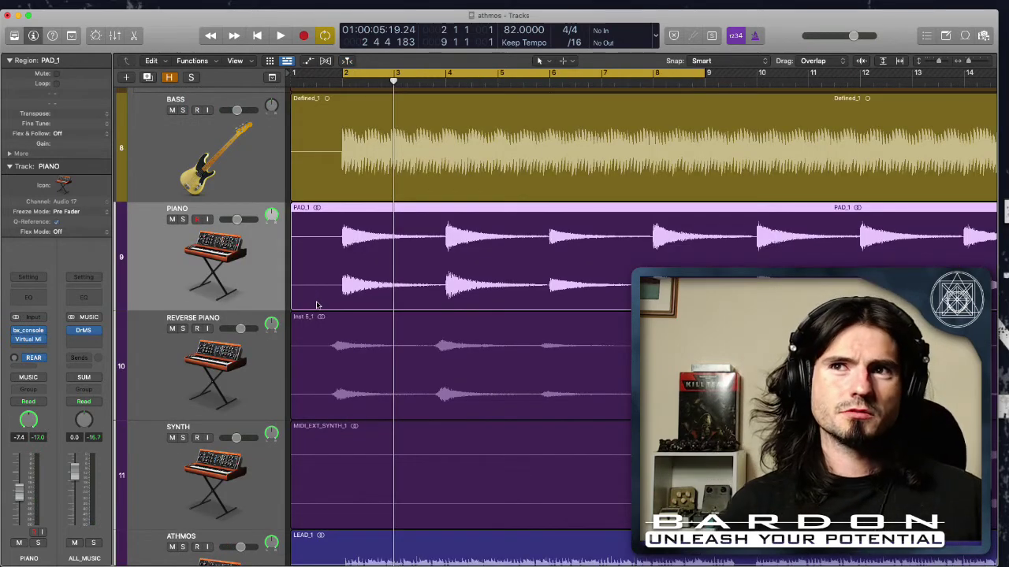
scroll(318, 305, up, 2)
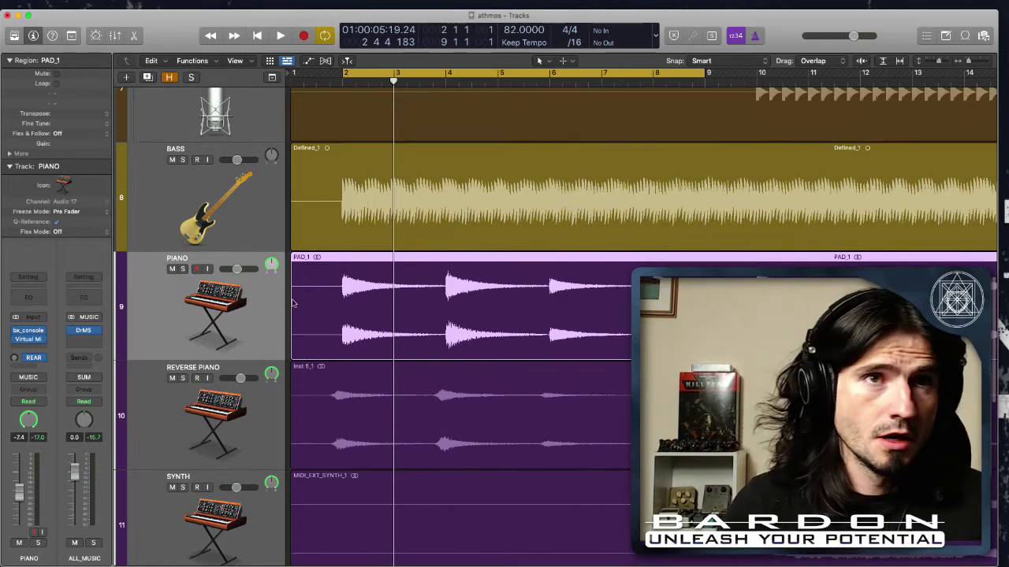
click(203, 420)
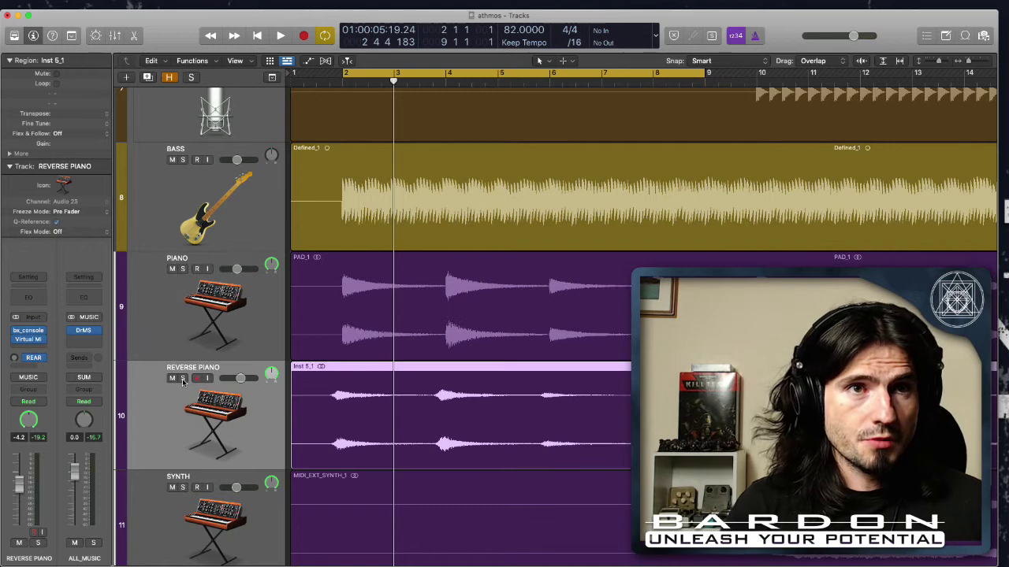
click(182, 379)
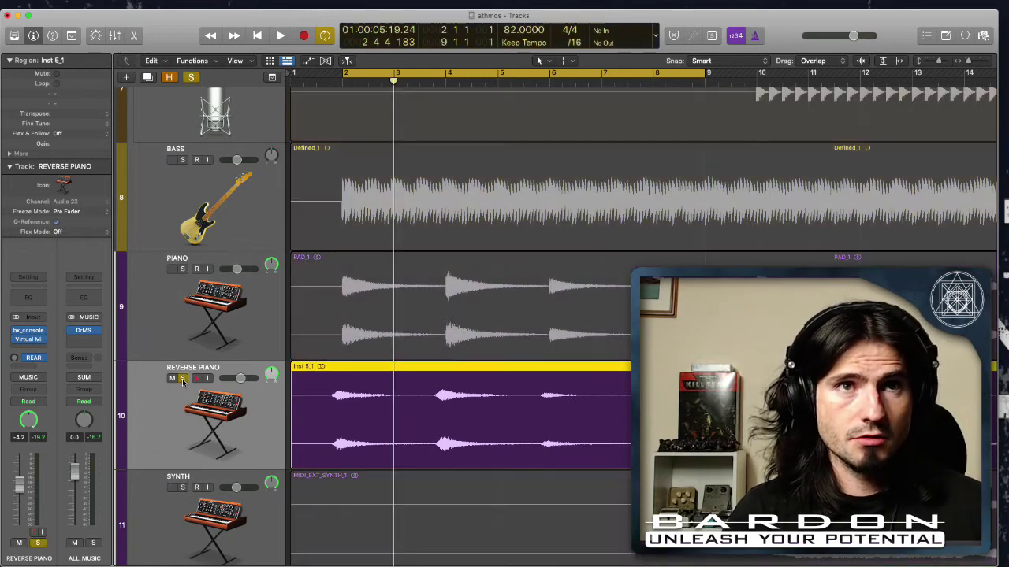
Extend the cycle range to start at 1 4 1 1 and play the soloed REVERSE PIANO
key(space)
drag(345, 73, 333, 76)
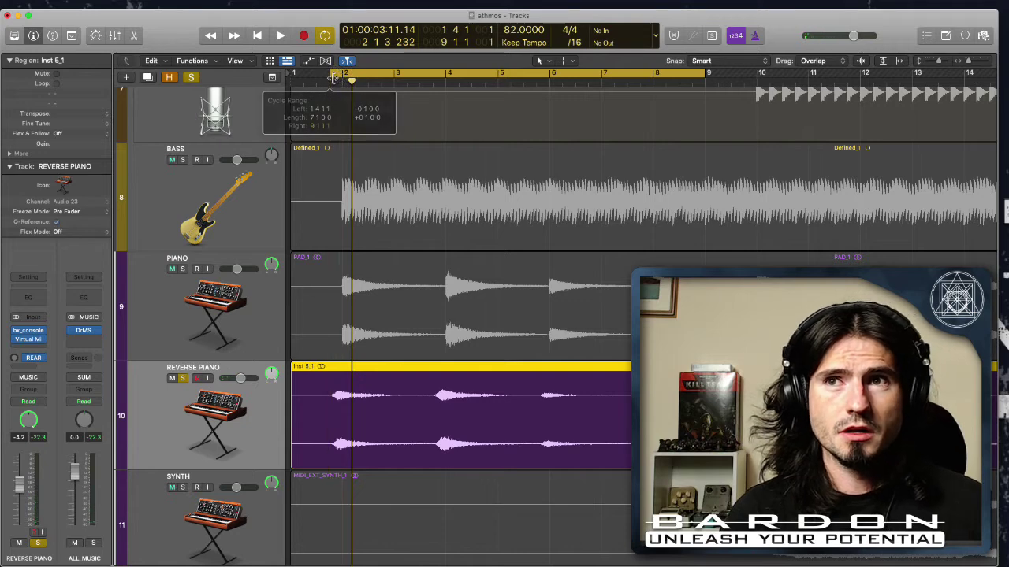
key(space)
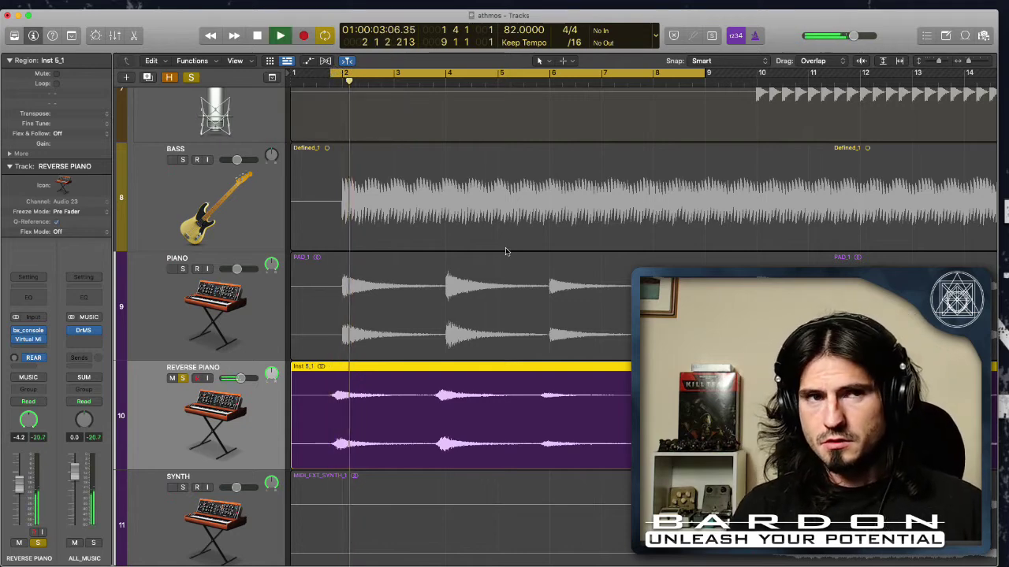
key(space)
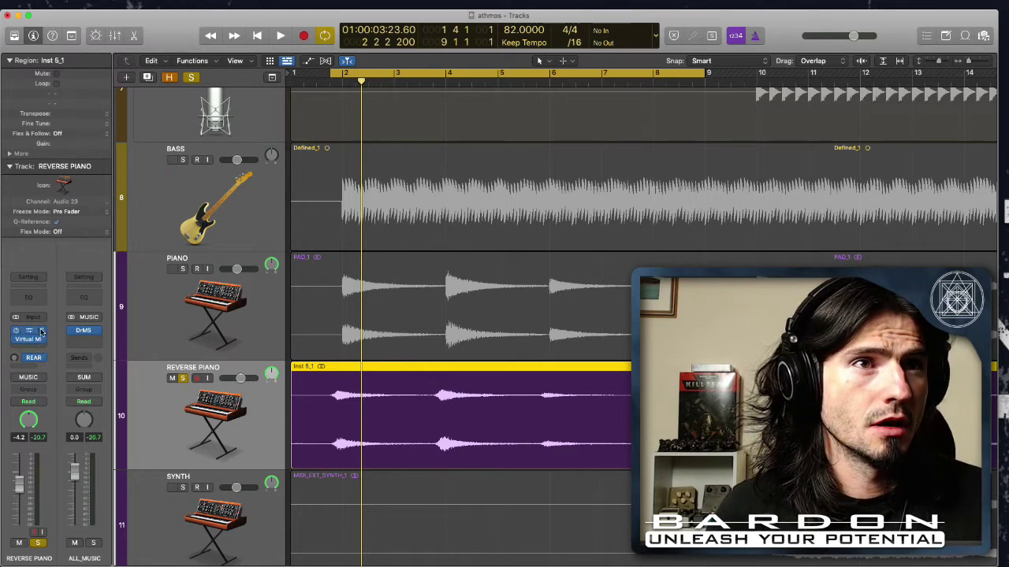
Set the FG-S filter in REVERSE PIANO's Virtual Mix Rack to about 126 Hz while auditioning, and close the plug-in
click(30, 334)
drag(509, 198, 445, 85)
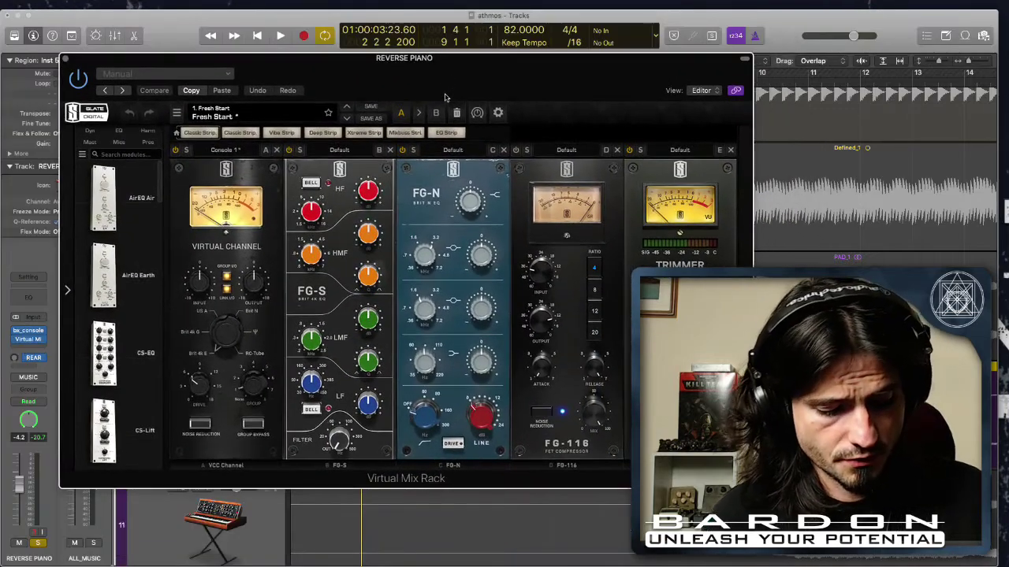
drag(337, 435, 345, 380)
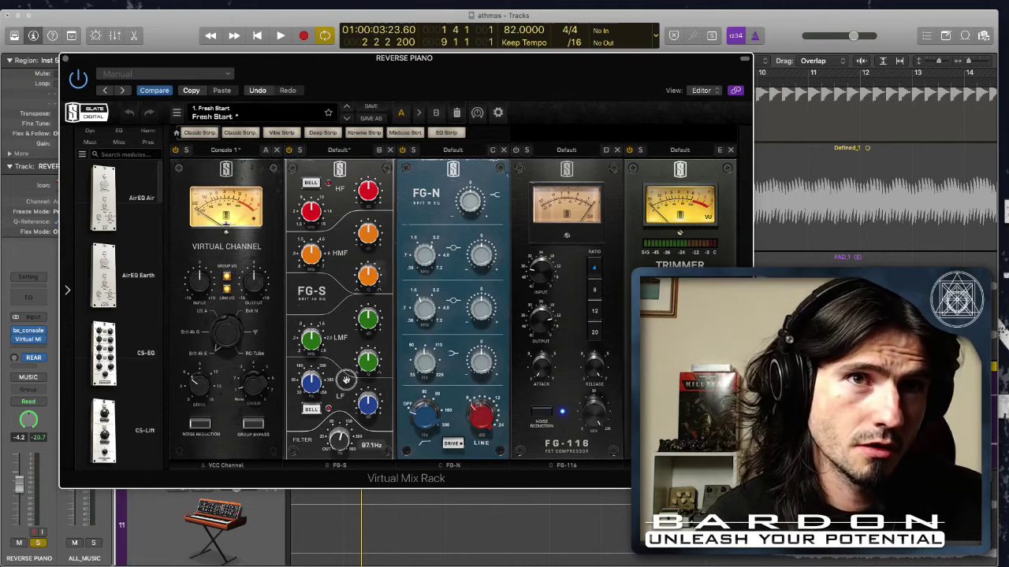
key(space)
drag(340, 446, 342, 437)
key(space)
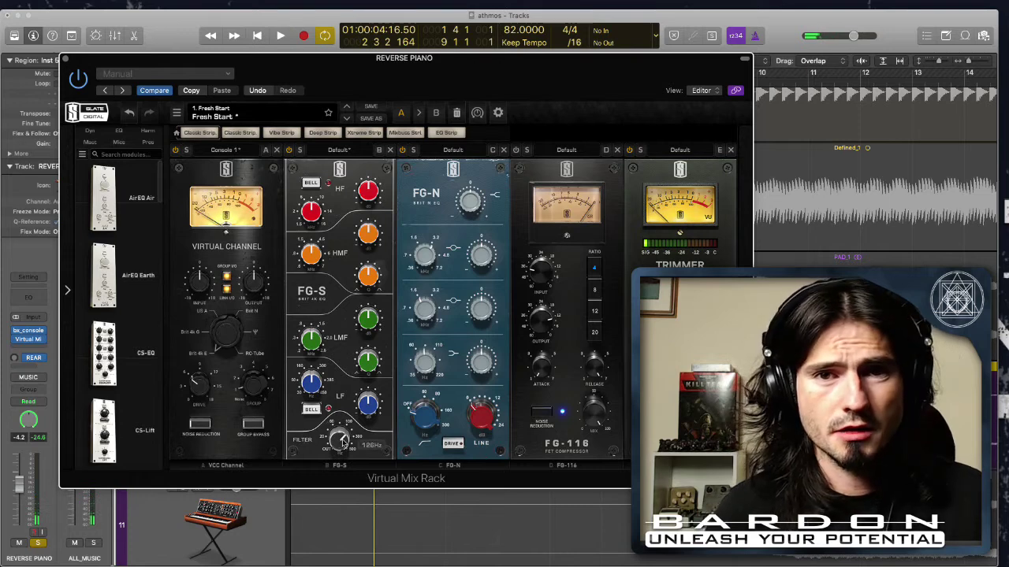
key(super+w)
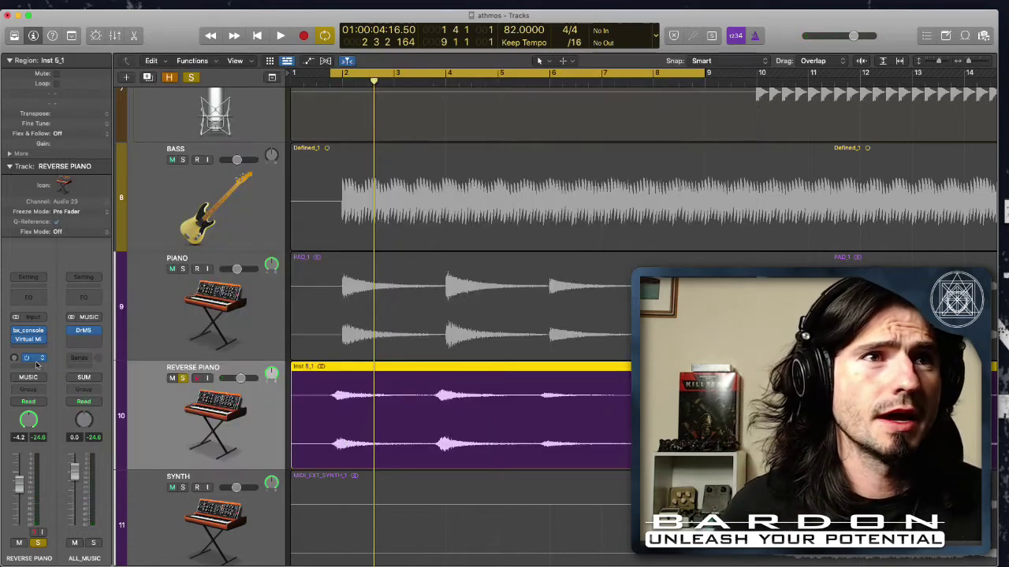
Insert the Raum reverb after Virtual Mix Rack on REVERSE PIANO and move its window clear of the channel strips
click(35, 350)
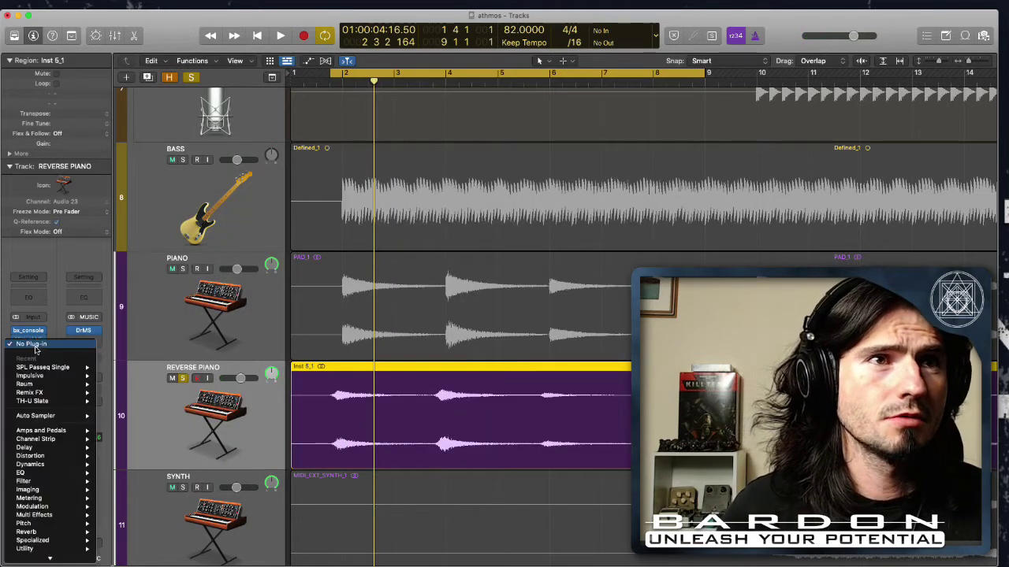
scroll(32, 487, down, 1)
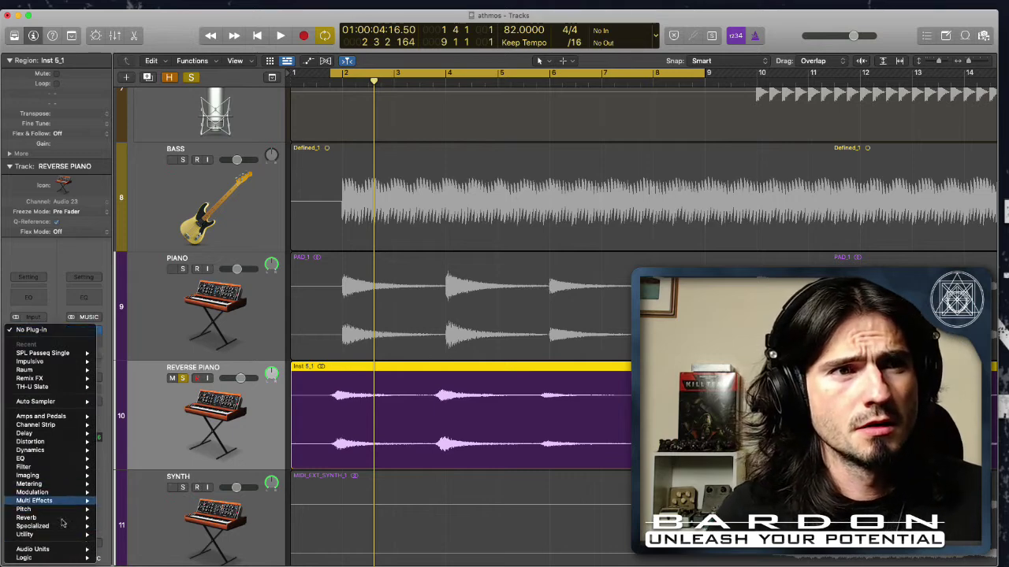
mouse_move(61, 517)
mouse_move(162, 499)
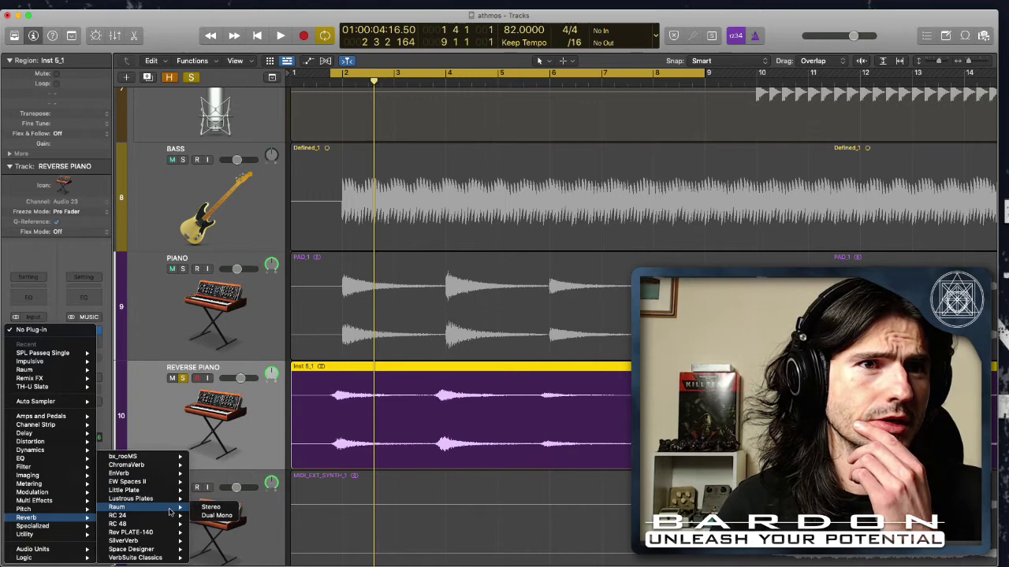
click(170, 511)
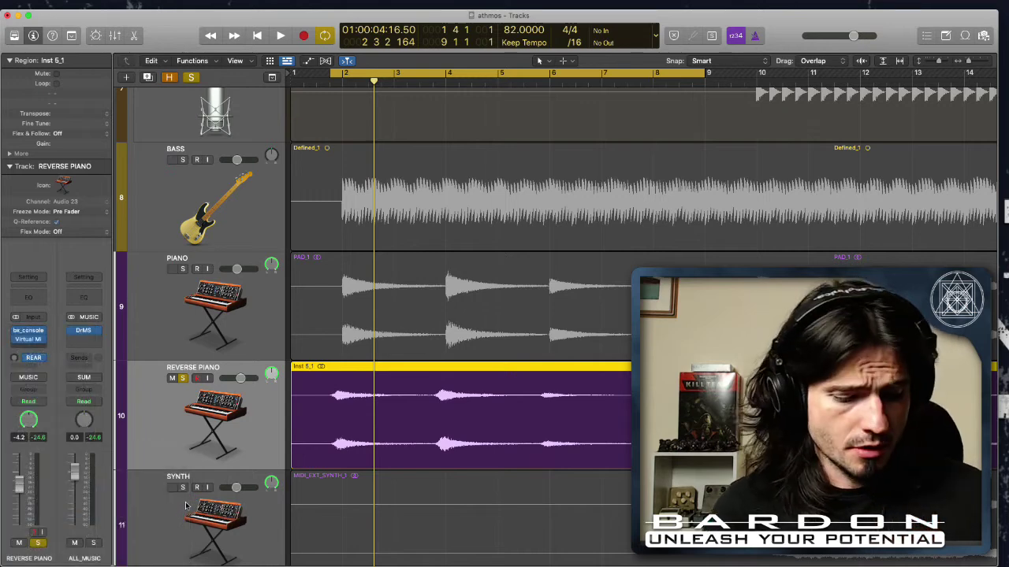
drag(237, 57, 381, 169)
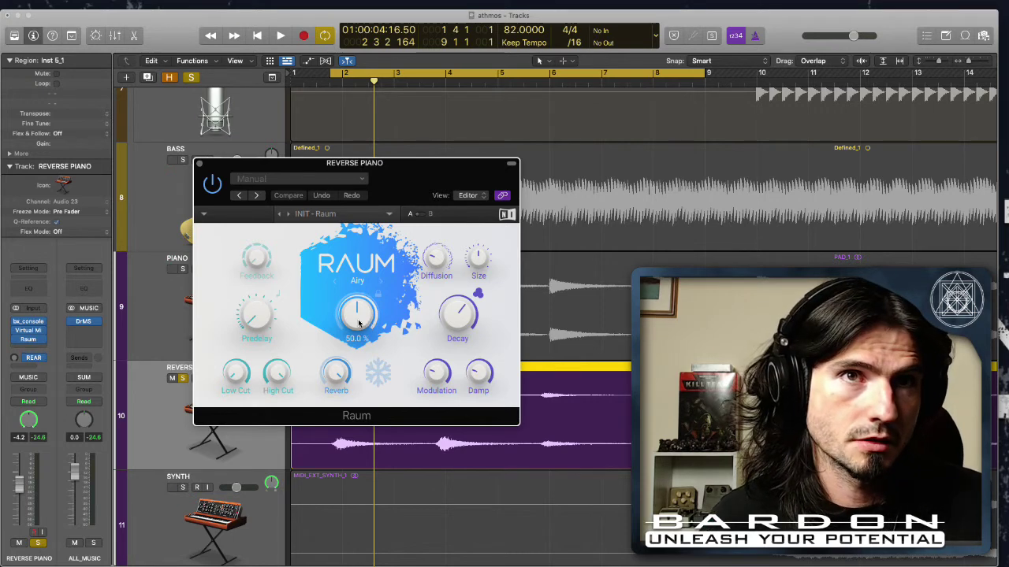
Audition Raum on the soloed REVERSE PIANO, clear the solo, and play the reverb in the full mix
key(space)
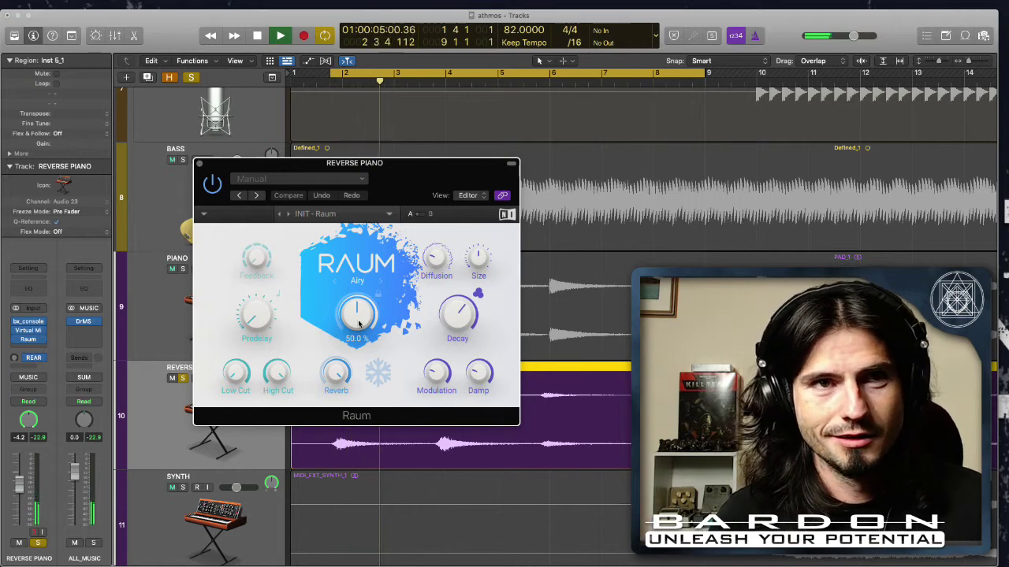
key(space)
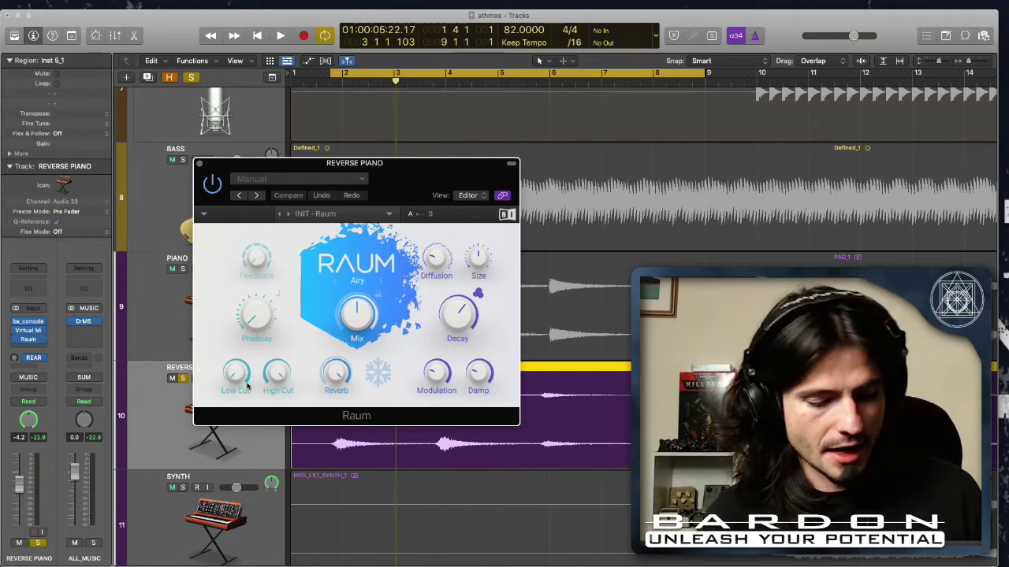
key(space)
drag(386, 174, 385, 164)
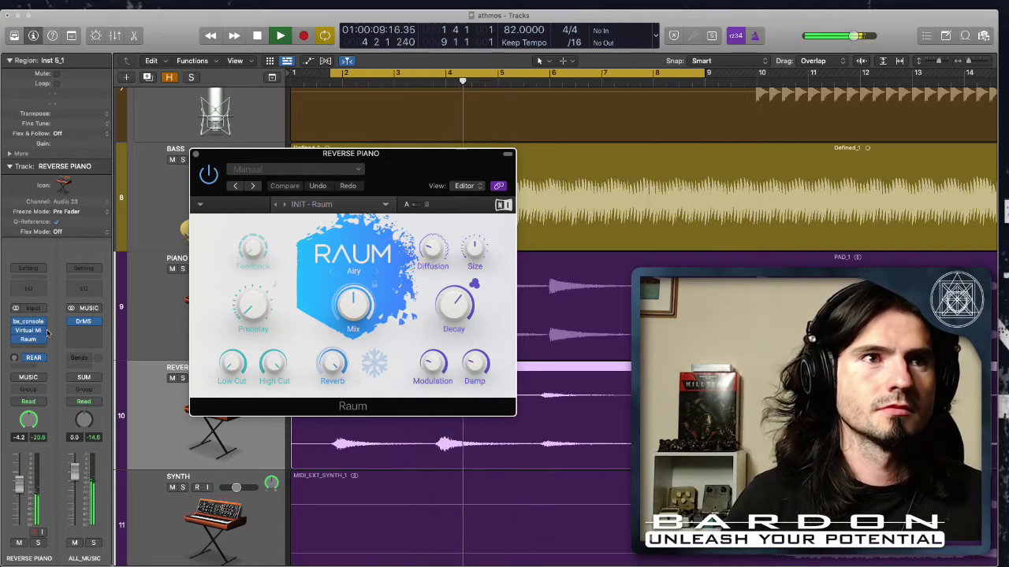
key(space)
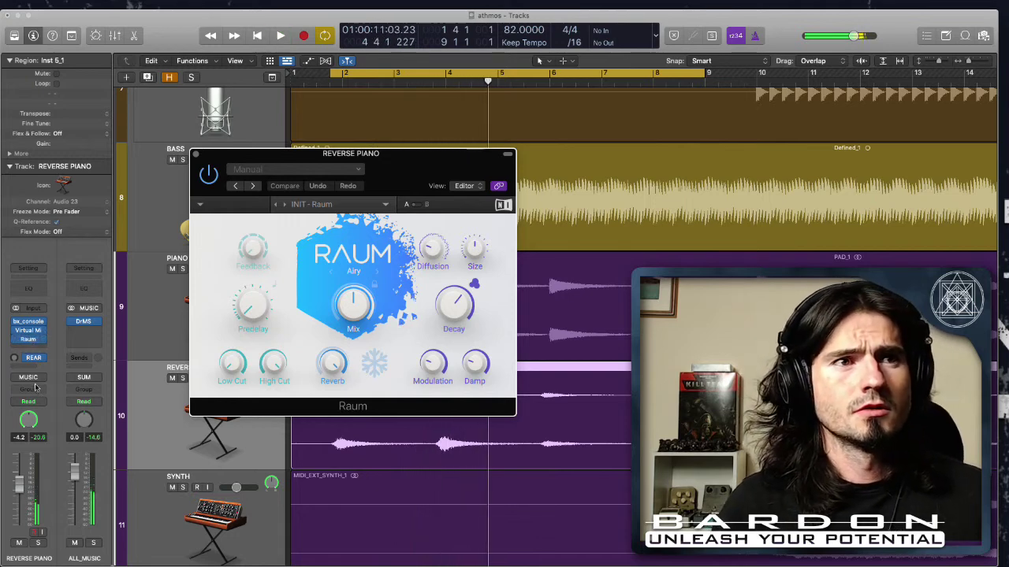
Insert the UltraChannel channel strip plug-in after Raum on REVERSE PIANO
click(43, 341)
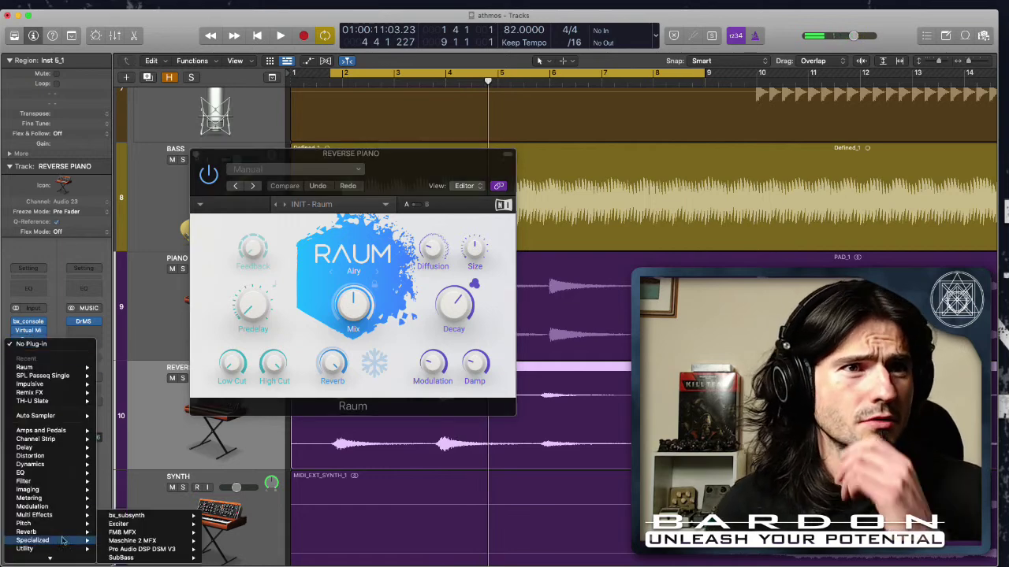
mouse_move(60, 445)
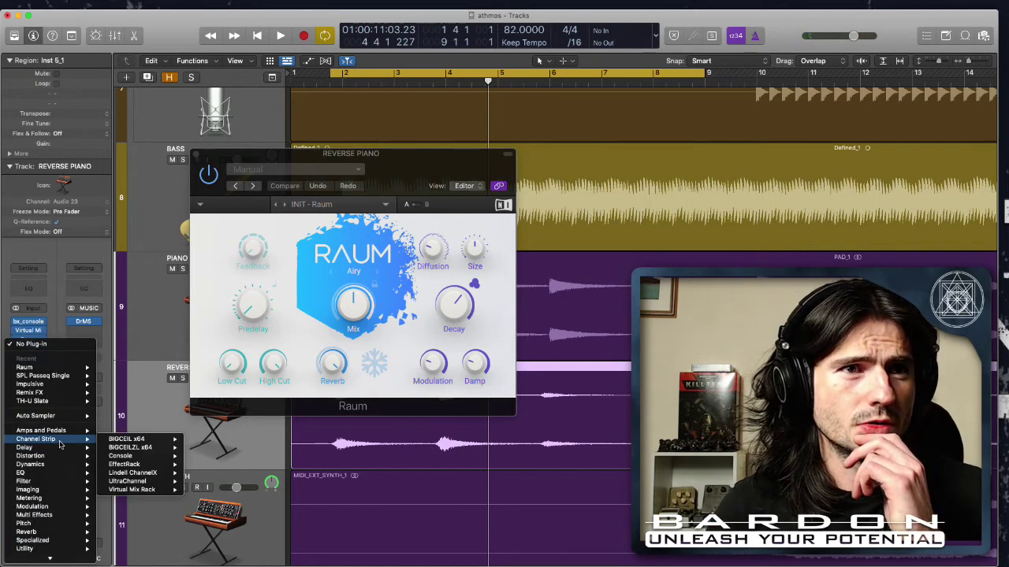
mouse_move(138, 484)
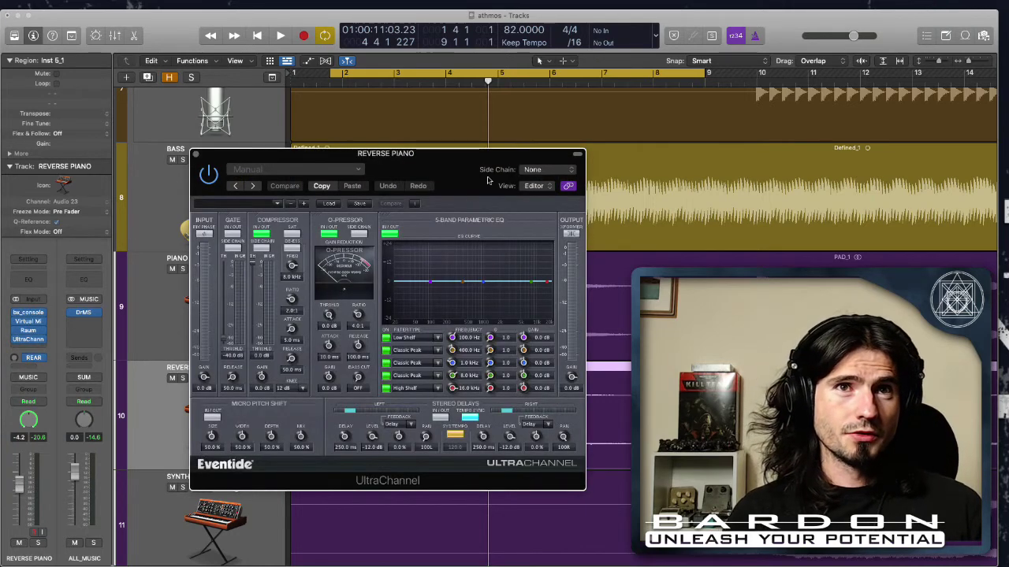
Set UltraChannel's O-Pressor on REVERSE PIANO to about -30.9 dB threshold, 4.3 dB gain and 123.5 ms release while auditioning
drag(454, 161, 452, 91)
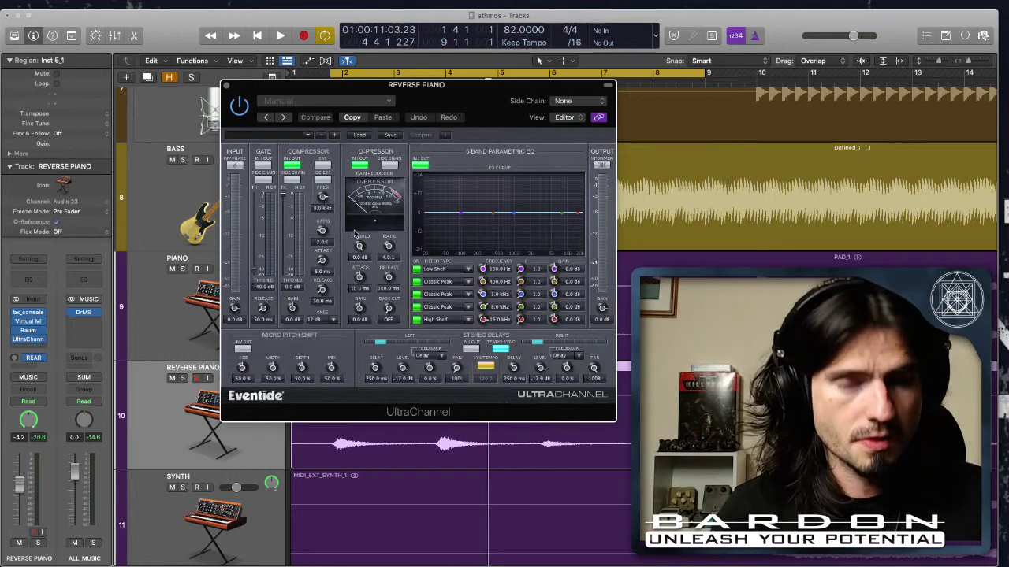
drag(359, 246, 364, 272)
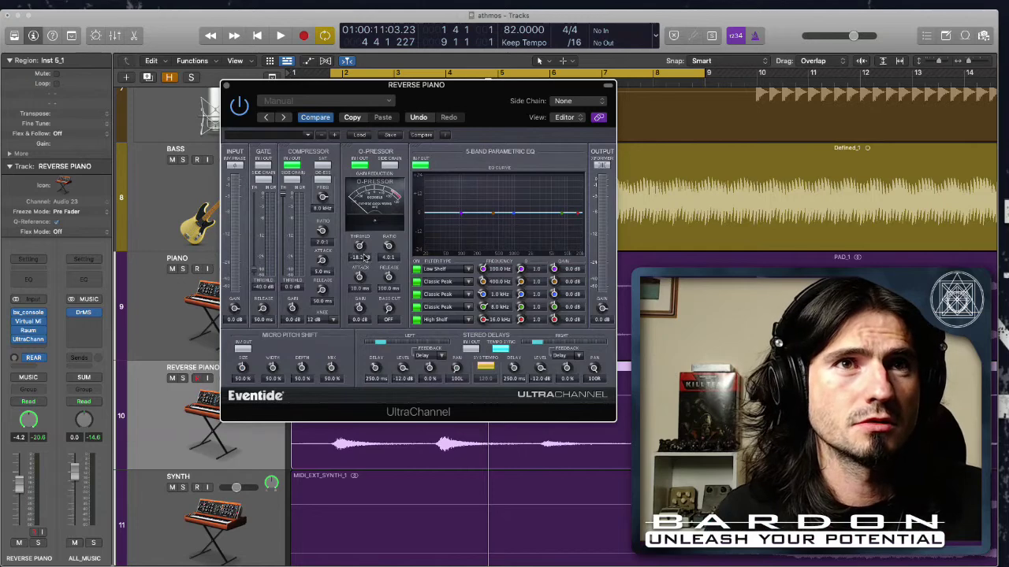
key(space)
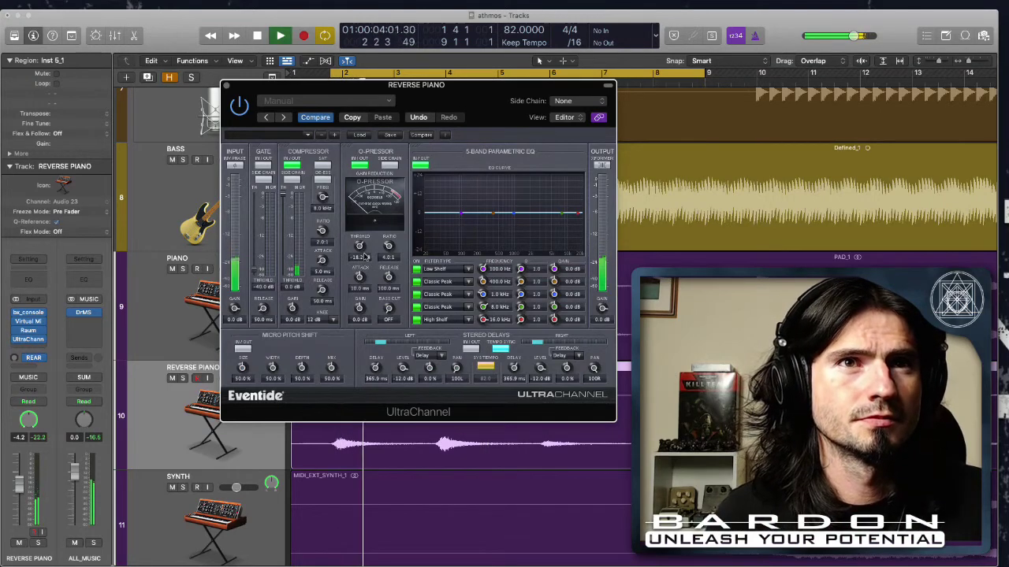
drag(360, 247, 365, 283)
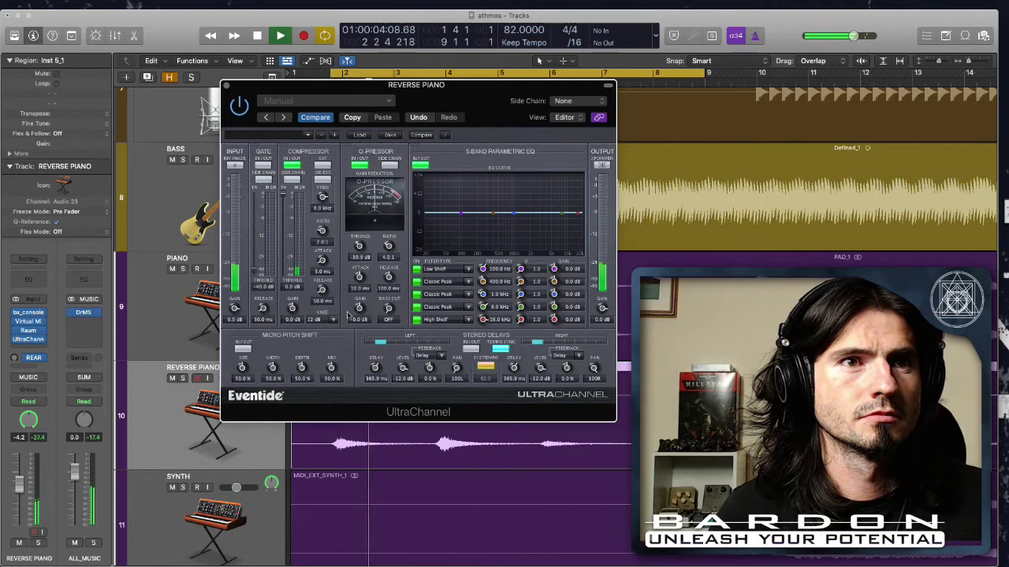
drag(388, 279, 359, 305)
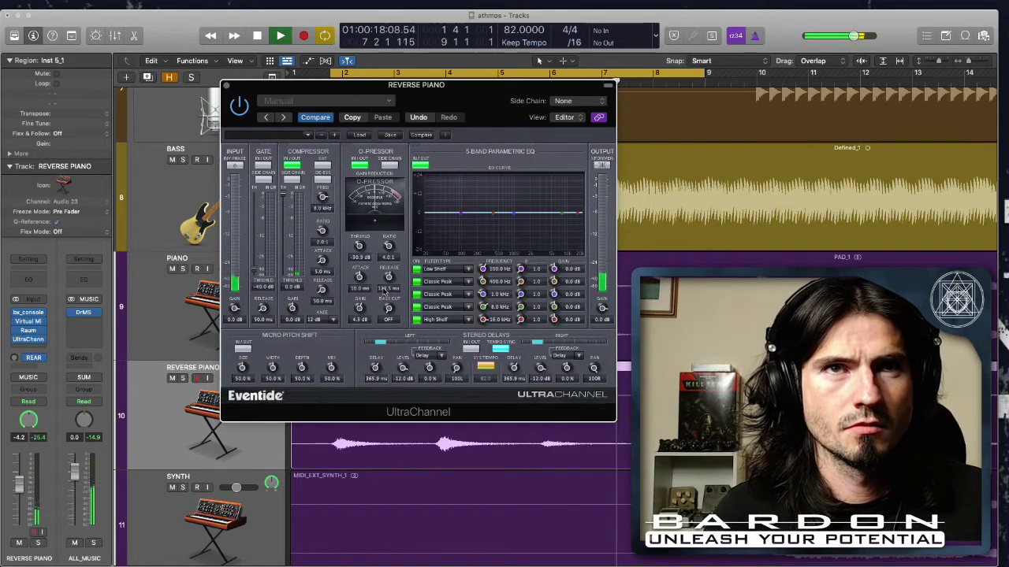
key(space)
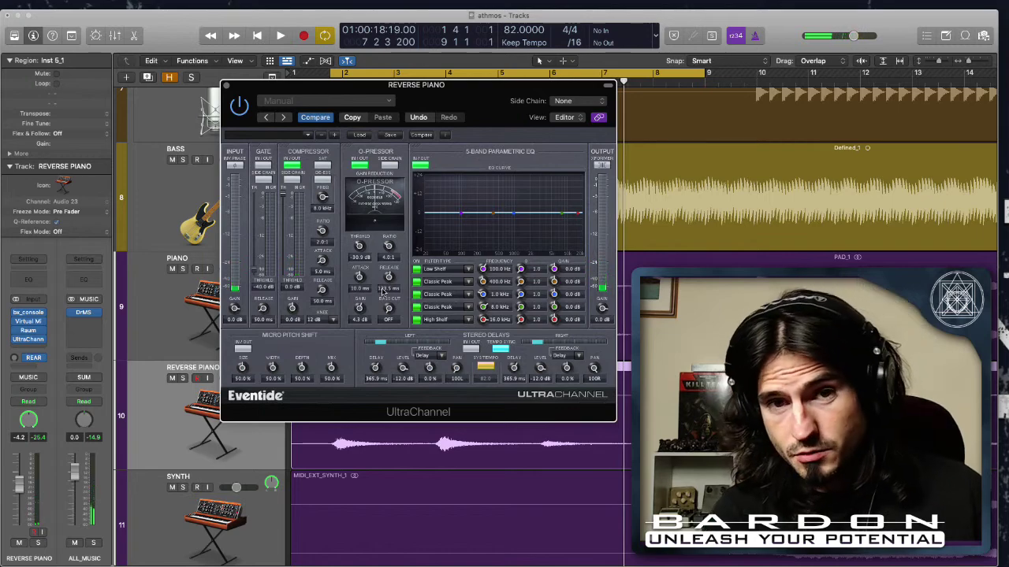
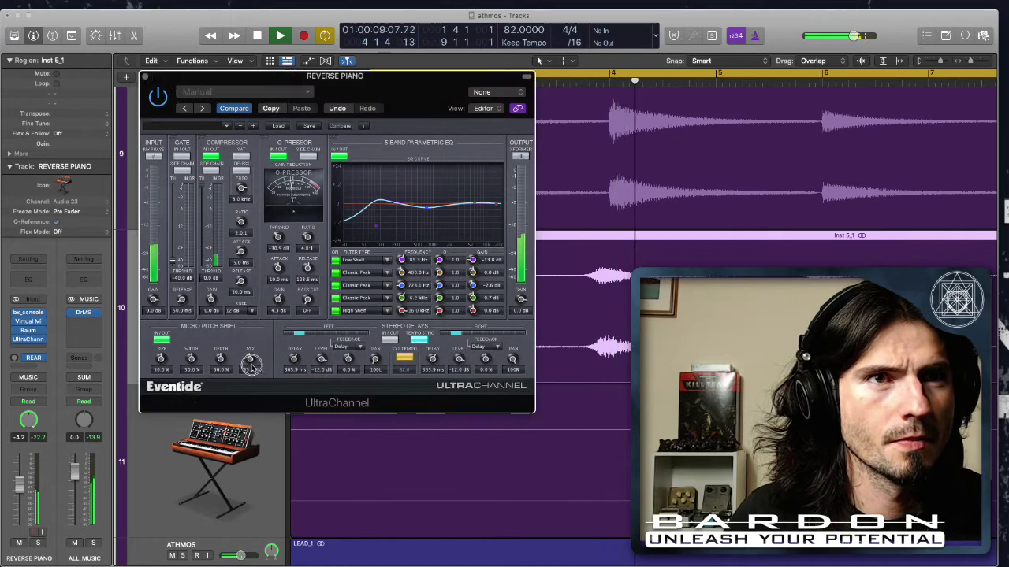
Adjust the Micro Pitch Shift width to about 66% and reduce its depth on REVERSE PIANO, close UltraChannel and stop playback
drag(192, 361, 222, 382)
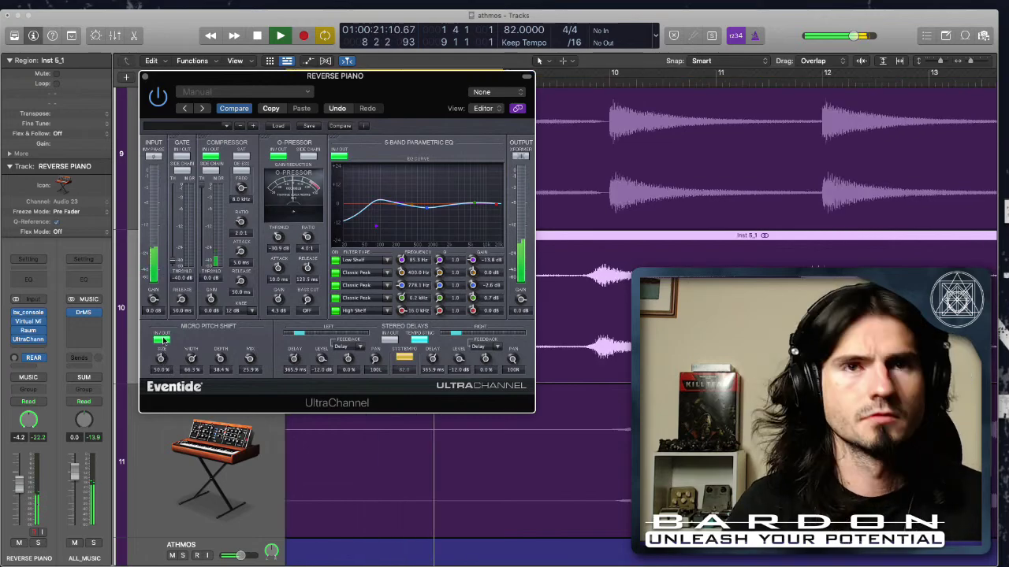
key(super+w)
scroll(512, 362, up, 5)
key(space)
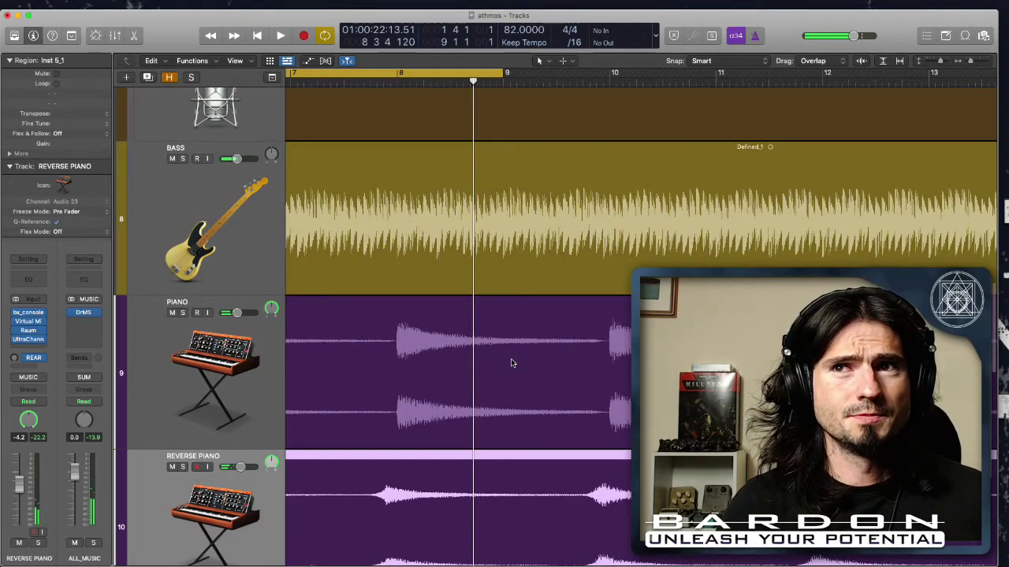
Open Virtual Mix Rack on the PIANO track and set the FG-N high-pass filter to about 78.6 Hz
scroll(511, 362, left, 10)
click(308, 384)
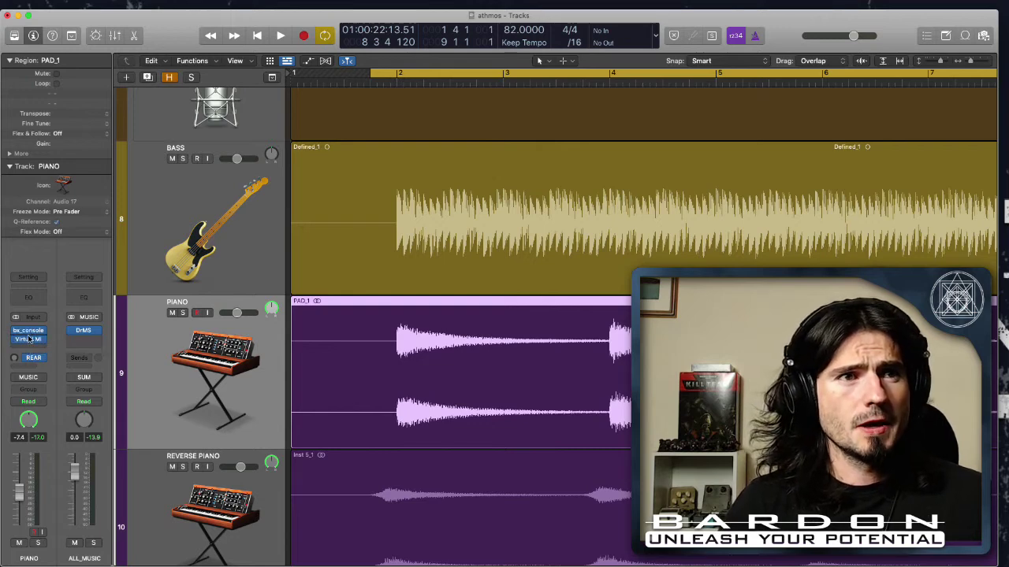
click(29, 331)
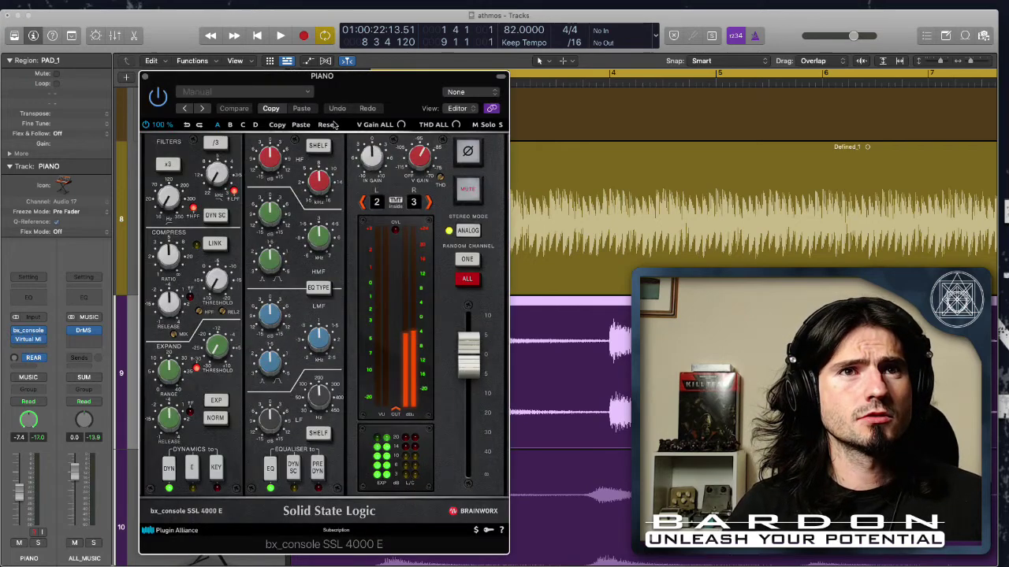
click(28, 341)
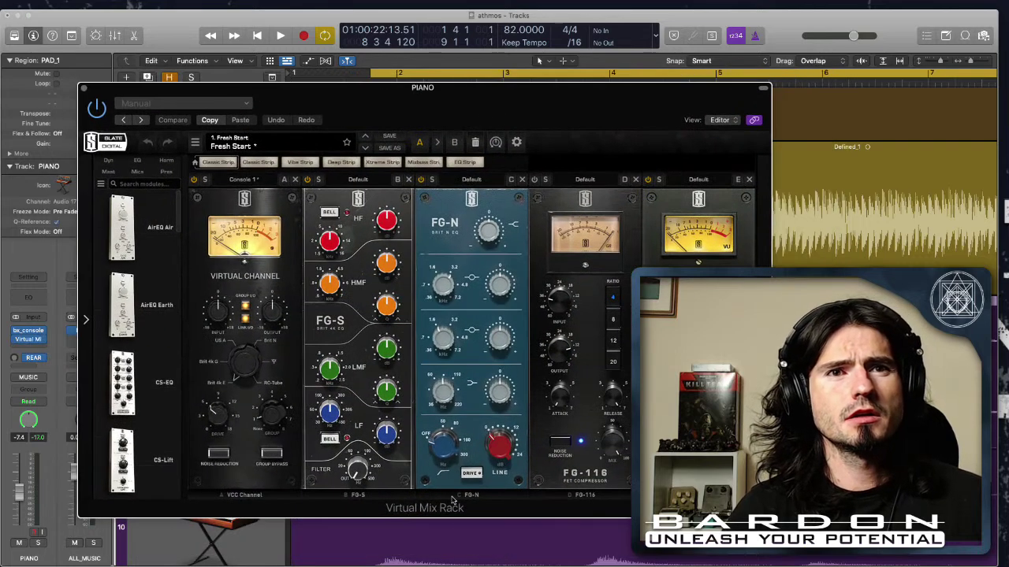
drag(443, 433, 454, 386)
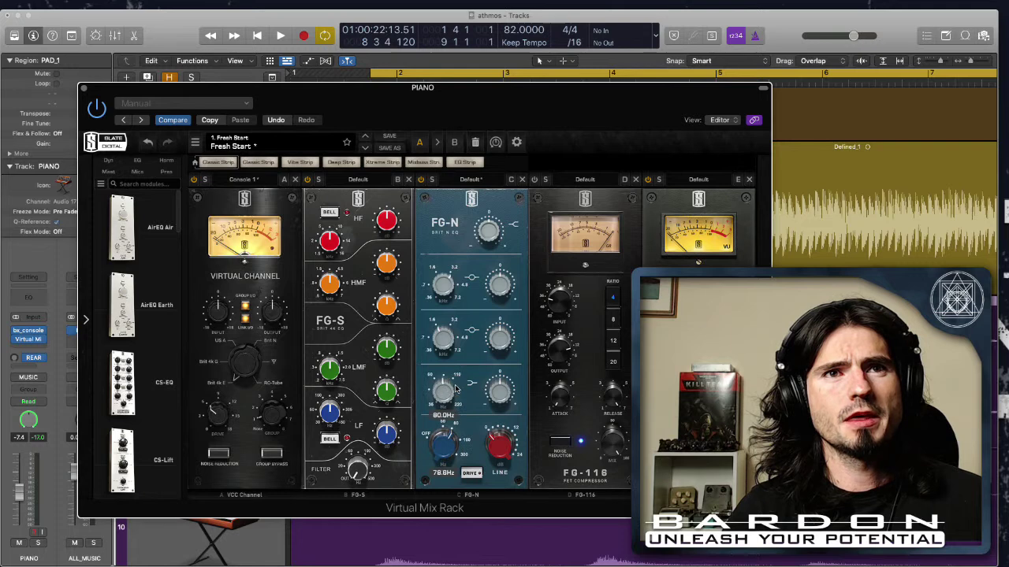
drag(443, 452, 445, 450)
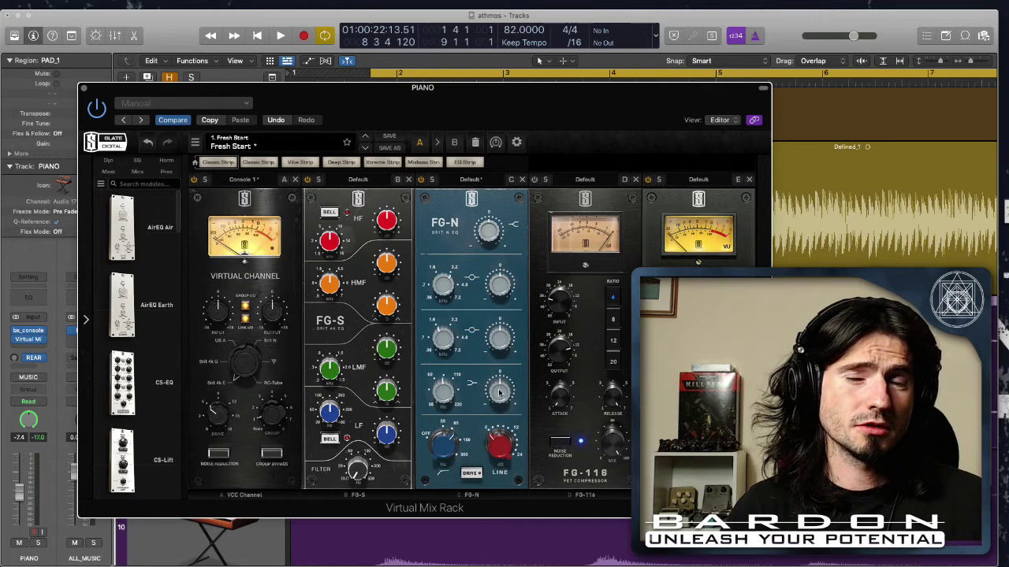
Adjust PIANO's FG-N high shelf, low band and upper-mid band while the mix plays, and close the plug-in
mouse_move(499, 393)
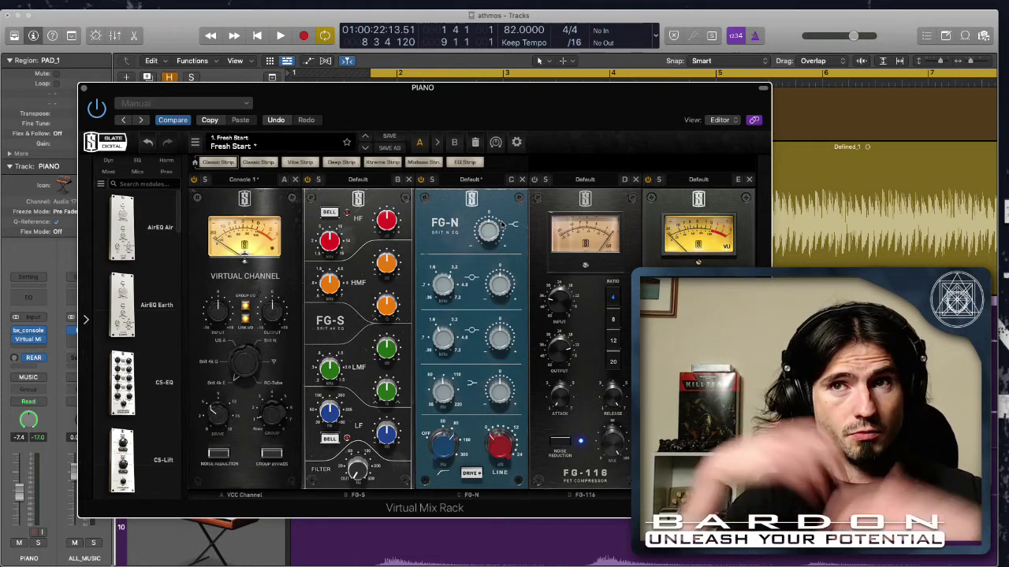
key(space)
mouse_move(490, 226)
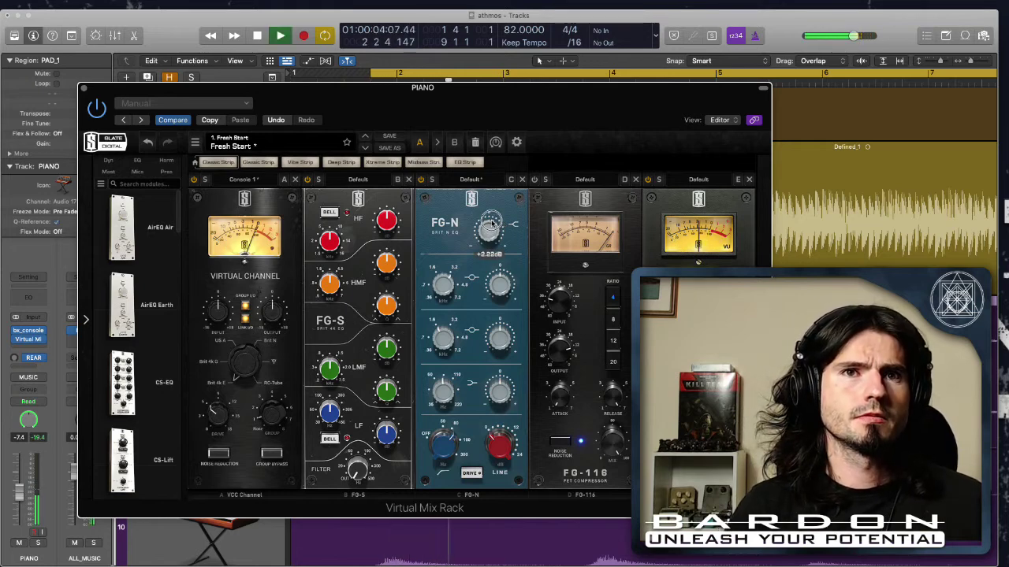
drag(499, 394, 452, 383)
mouse_move(495, 346)
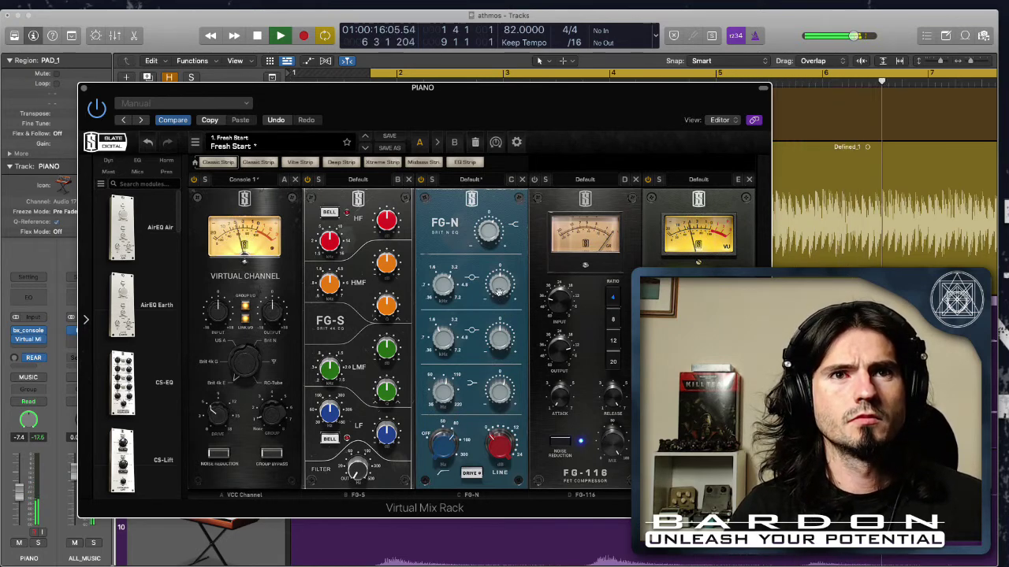
drag(443, 288, 498, 277)
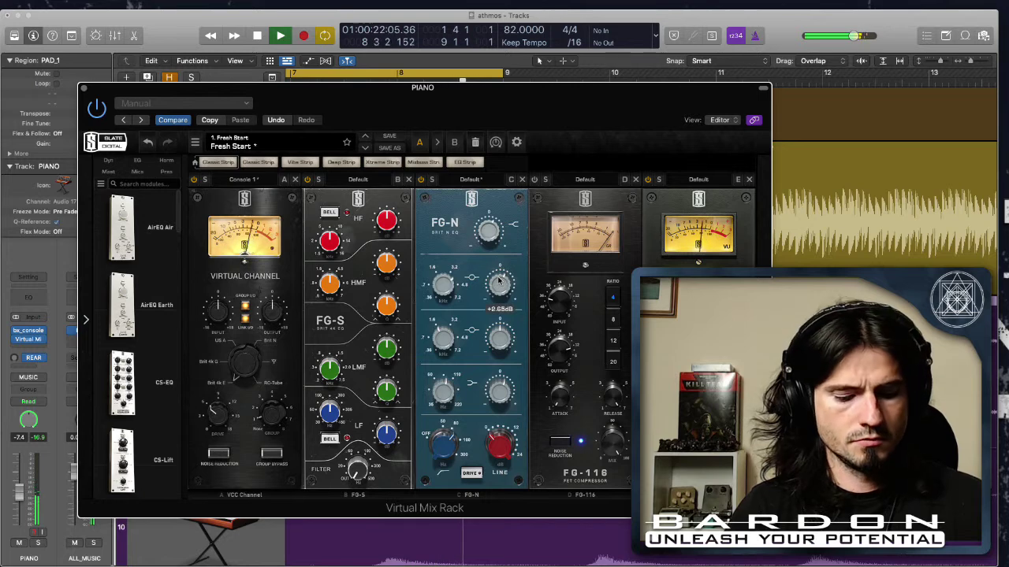
key(space)
key(super+w)
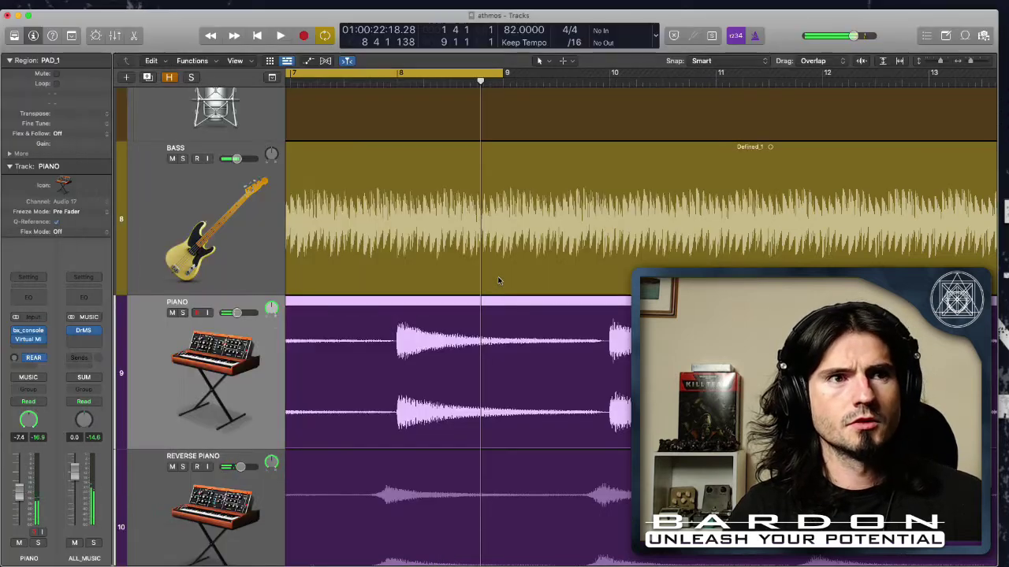
Add a send from PIANO to Bus 34 (PLATE) and raise its level to about -22 dB
click(19, 378)
mouse_move(32, 379)
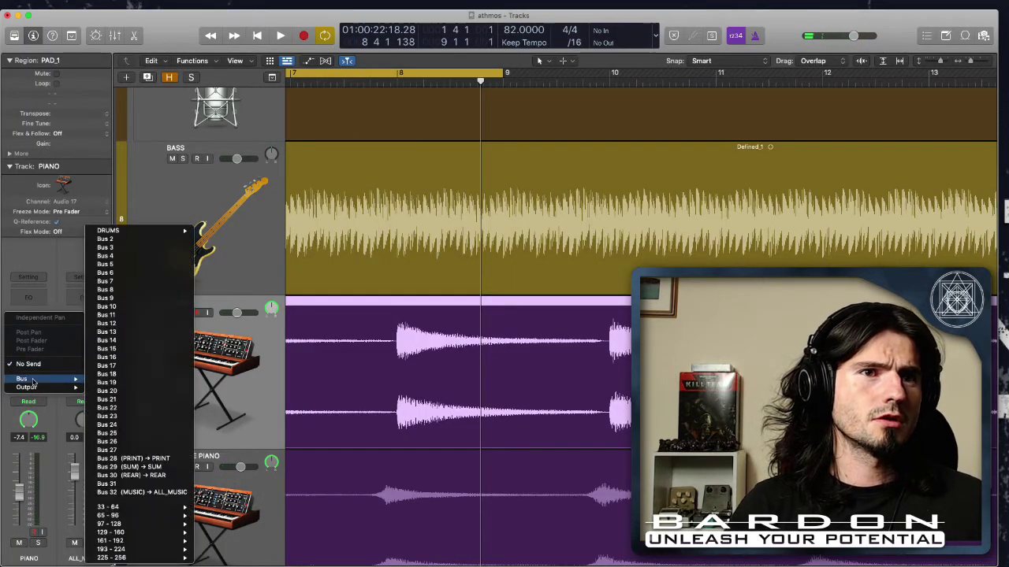
mouse_move(118, 509)
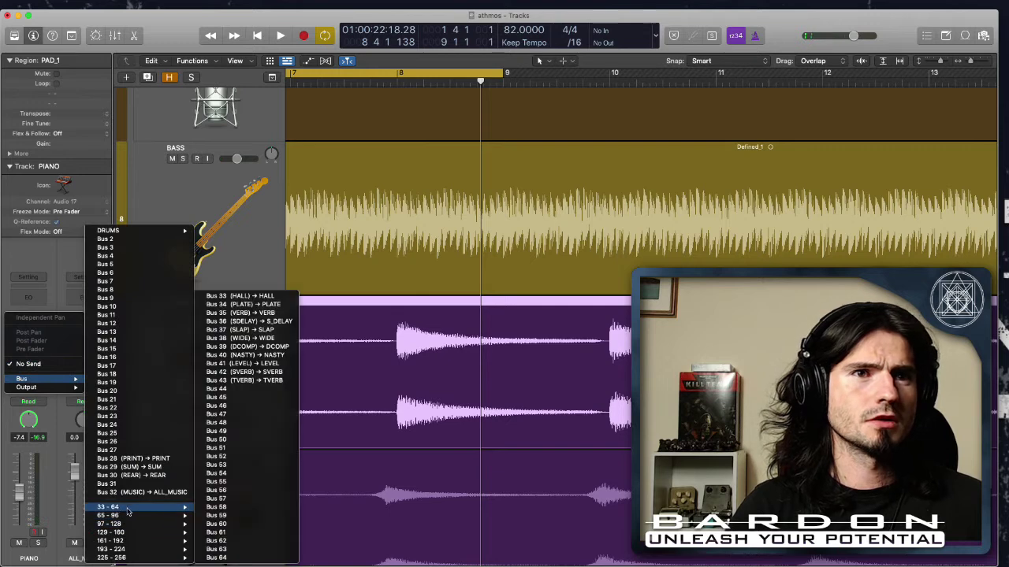
click(278, 306)
drag(43, 359, 51, 335)
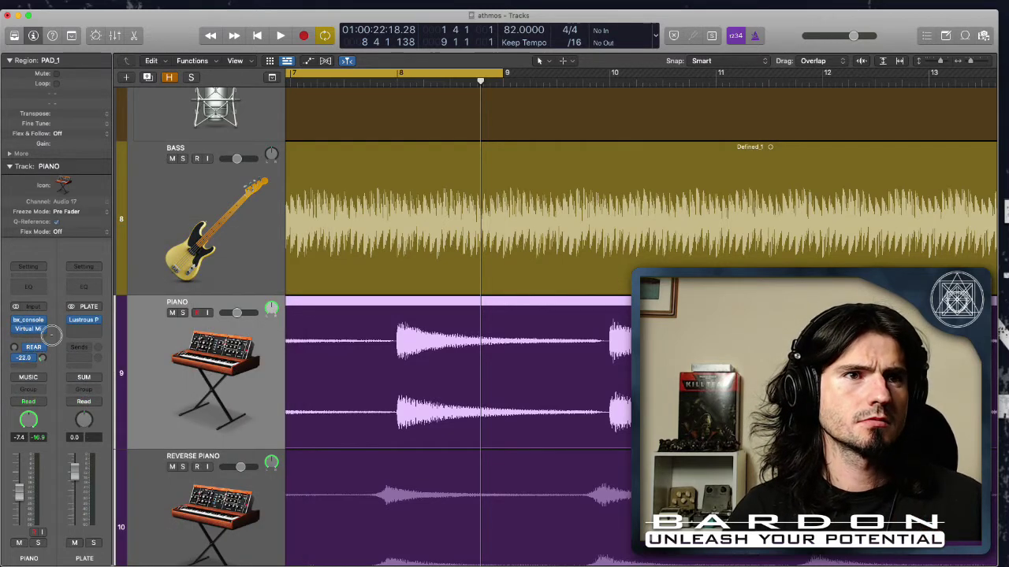
Audition PIANO's plate send in the mix, turn off cycle mode and stop playback
key(space)
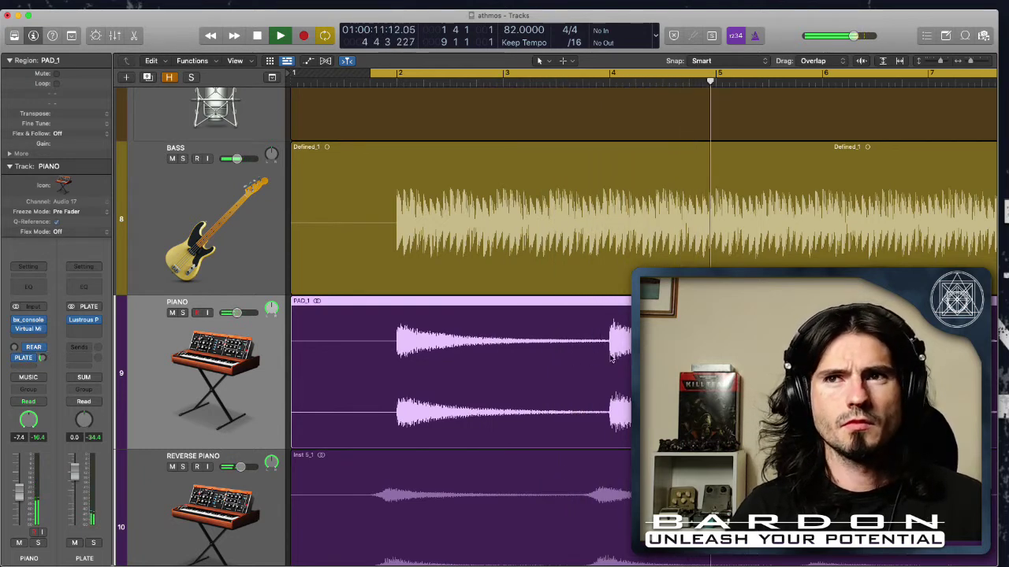
key(super+Left)
key(super+Left)
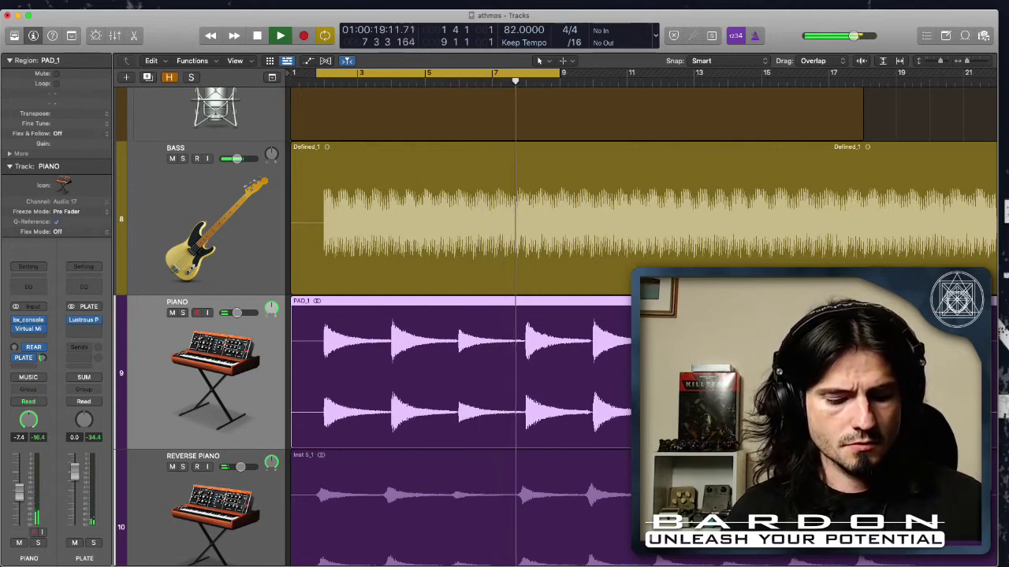
key(c)
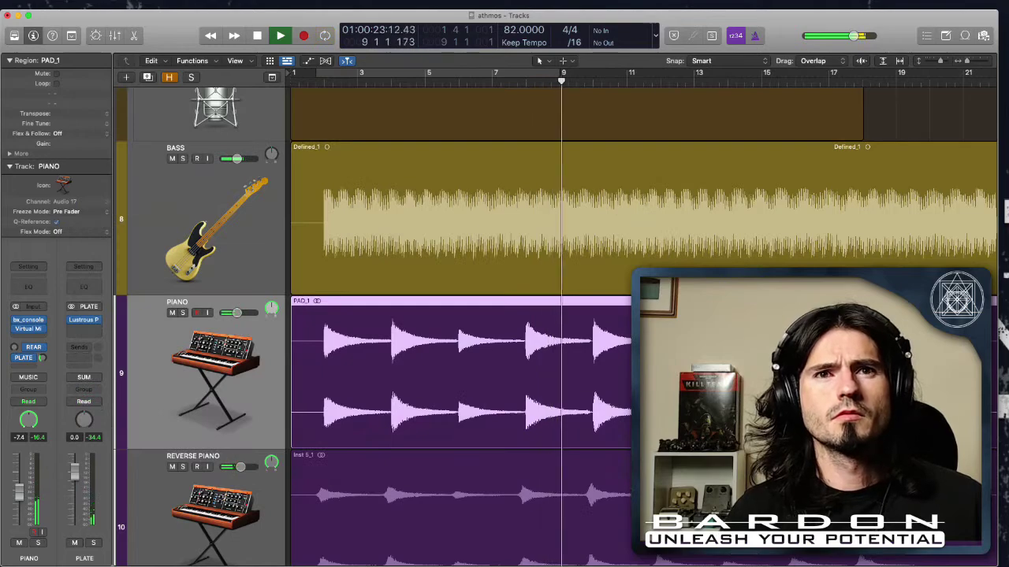
key(space)
scroll(630, 315, right, 3)
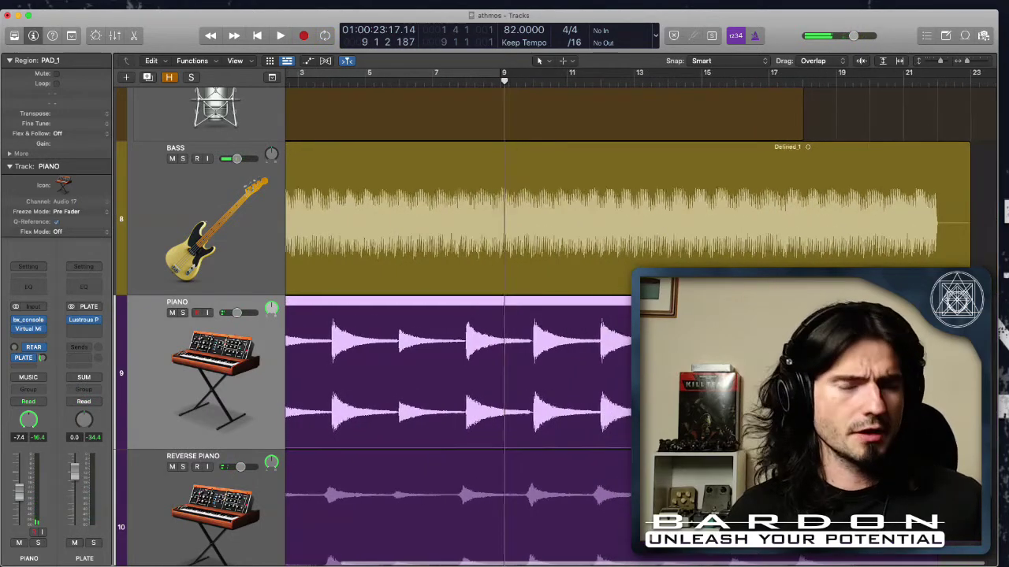
Select and solo the ATHMOS track, turn on cycle mode and start playback
scroll(631, 315, down, 5)
scroll(631, 315, down, 10)
scroll(631, 315, left, 2)
scroll(223, 341, up, 7)
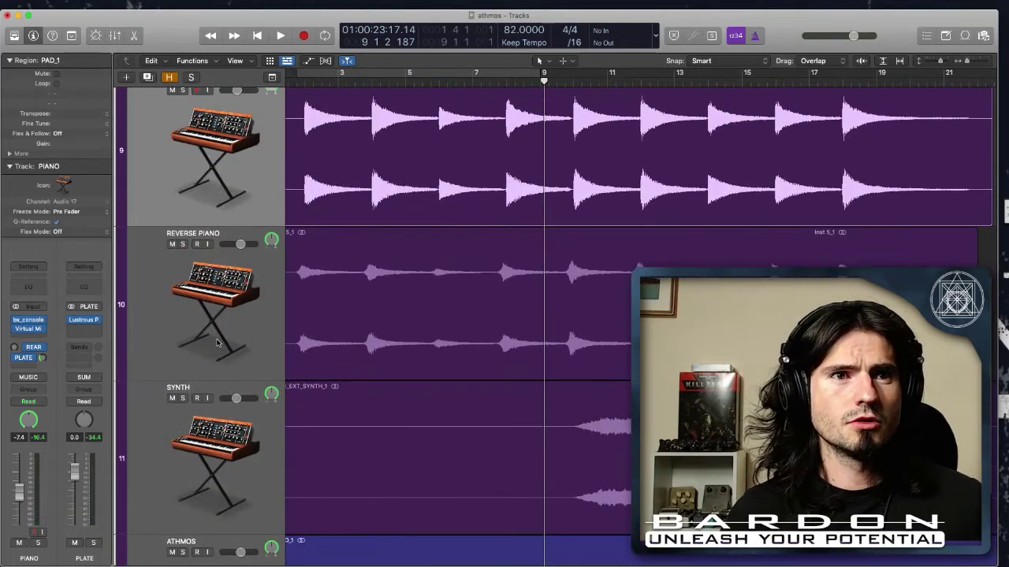
scroll(223, 340, down, 5)
scroll(223, 341, left, 1)
scroll(223, 340, down, 10)
scroll(223, 340, up, 3)
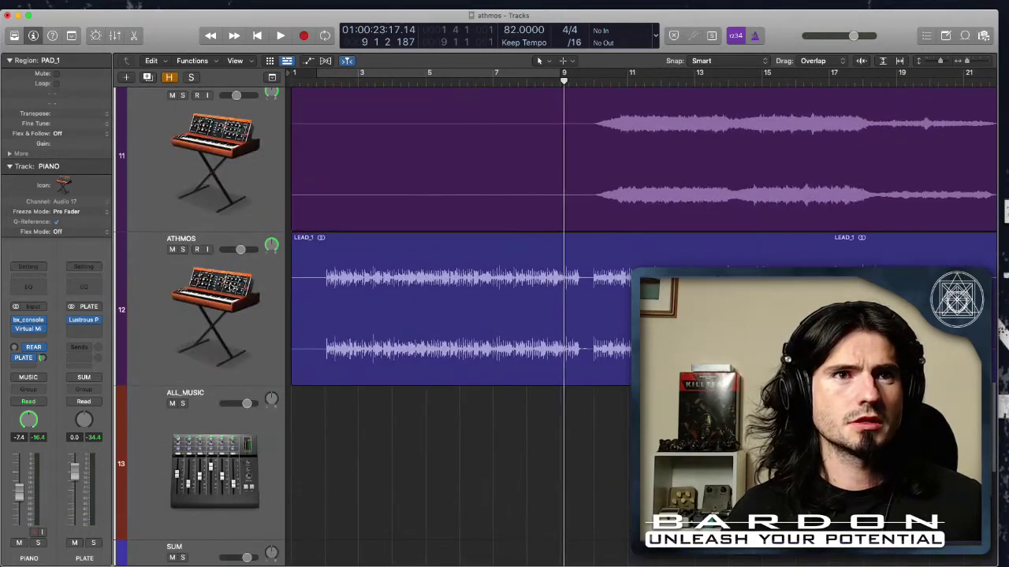
click(186, 268)
click(182, 250)
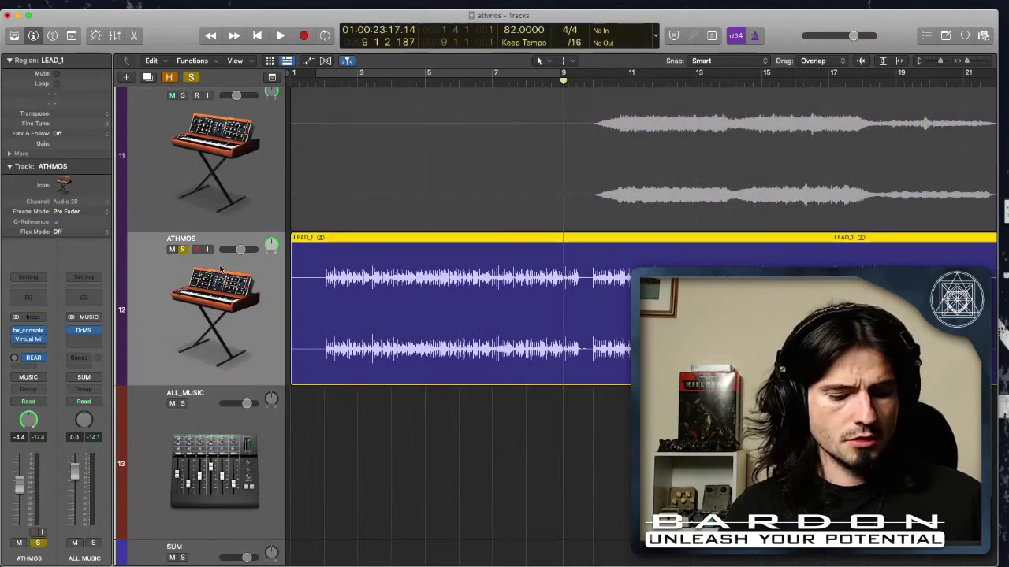
key(c)
key(space)
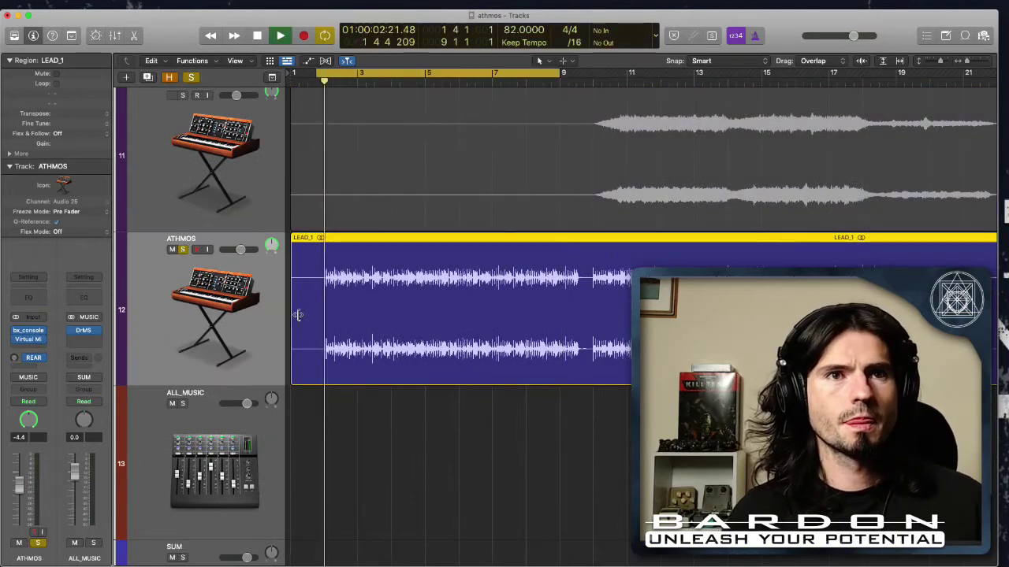
Set the cycle range from 2 1 1 to 9 3 3 around the ATHMOS phrase and audition the soloed track
drag(315, 75, 321, 75)
key(space)
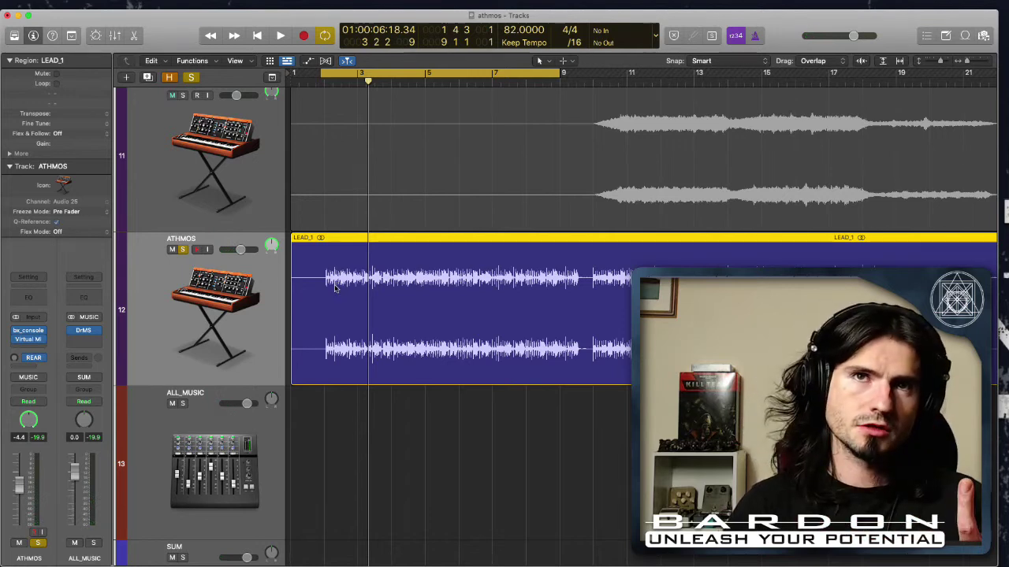
drag(560, 73, 579, 77)
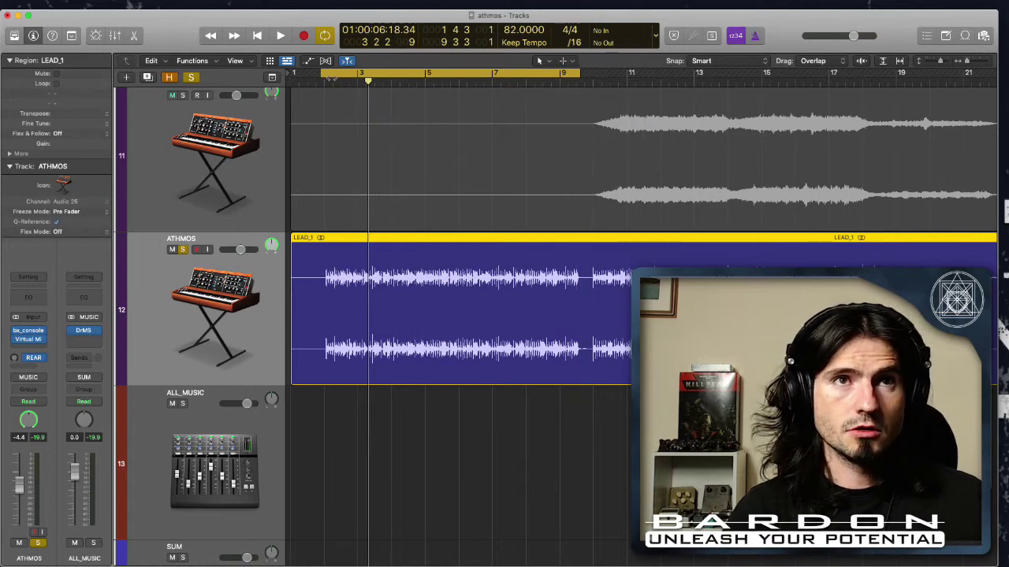
drag(323, 74, 327, 76)
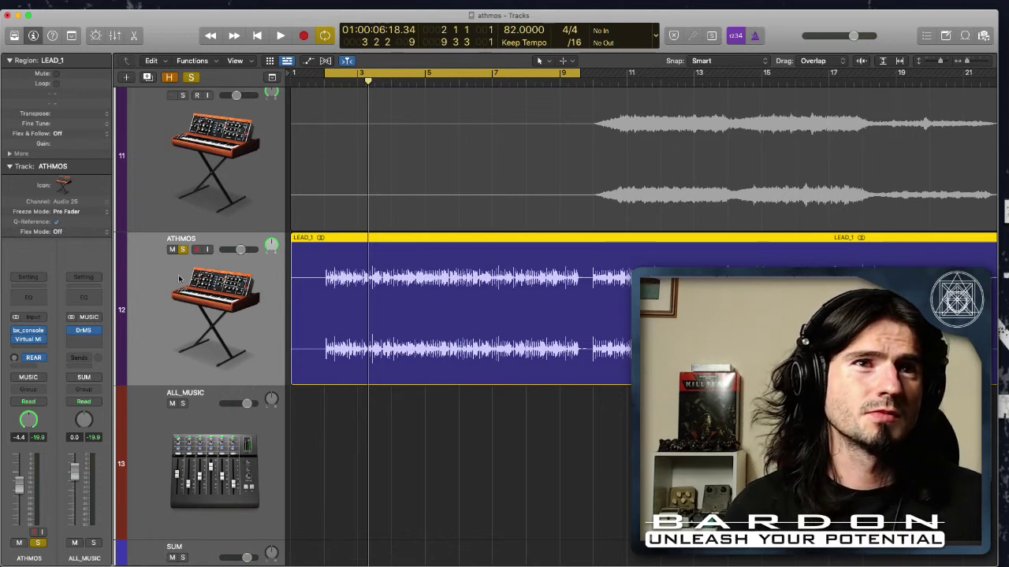
key(space)
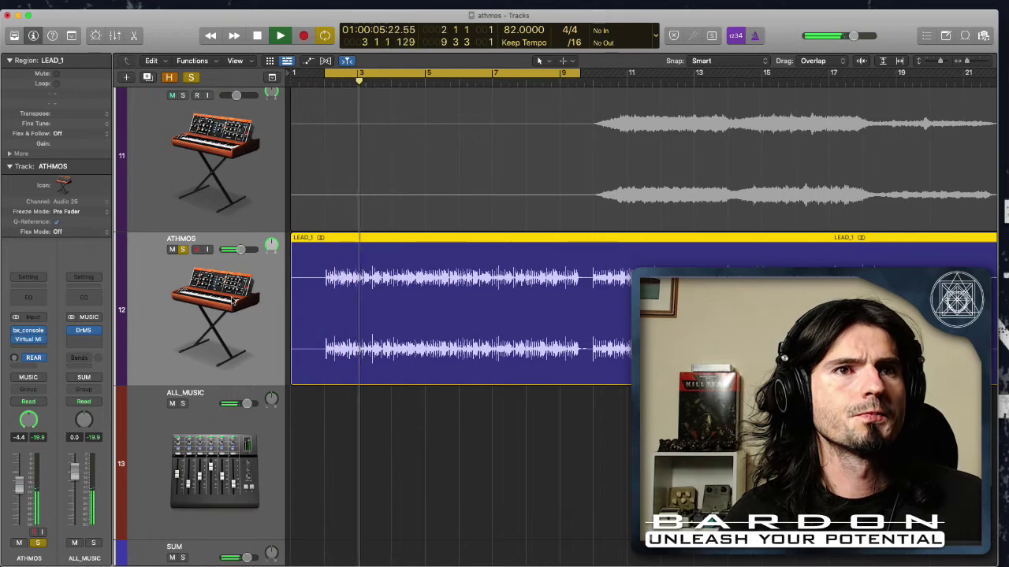
key(space)
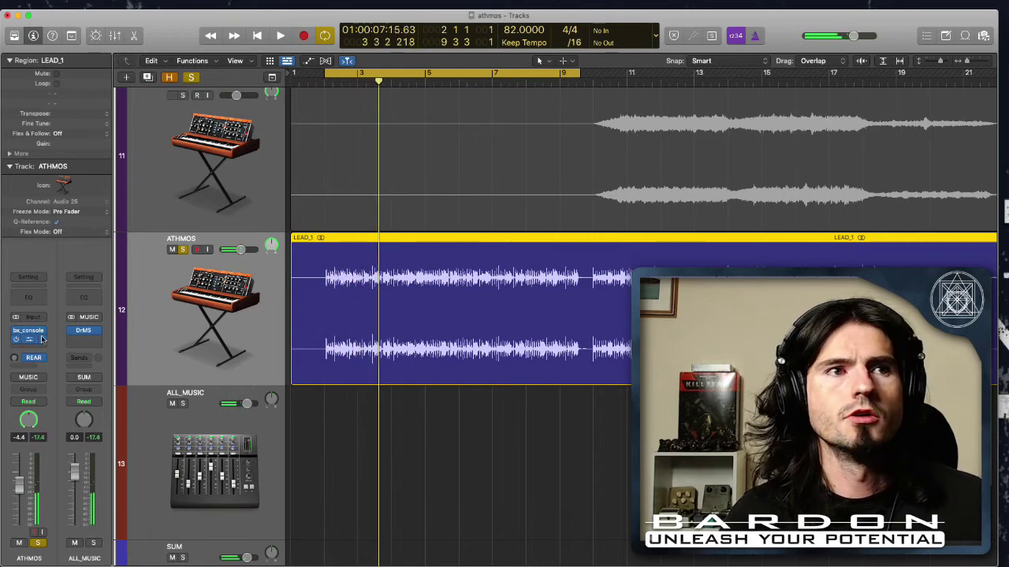
Open Virtual Mix Rack on the ATHMOS track and raise the low-cut filter frequency in the FG-S module
click(30, 340)
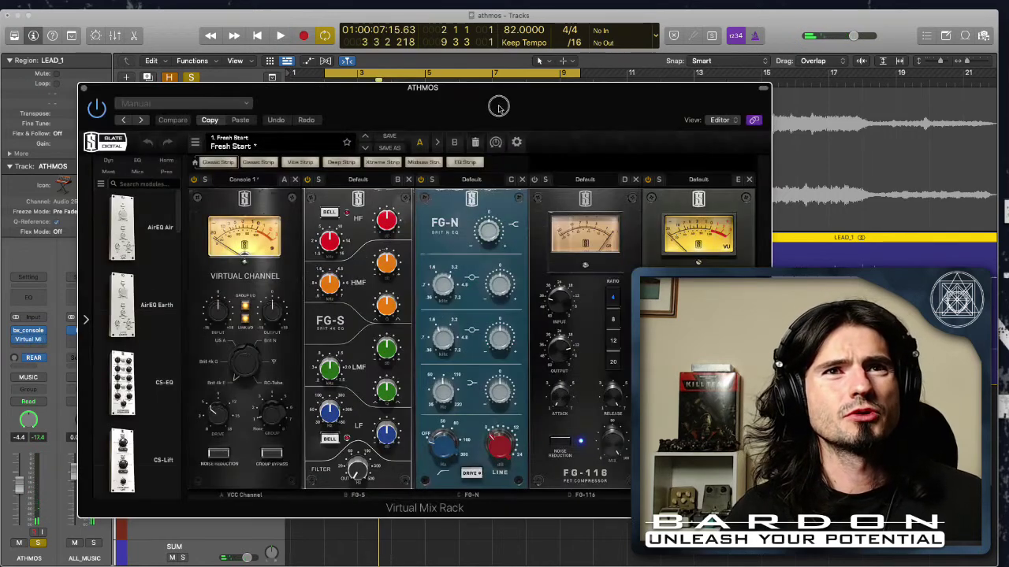
drag(498, 106, 497, 73)
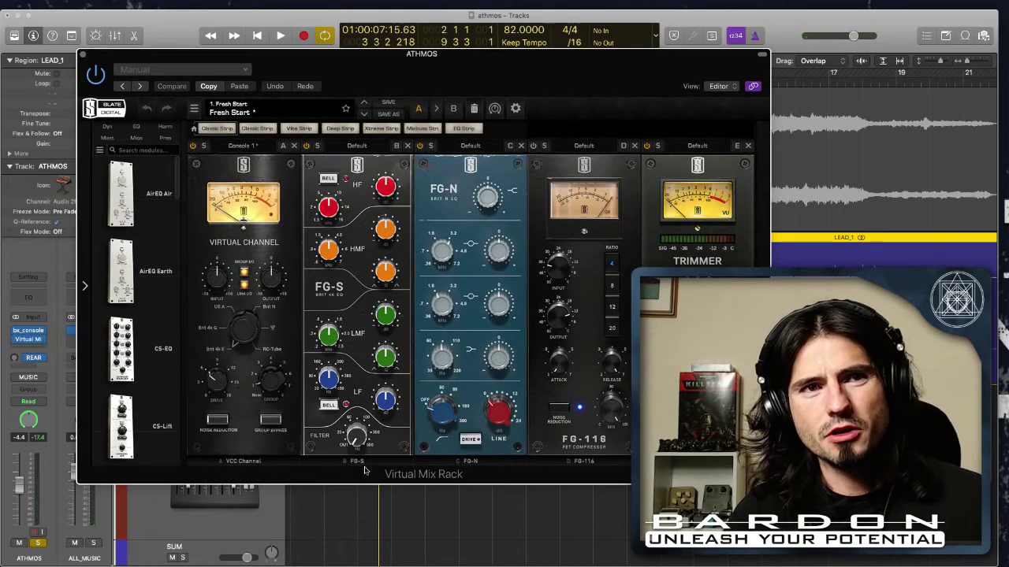
drag(358, 442, 372, 386)
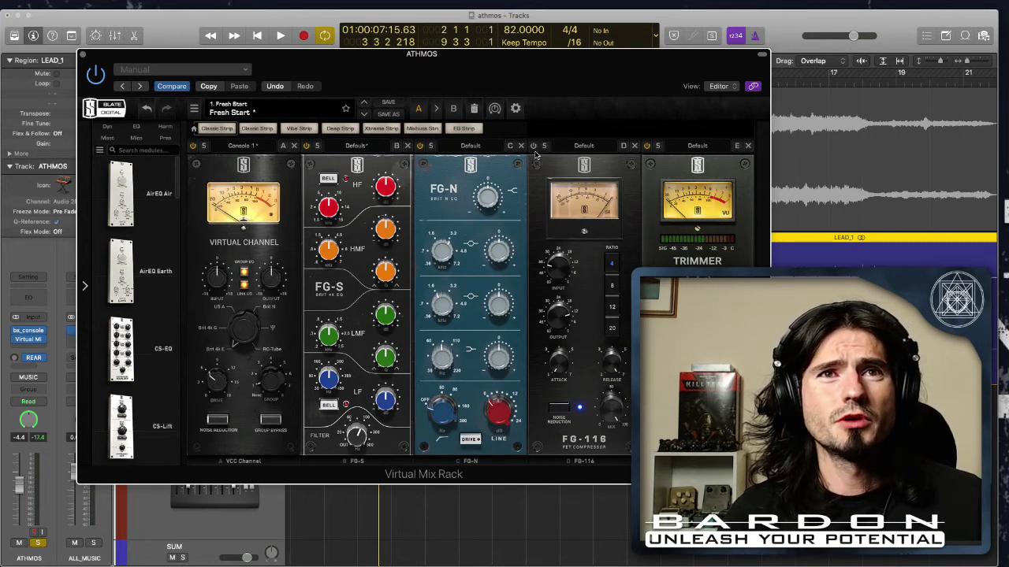
Adjust the FG-116 compressor's attack and release, and fine-tune its input and output while playing the soloed ATHMOS track
drag(563, 369, 592, 244)
drag(614, 361, 628, 484)
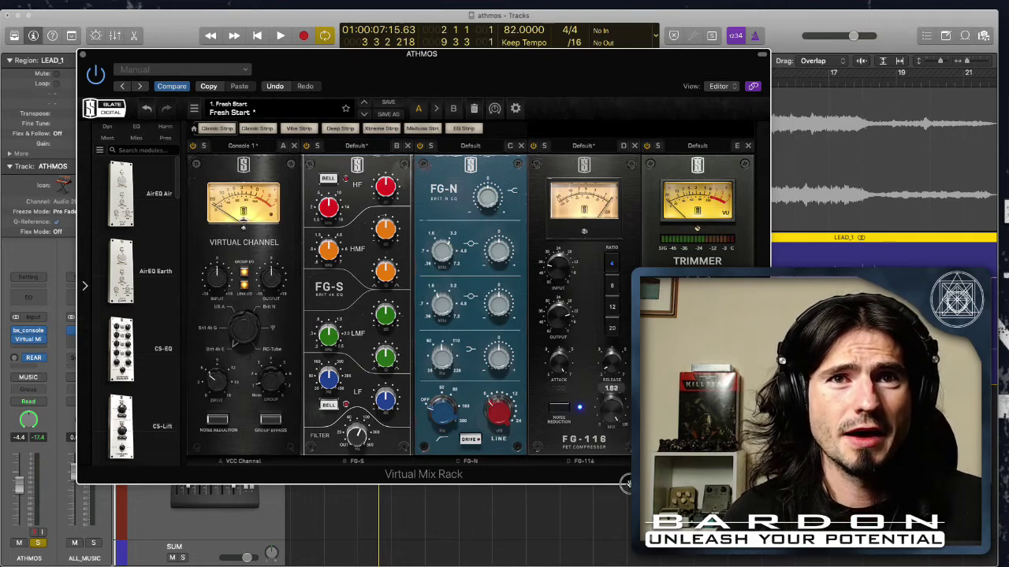
mouse_move(550, 280)
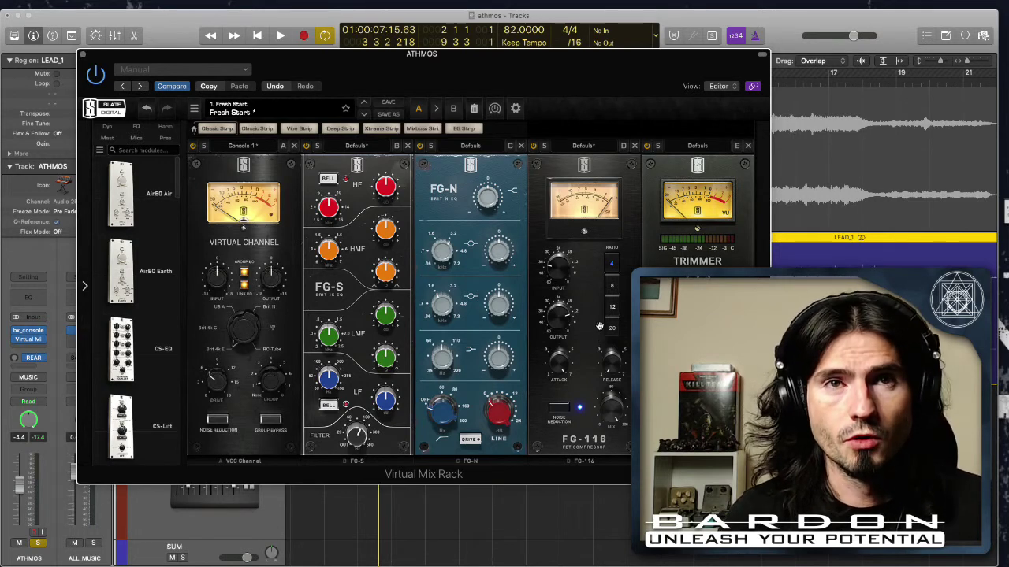
key(space)
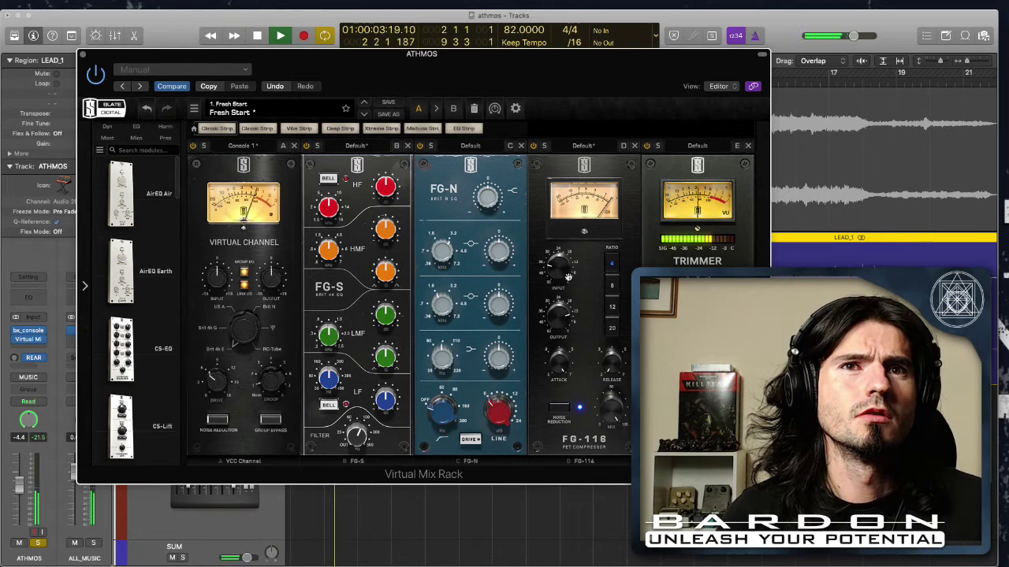
drag(562, 259, 565, 252)
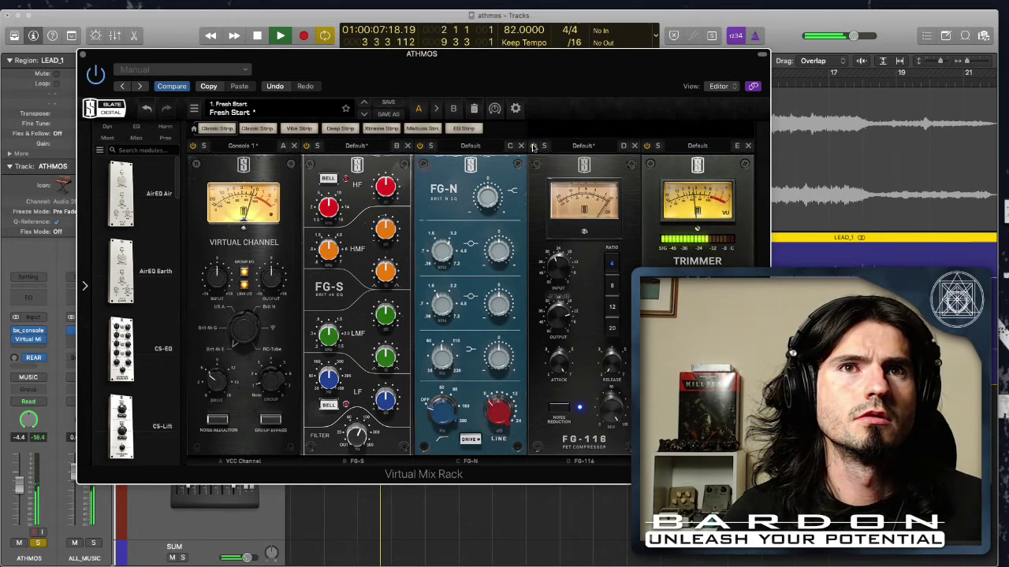
drag(563, 312, 567, 323)
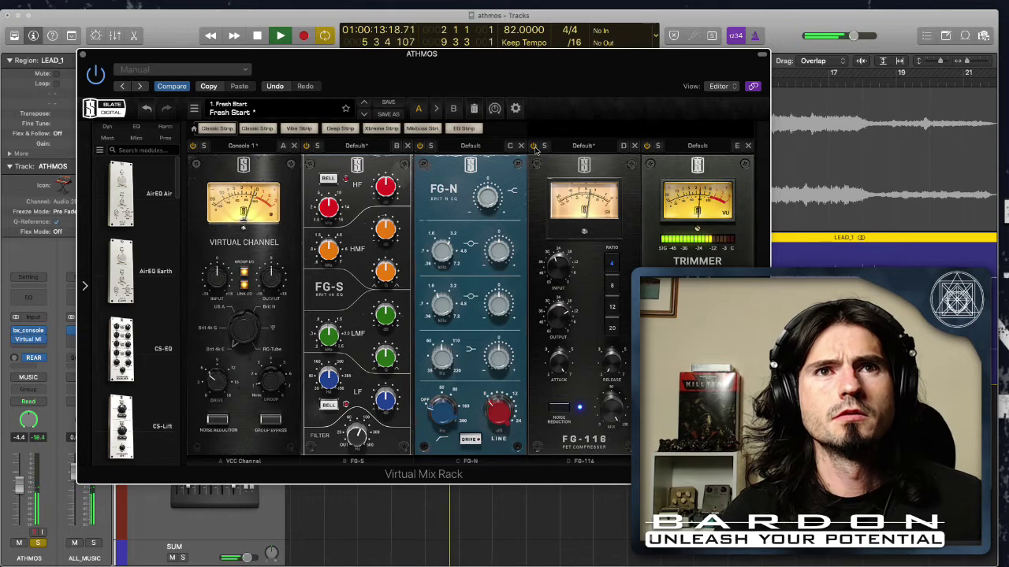
key(space)
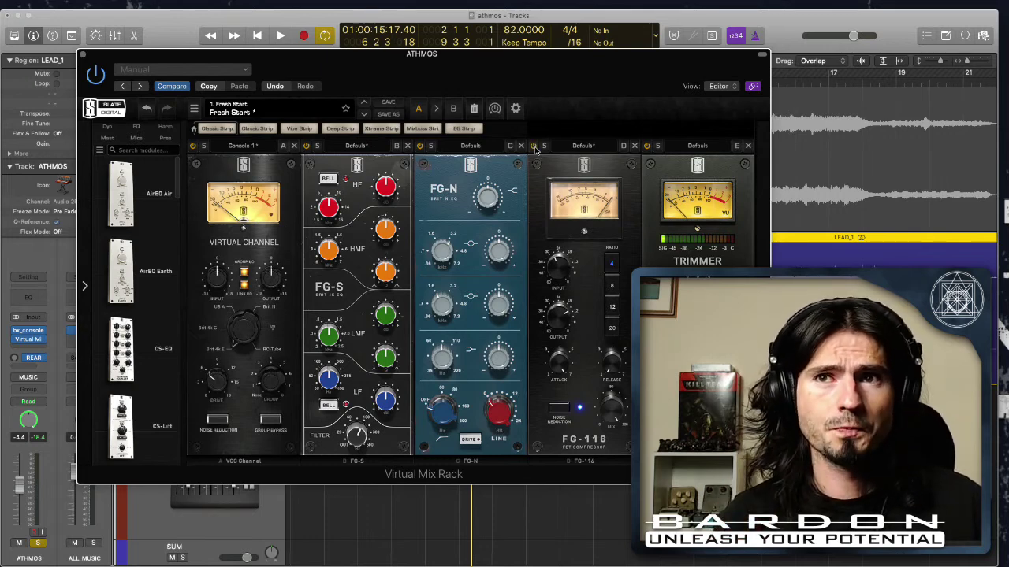
Set the FG-116 ratio to 8 and compare the compressor bypassed and active during ATHMOS playback
key(space)
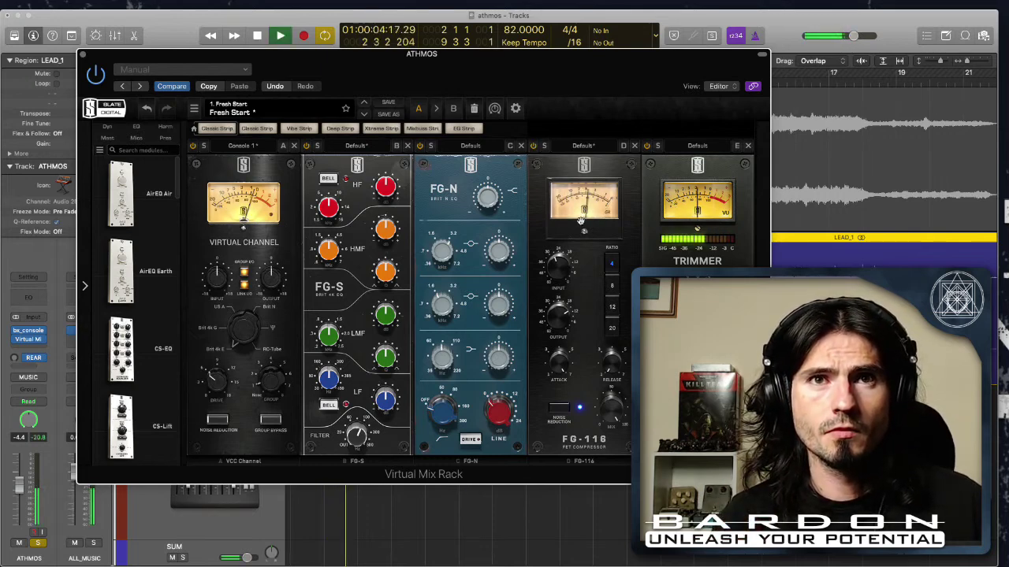
click(612, 286)
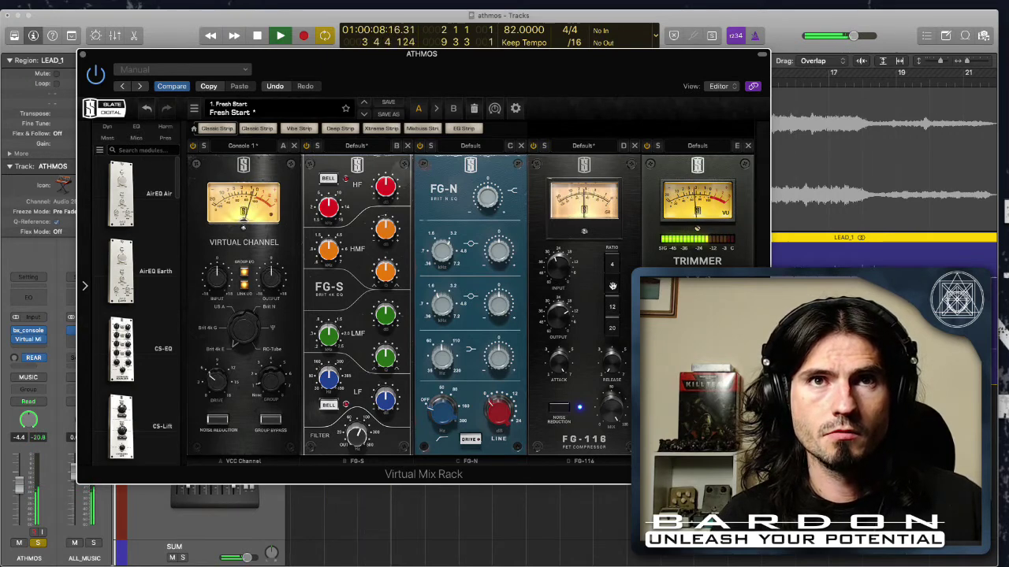
click(534, 148)
key(space)
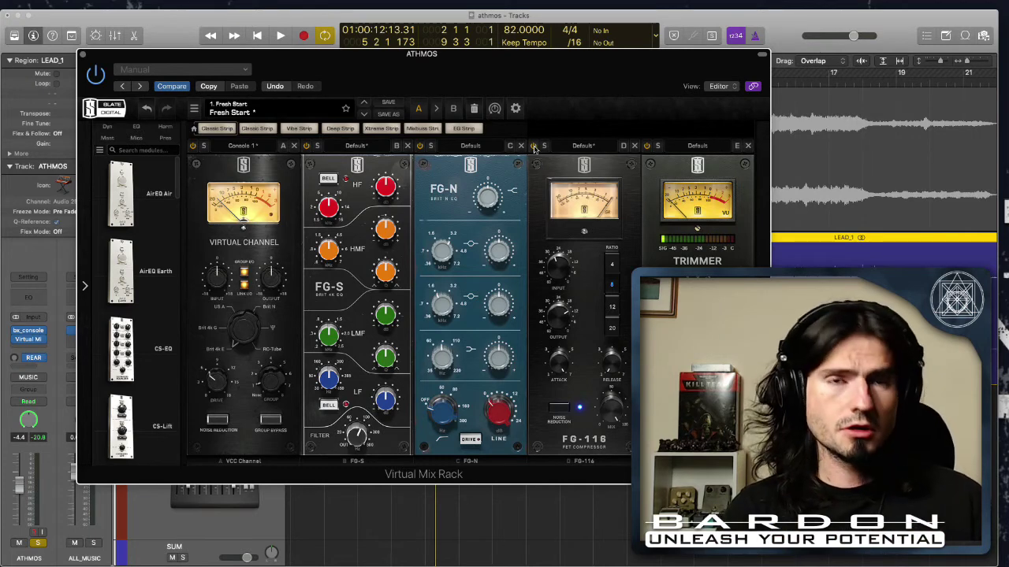
Unsolo ATHMOS, play it in the full mix and close Virtual Mix Rack
key(s)
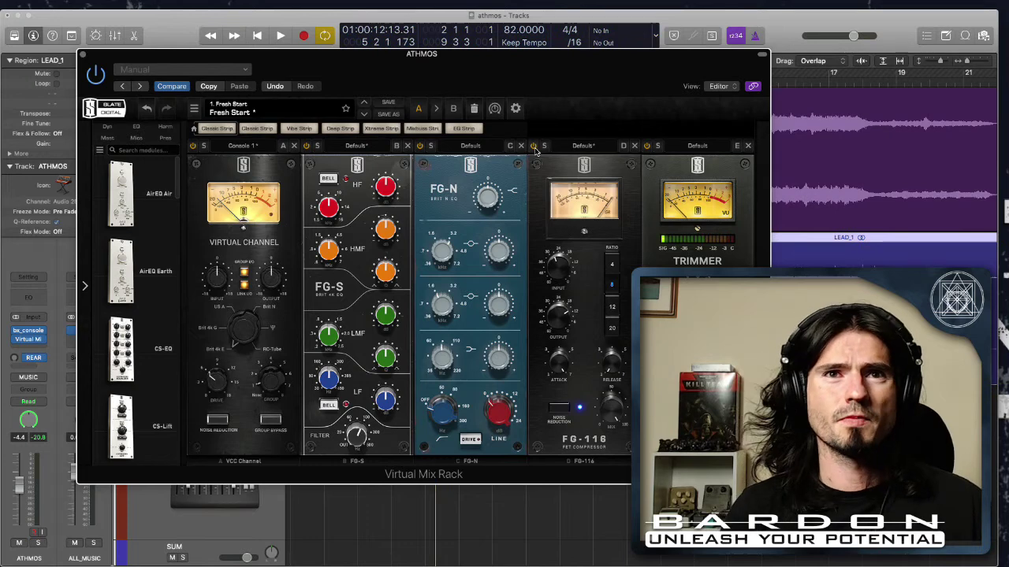
key(space)
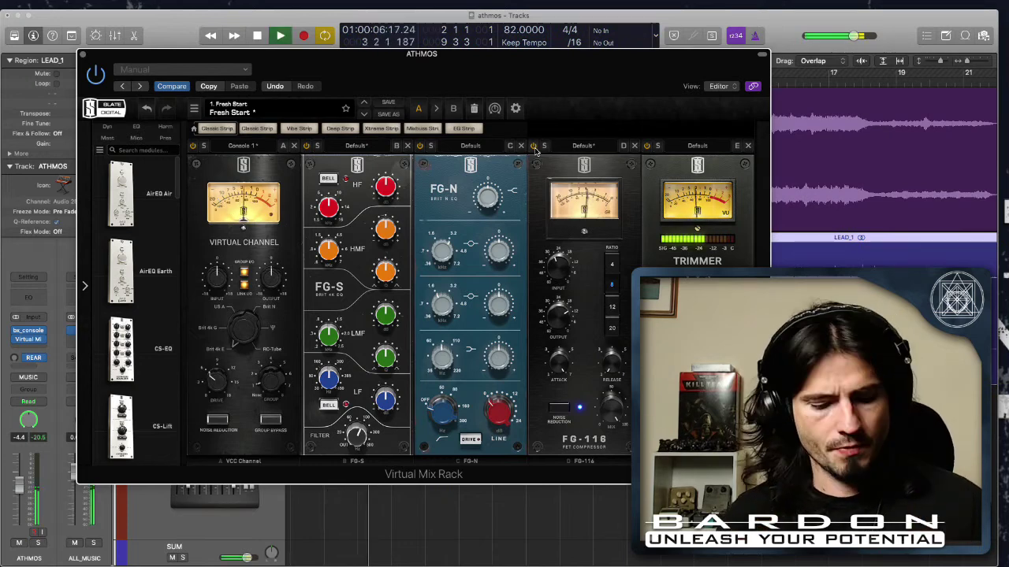
key(super+w)
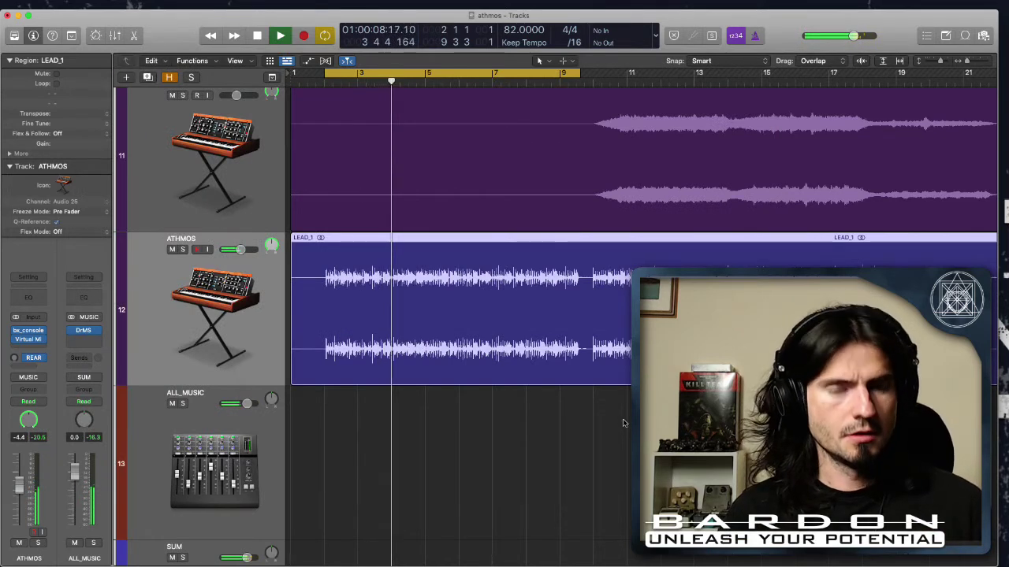
Turn off cycle mode and raise the ATHMOS track's volume to -3.0 dB with the whole mix playing
key(z)
key(c)
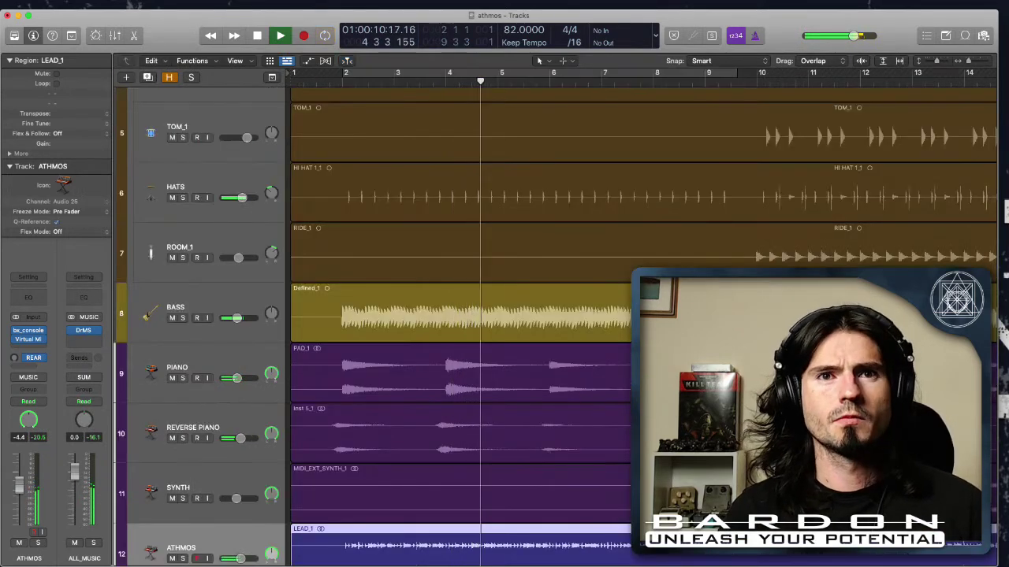
scroll(630, 324, down, 3)
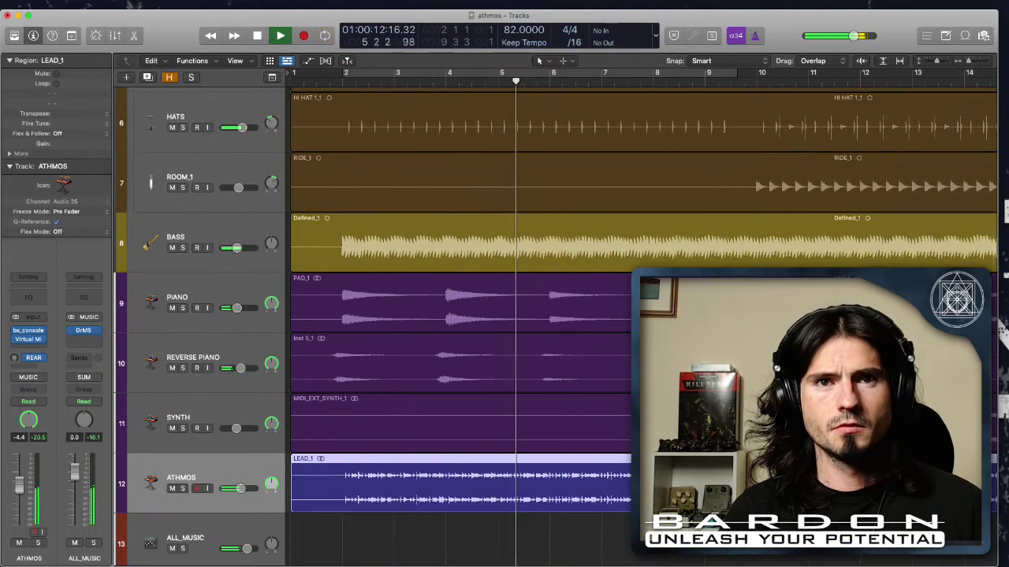
mouse_move(240, 488)
drag(240, 489, 246, 489)
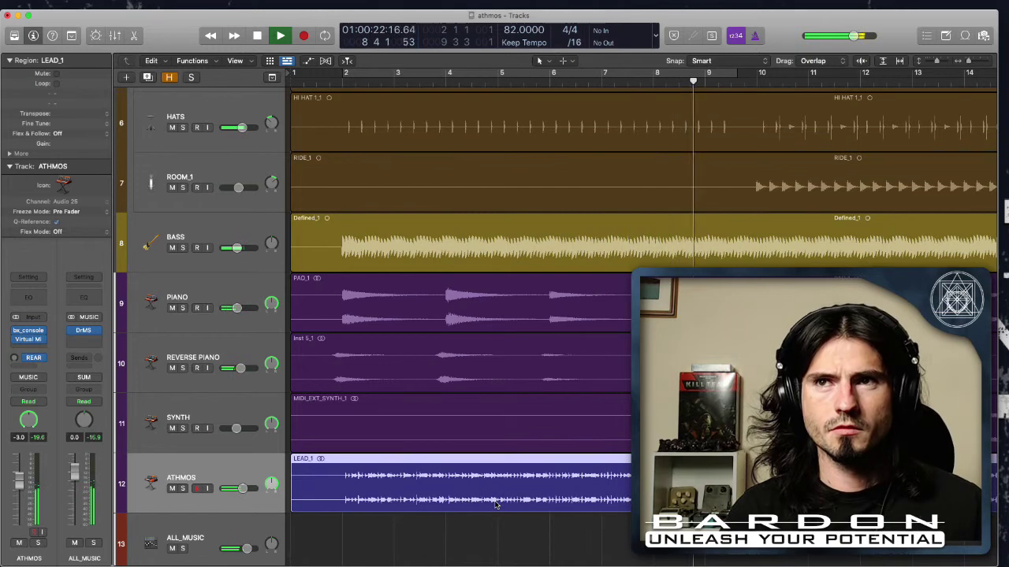
Raise the ROOM_1 track's volume slightly while auditioning the section from bar 10, and stop playback
scroll(496, 505, right, 5)
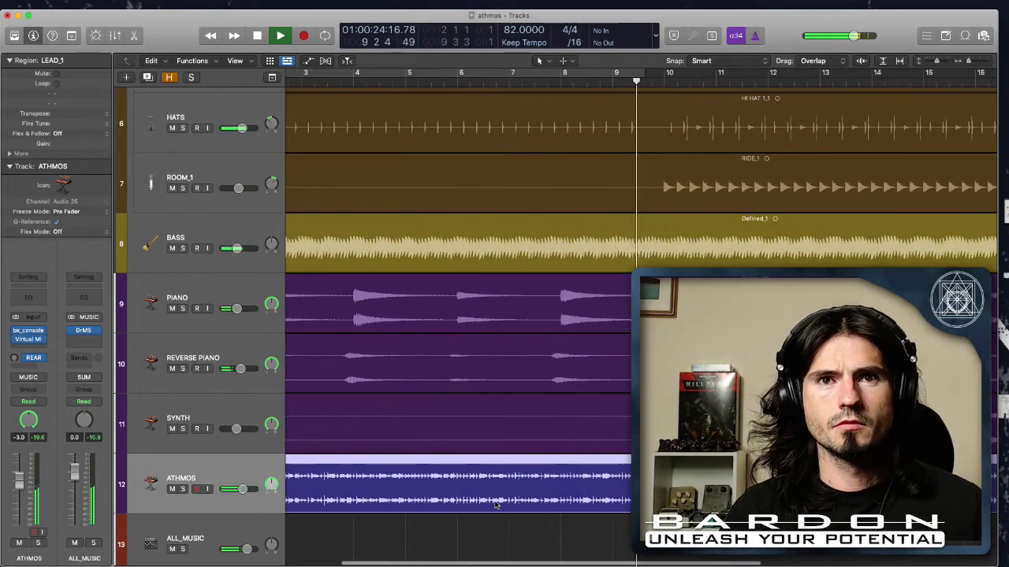
scroll(496, 505, right, 2)
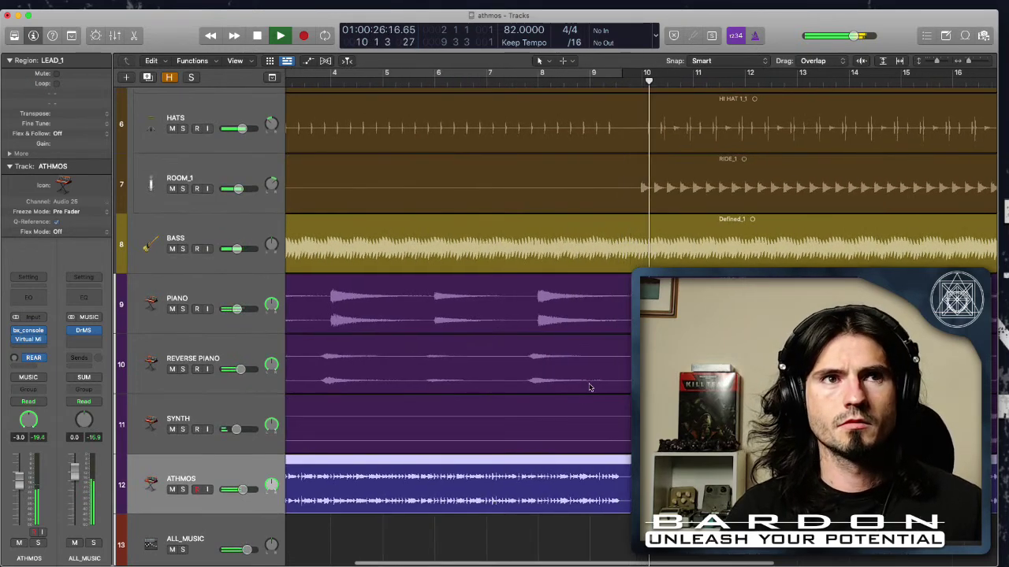
scroll(593, 385, right, 2)
drag(239, 191, 239, 191)
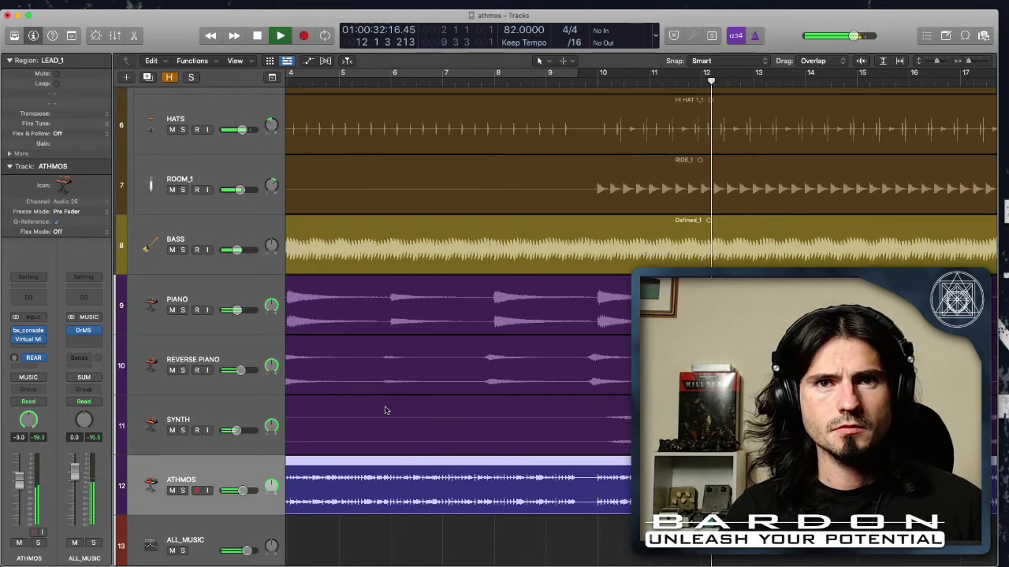
key(space)
Select the SYNTH track and set the cycle range from 10 1 1 1 to 18 3 1 1 around its phrase
click(267, 403)
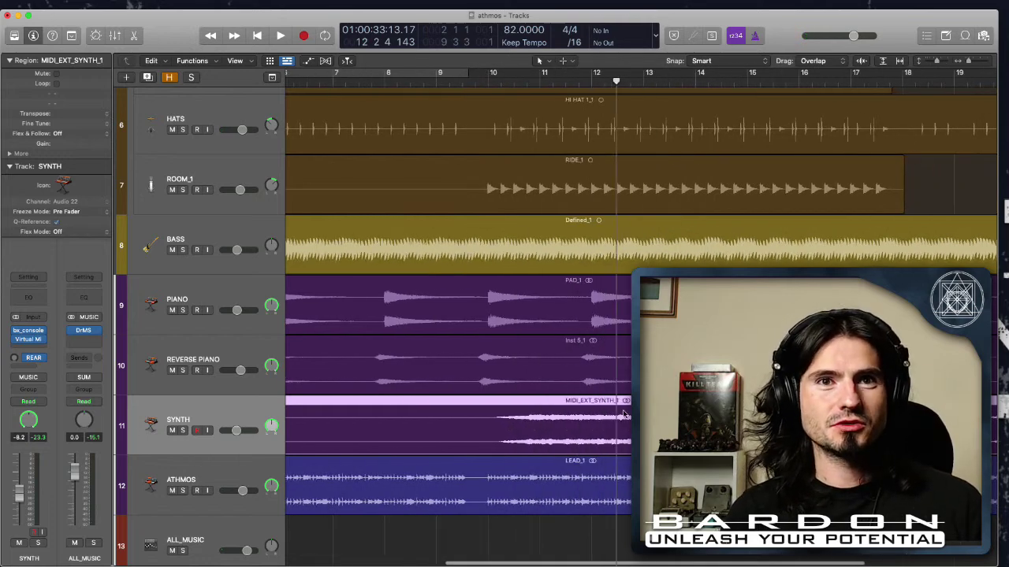
scroll(486, 420, right, 5)
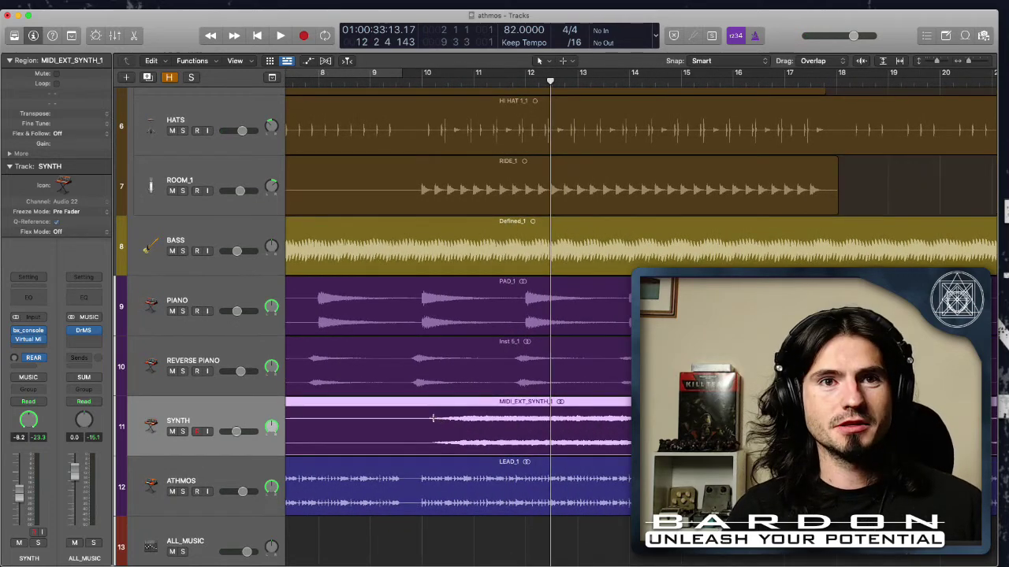
drag(424, 416, 630, 441)
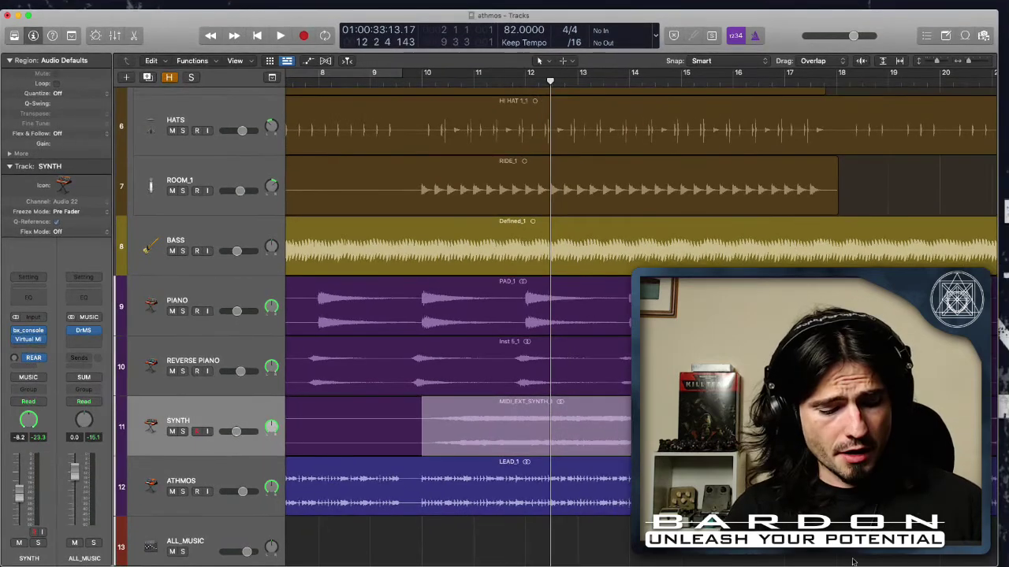
key(super+u)
click(835, 558)
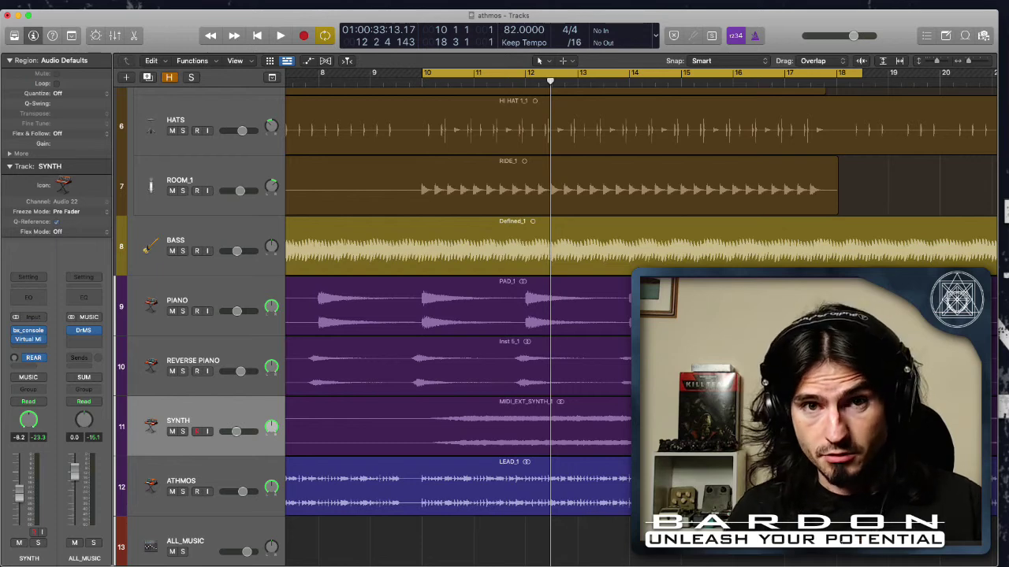
drag(402, 331, 888, 524)
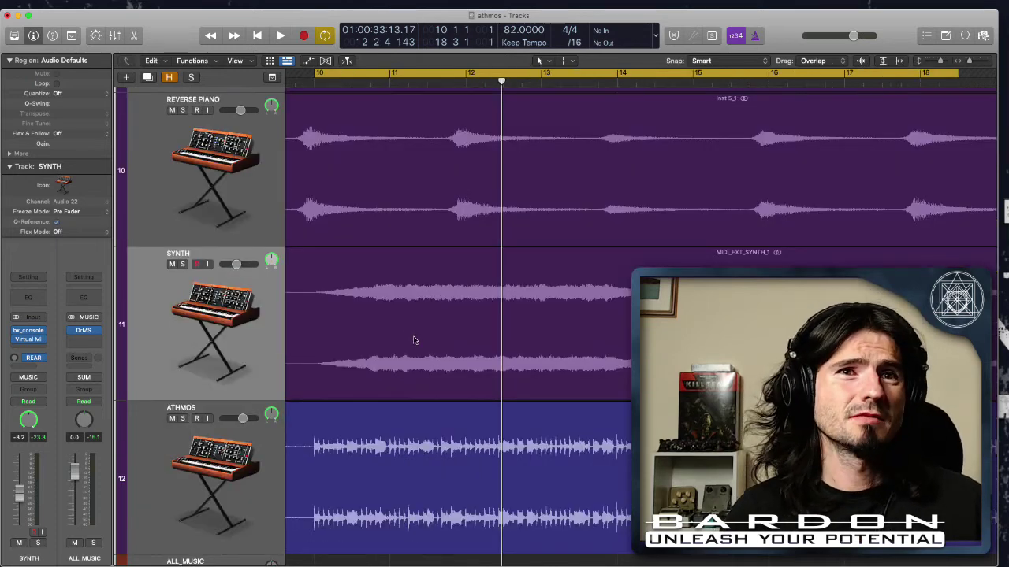
Audition SYNTH within the loop by toggling its mute and solo, leaving both off
key(space)
click(173, 265)
click(181, 266)
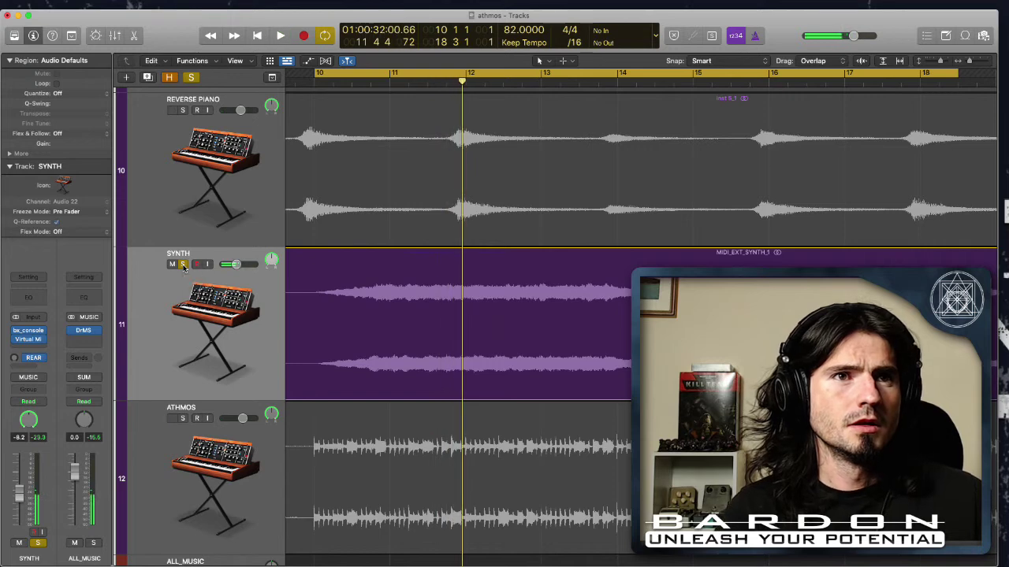
click(183, 266)
click(173, 265)
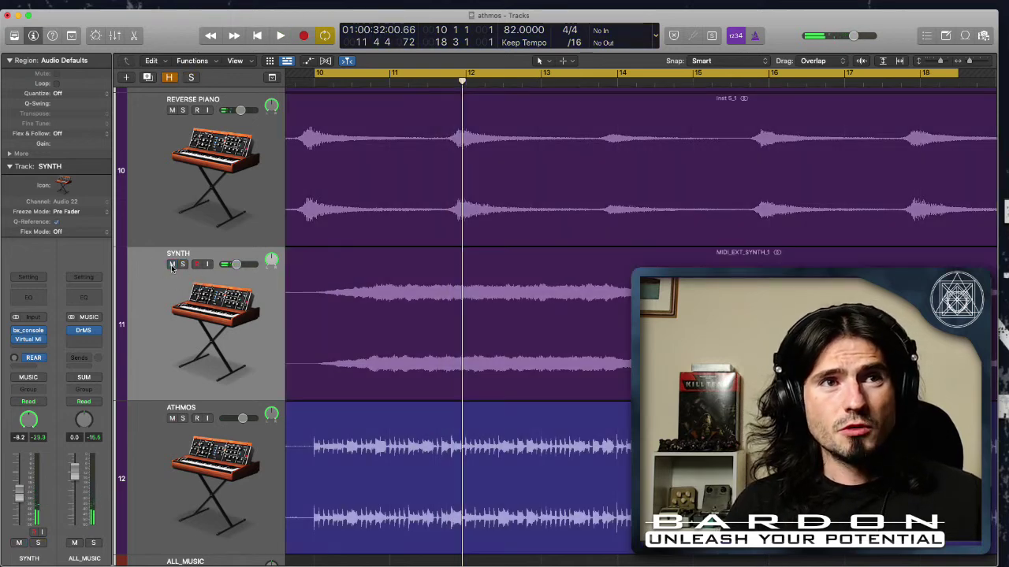
Insert a Channel EQ on the SYNTH track and turn on its analyzer
click(202, 340)
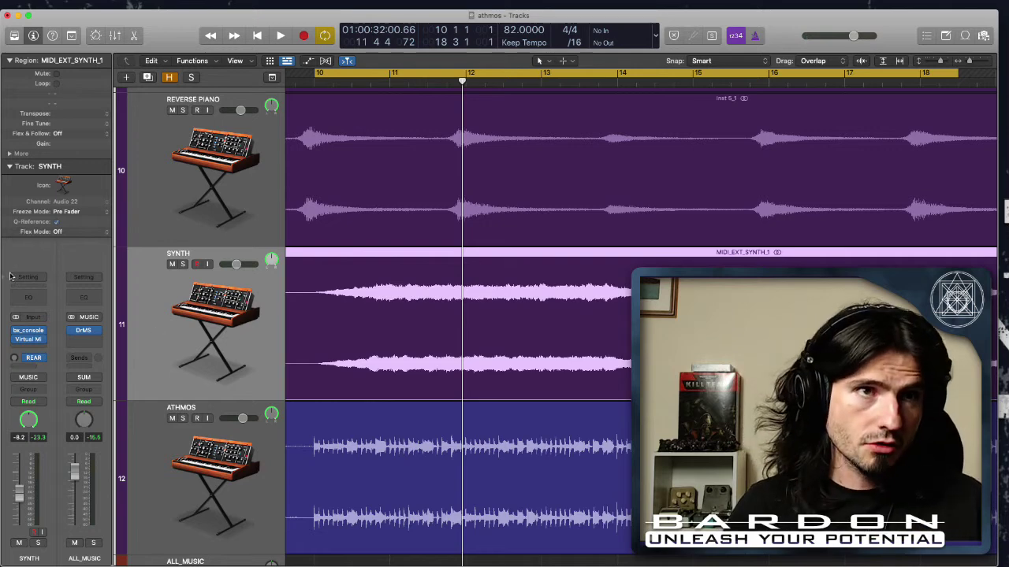
click(28, 297)
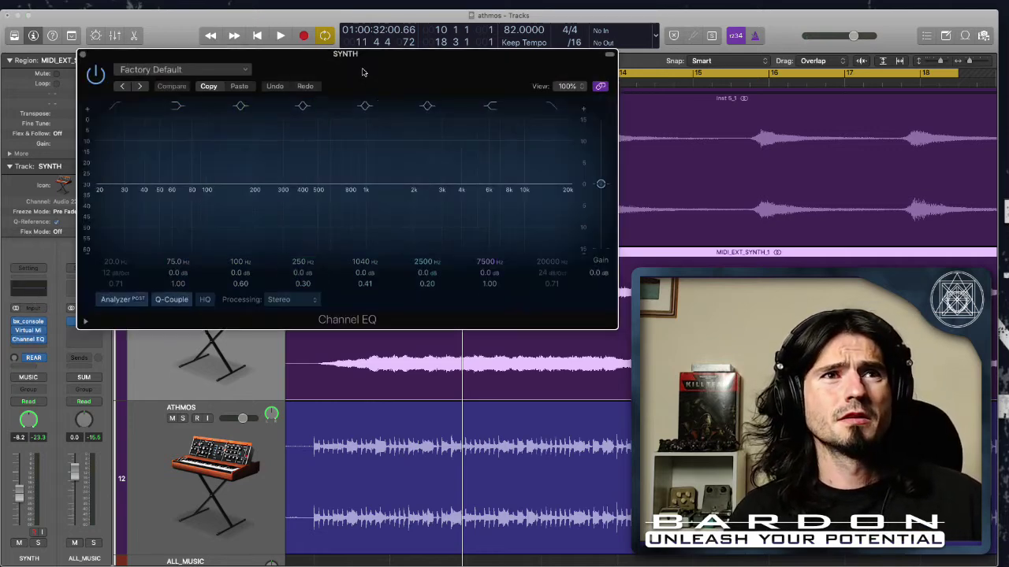
drag(364, 72, 489, 113)
click(244, 340)
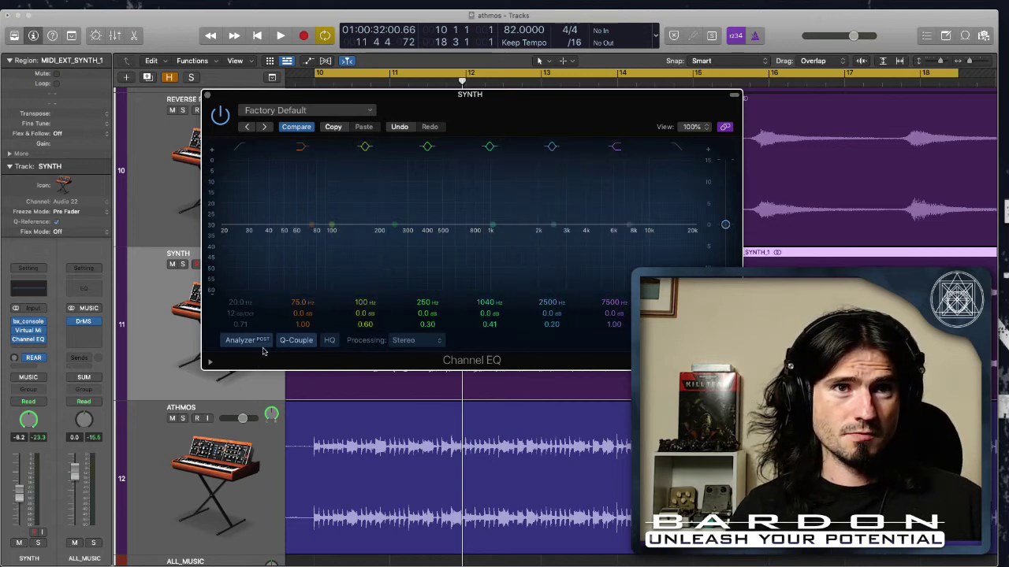
Examine the SYNTH frequency spectrum in the EQ analyzer during mix playback, with cycle mode turned off
key(space)
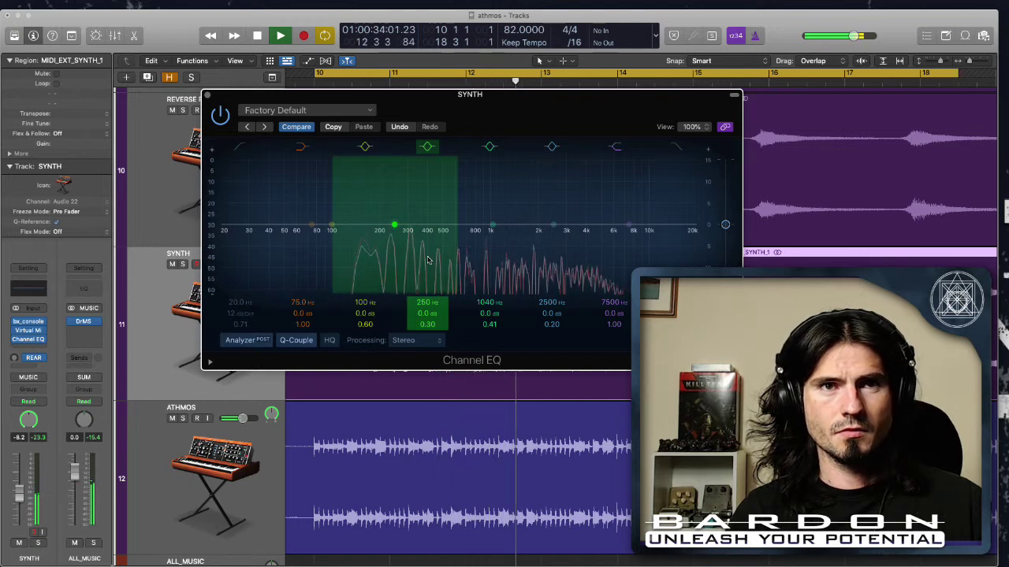
key(space)
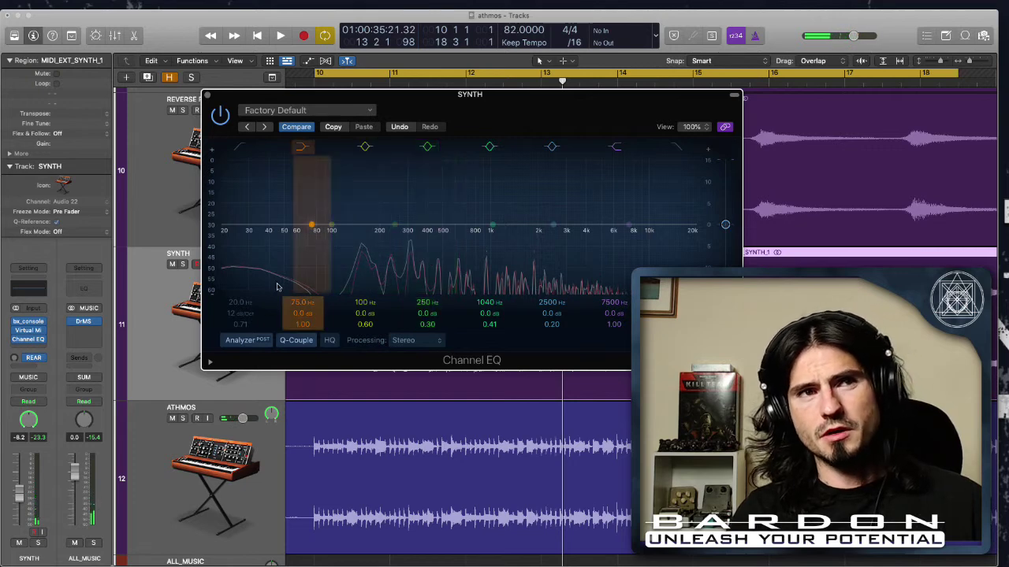
key(c)
key(space)
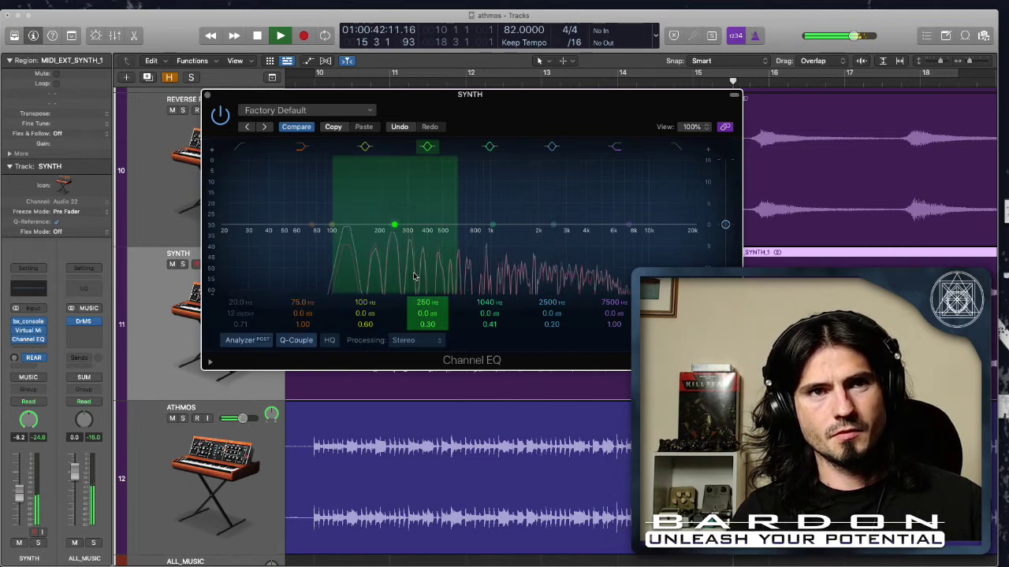
key(space)
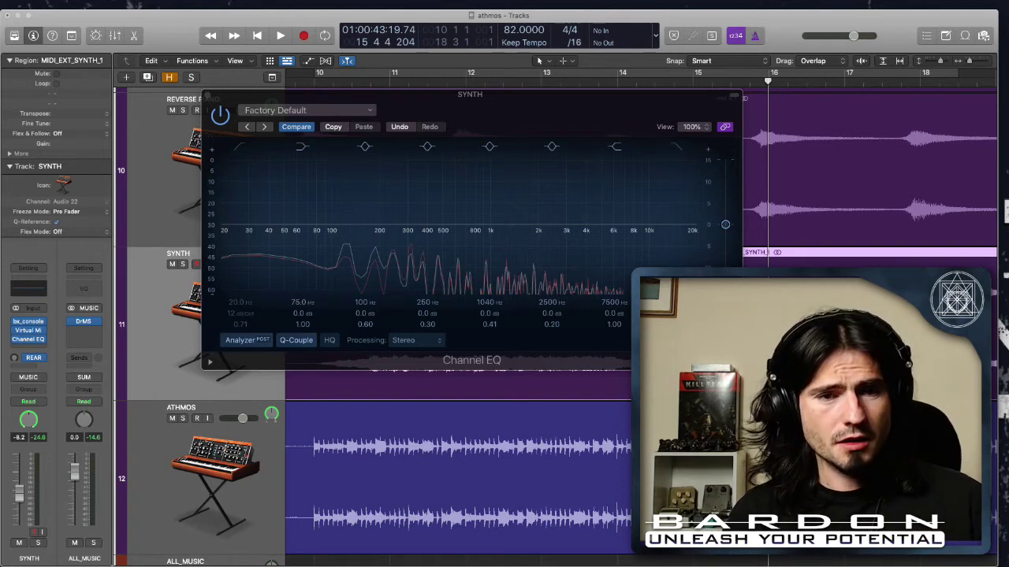
Replace the Channel EQ on the SYNTH track with the stereo Inf EQ plug-in and move its window clear
click(543, 119)
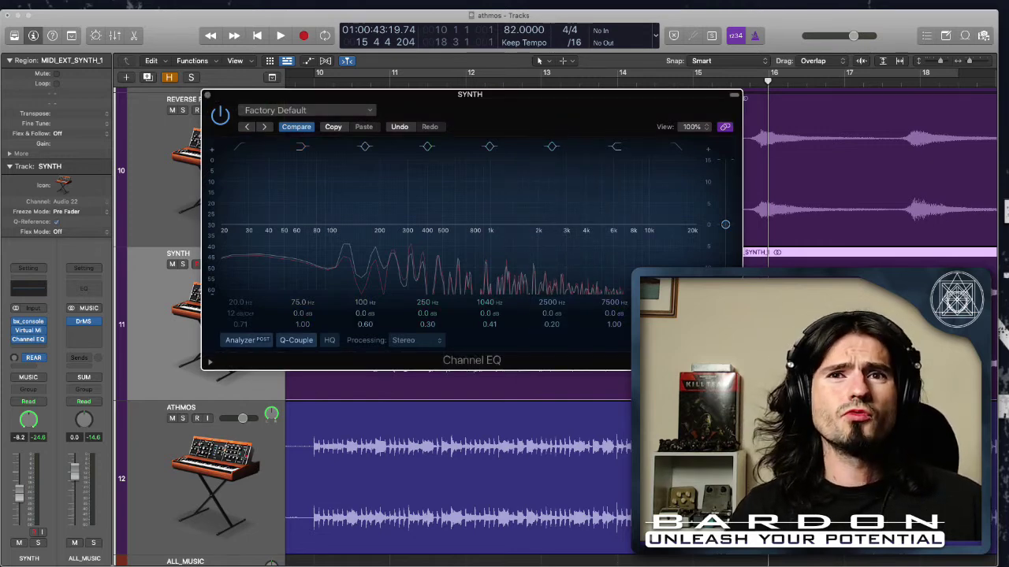
key(super+w)
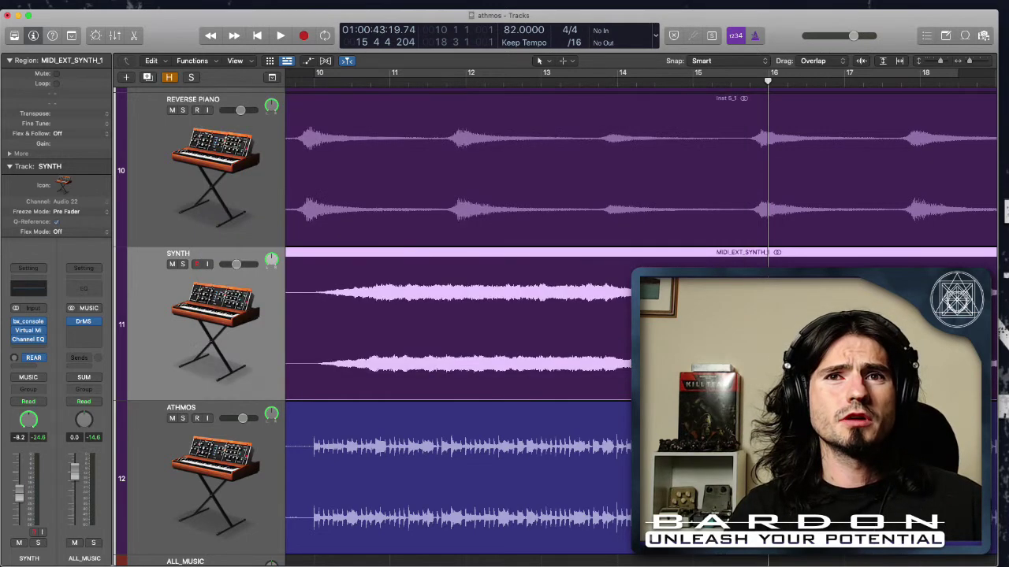
click(43, 340)
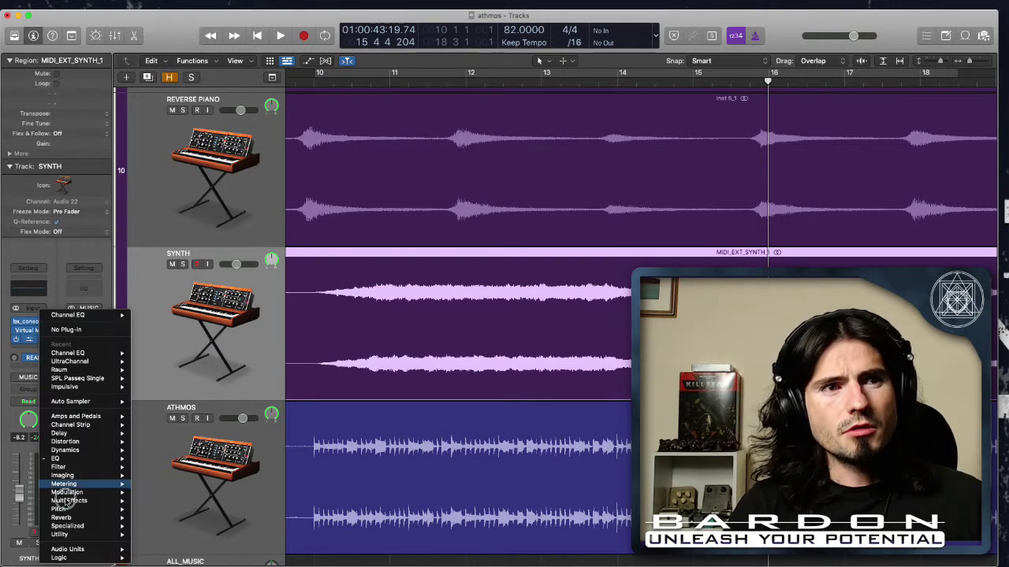
mouse_move(69, 459)
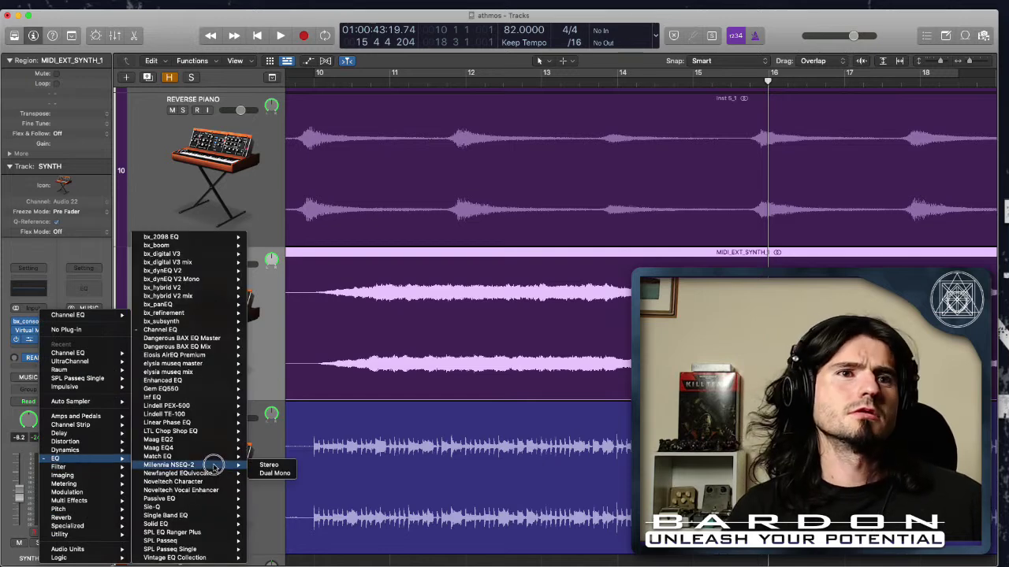
mouse_move(210, 401)
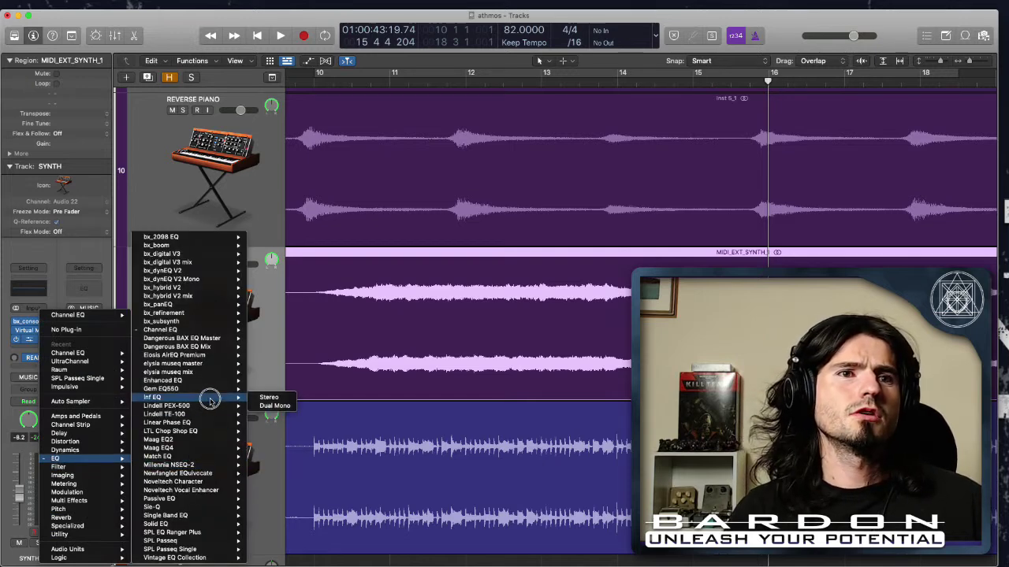
key(Escape)
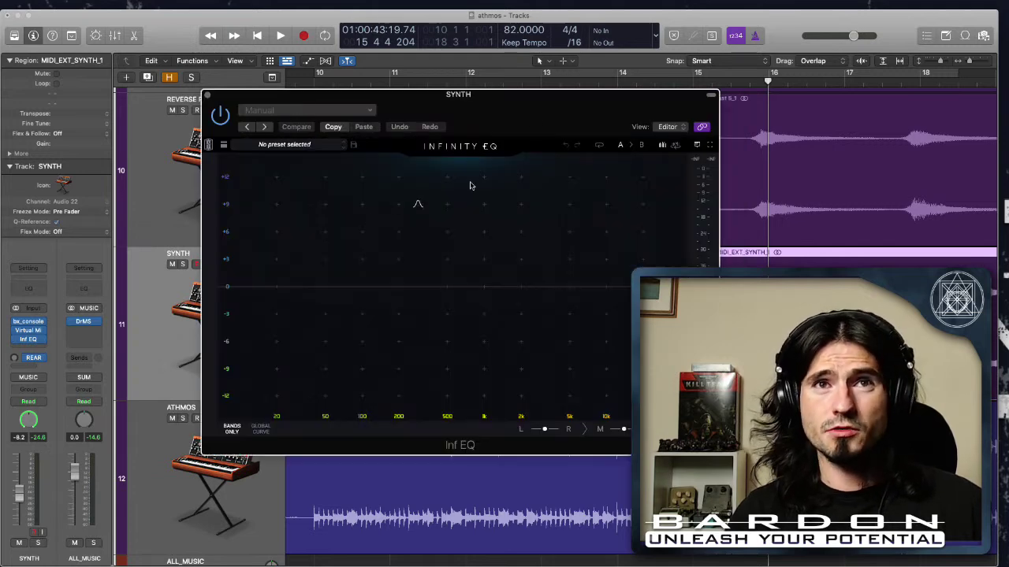
drag(534, 120, 587, 69)
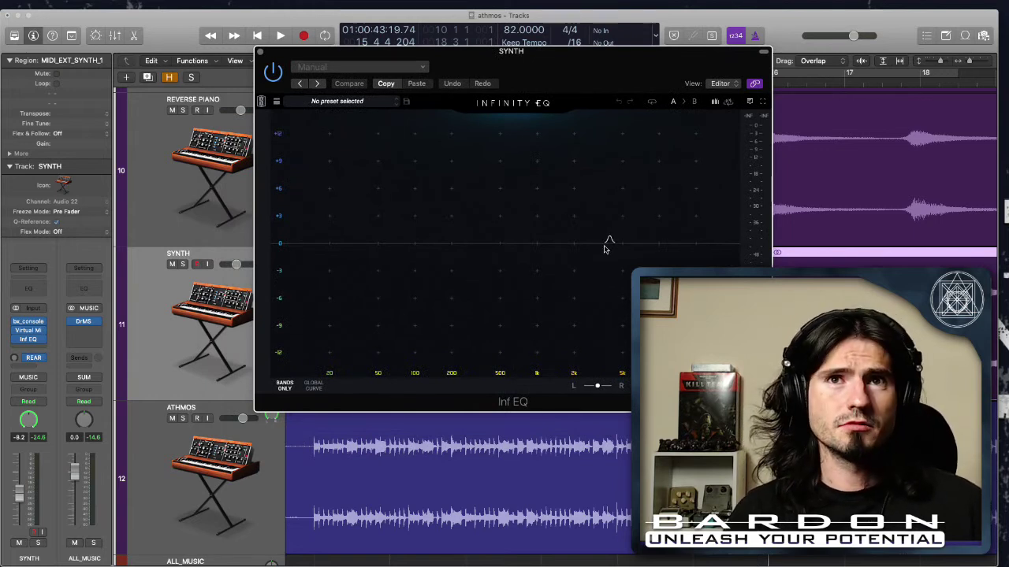
Loop the SYNTH phrase and set an Inf EQ cut of about 2.2 dB at 11.9 kHz, checking it soloed and in the mix
key(c)
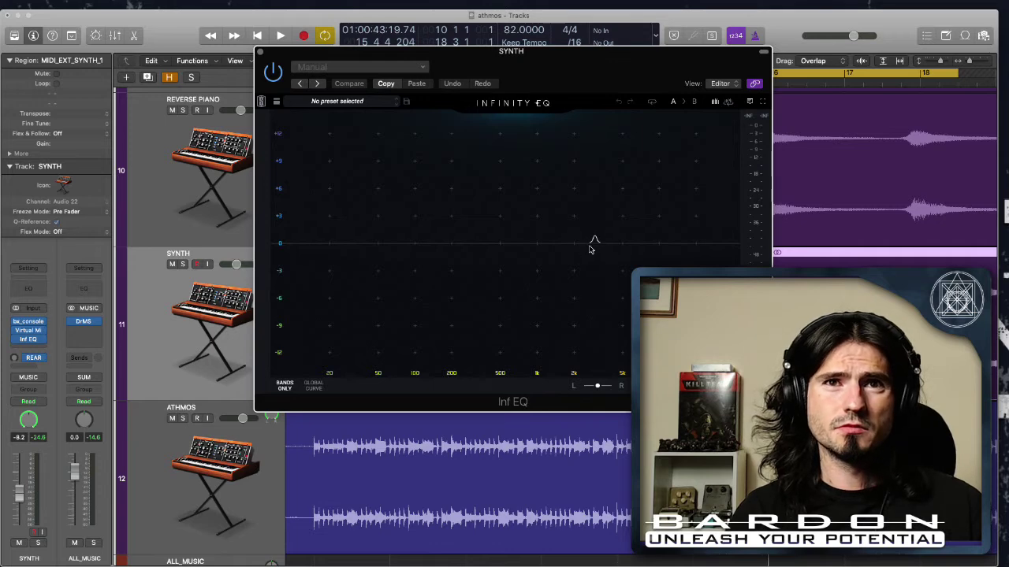
key(space)
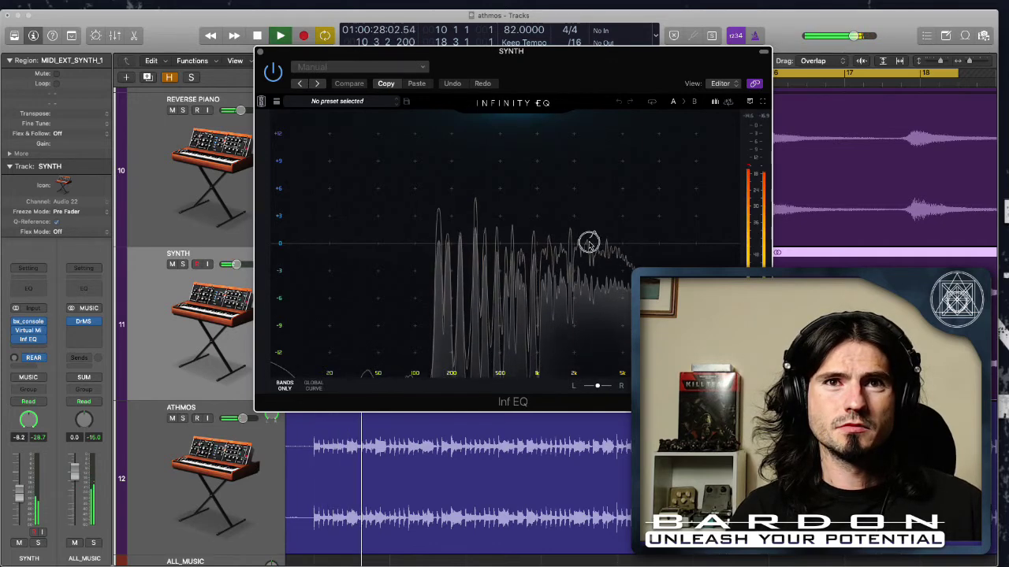
double_click(588, 242)
click(588, 256)
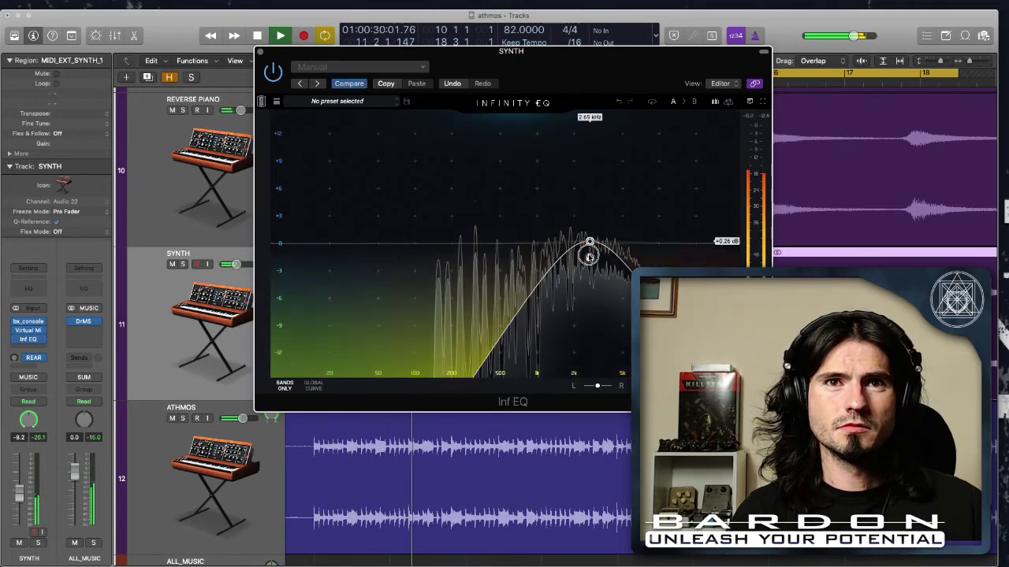
key(s)
mouse_move(588, 256)
mouse_down()
mouse_move(557, 256)
mouse_move(669, 259)
mouse_move(668, 246)
mouse_up()
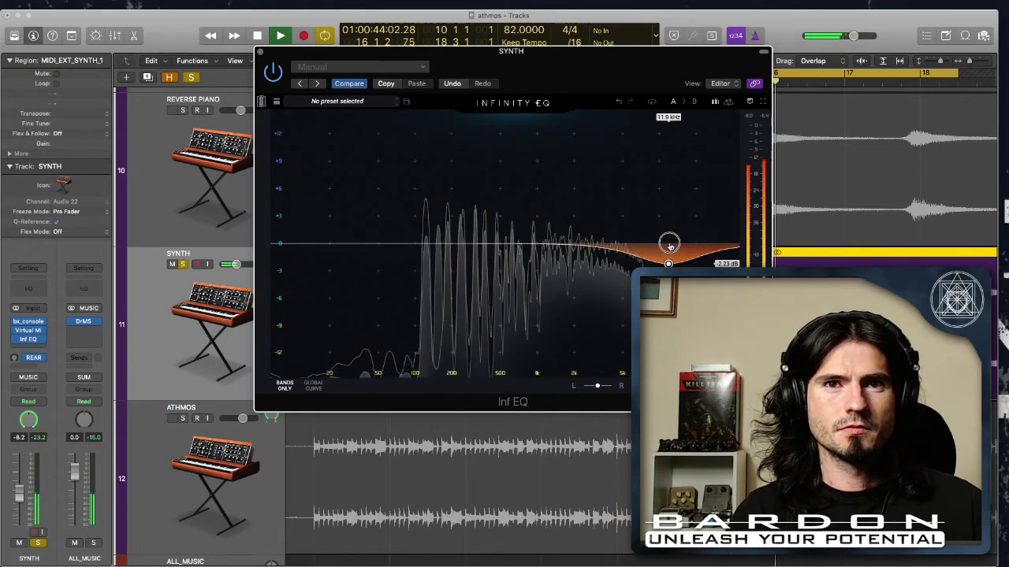
key(s)
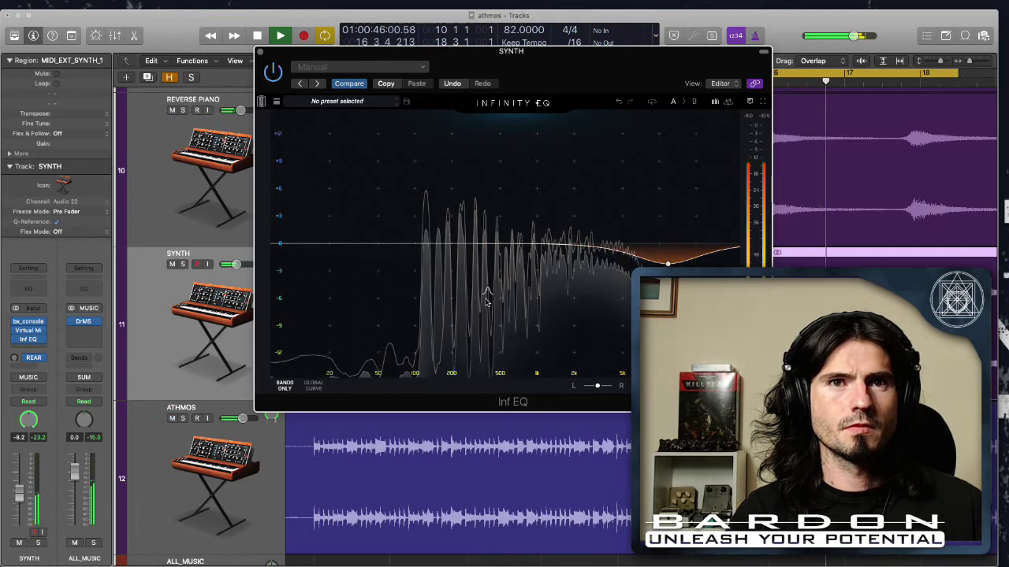
Add a low cut at 81.8 Hz to the SYNTH EQ and a gentle bell cut near 346 Hz
double_click(340, 247)
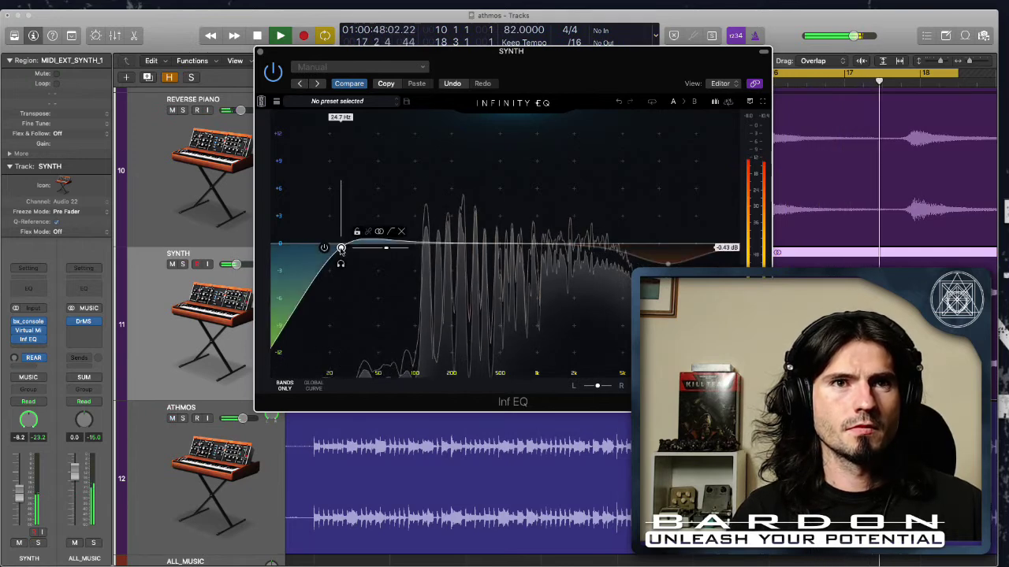
drag(341, 248, 404, 252)
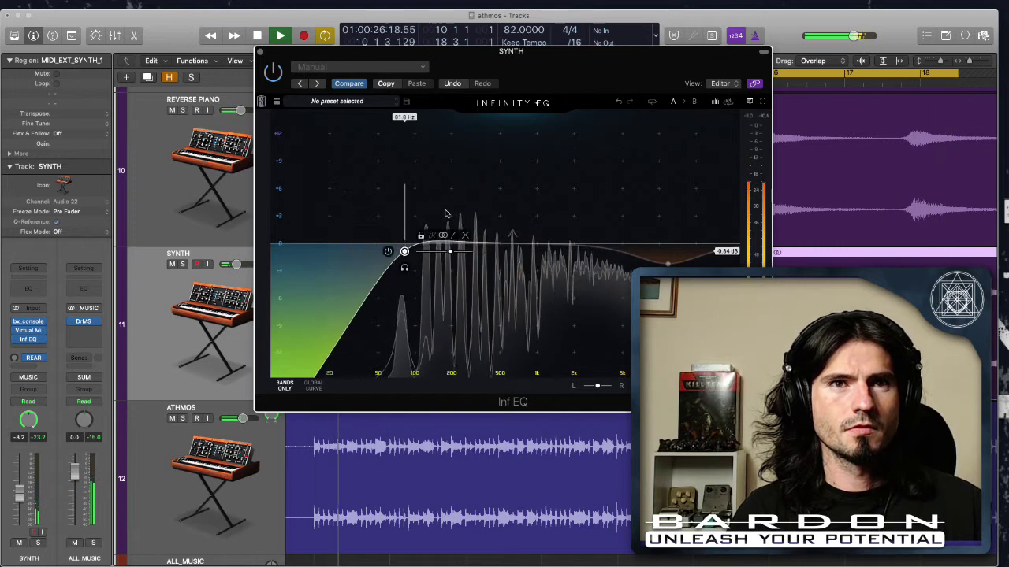
click(482, 245)
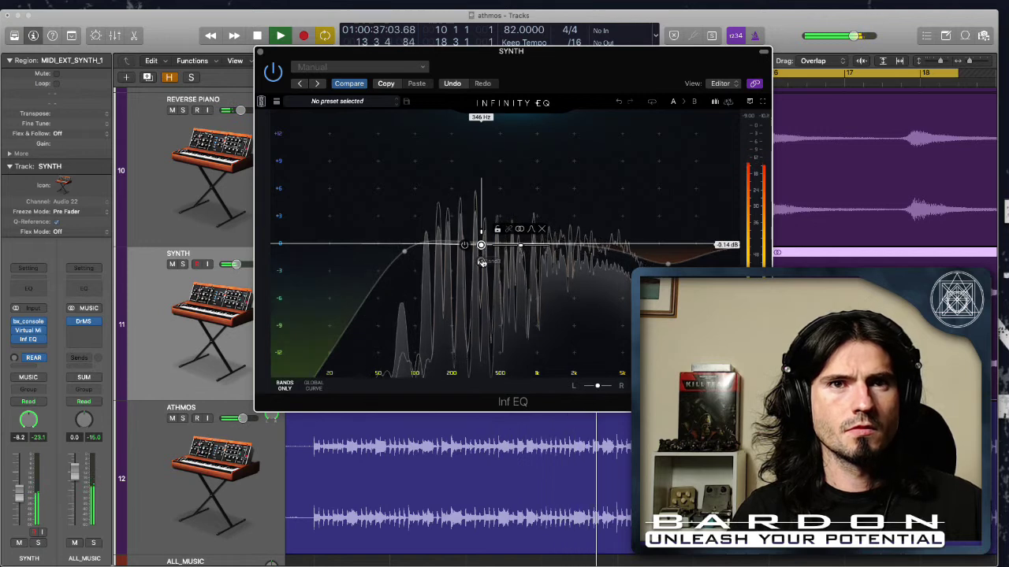
drag(482, 246, 483, 250)
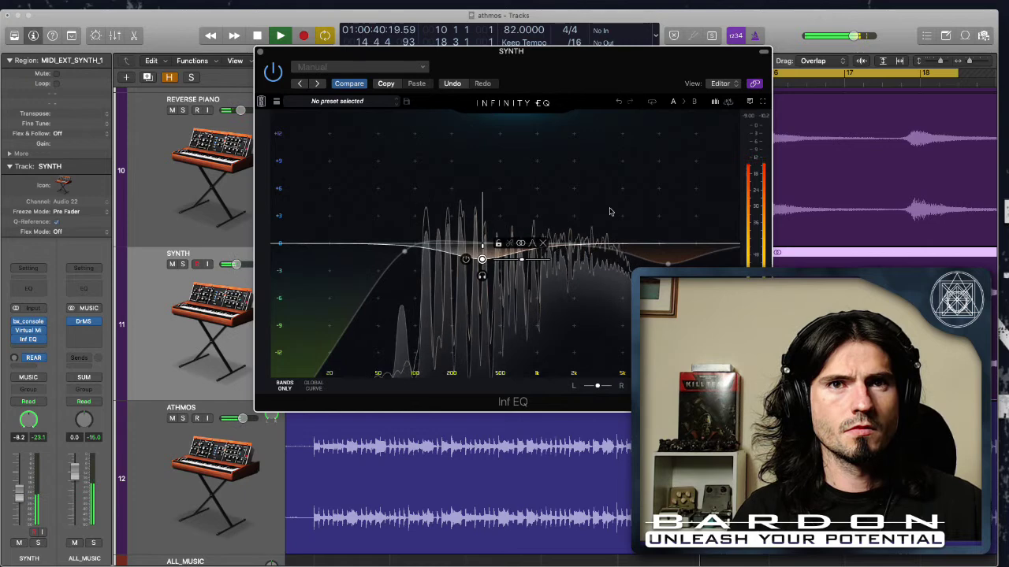
Boost SYNTH about 2.6 dB at 1.69 kHz, listen to it soloed, and close the EQ
double_click(566, 245)
drag(566, 247, 565, 220)
key(s)
click(567, 251)
key(space)
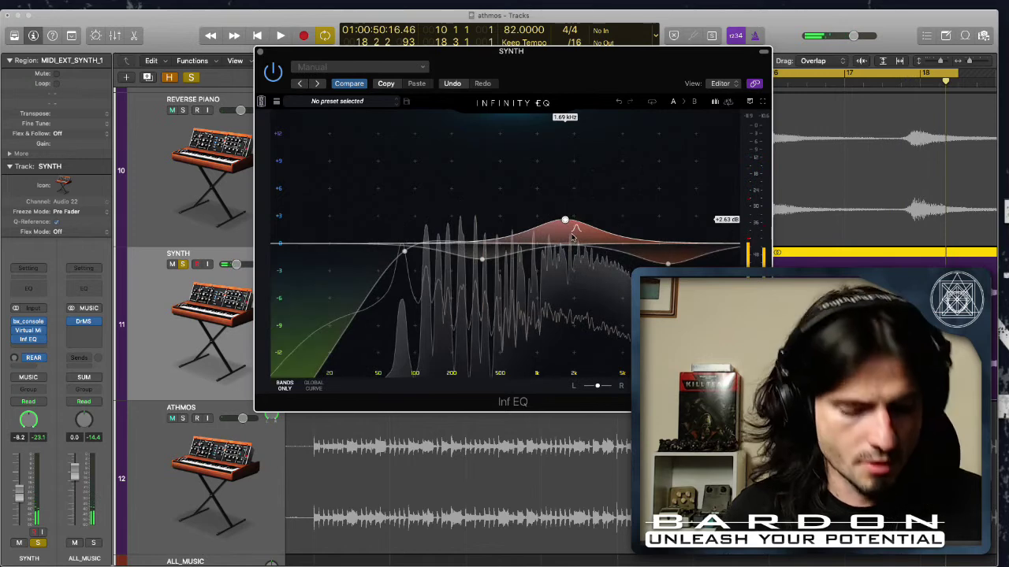
key(super+w)
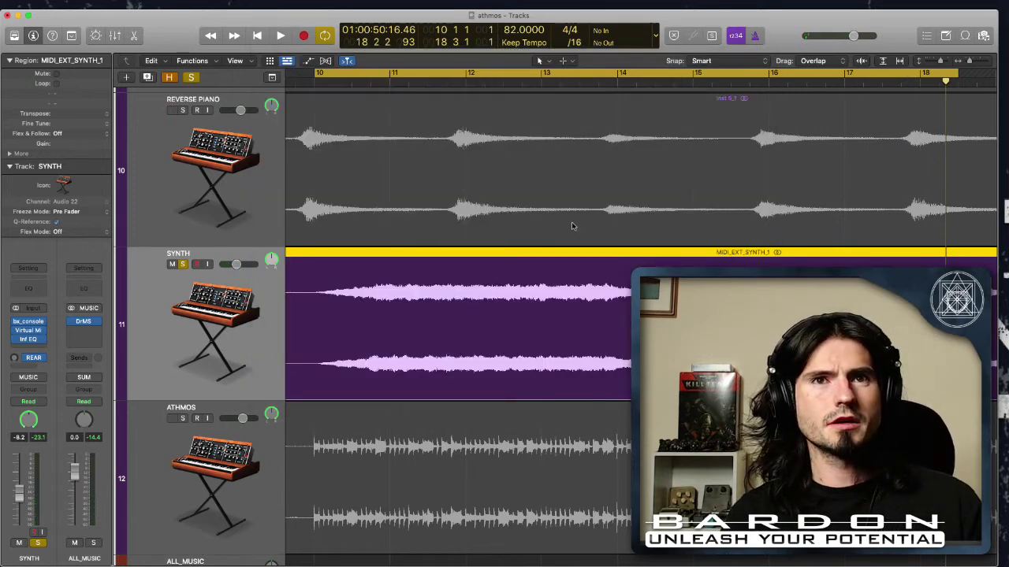
Audition the mix from a few bars before the SYNTH entry, with solo and cycle mode off
key(s)
key(c)
key(shift+comma)
key(shift+comma)
key(shift+comma)
key(shift+period)
key(shift+period)
key(comma)
key(comma)
key(comma)
key(comma)
key(comma)
key(comma)
key(comma)
key(comma)
key(comma)
key(comma)
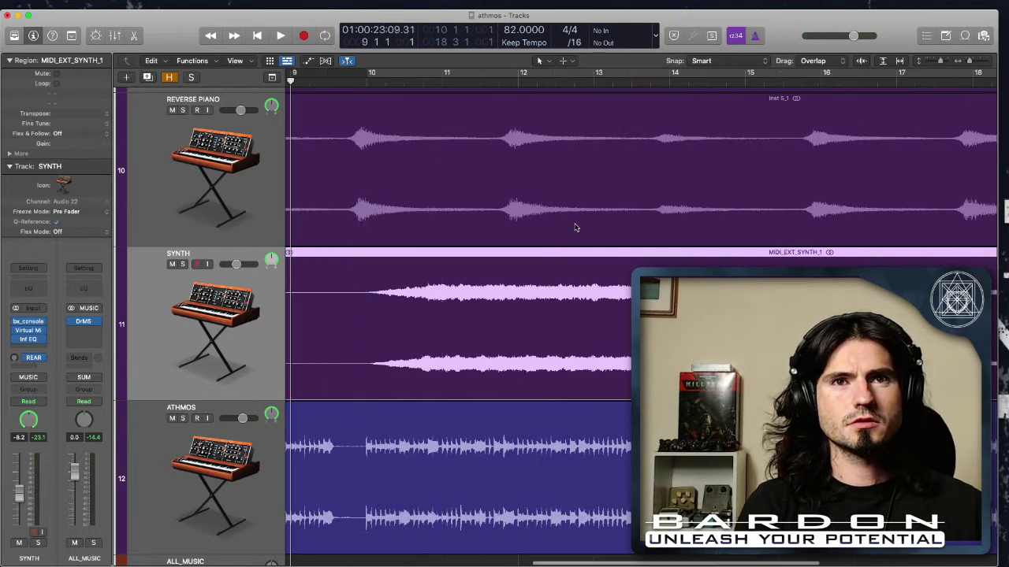
key(space)
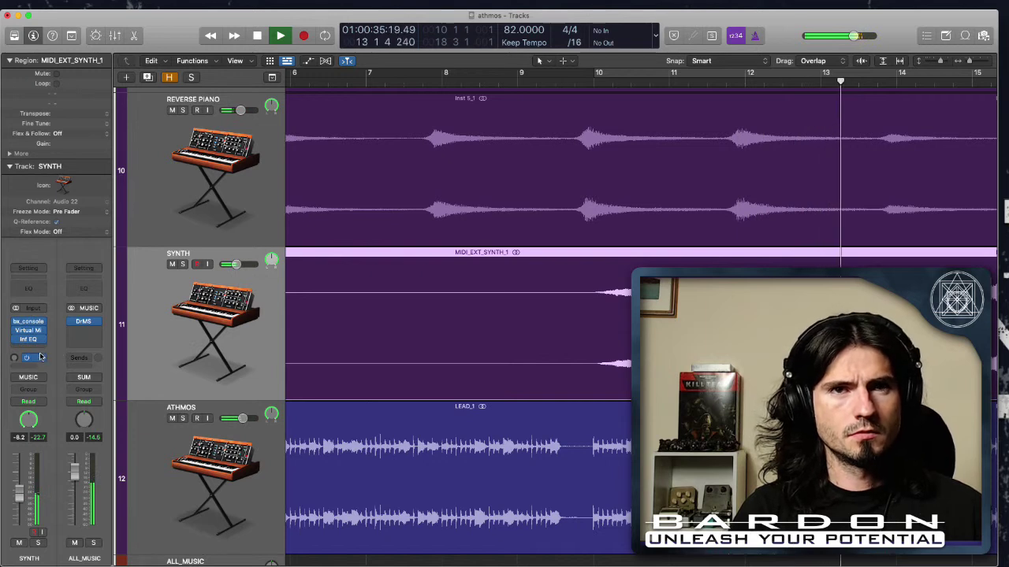
mouse_move(86, 326)
key(space)
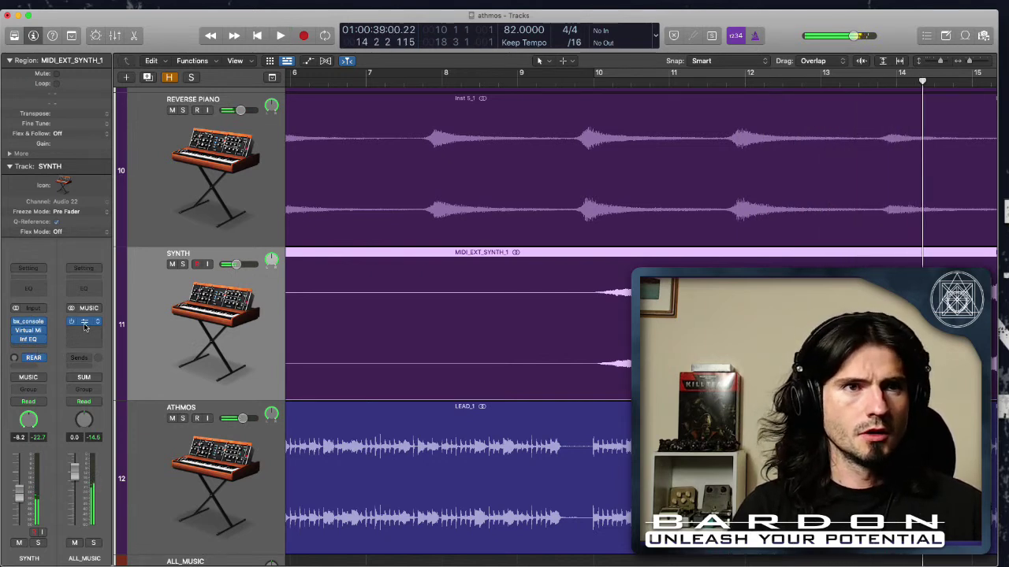
Try a side width of 165% in the ALL_MUSIC bus's DrMS, comparing the soloed SYNTH with the full mix
click(85, 326)
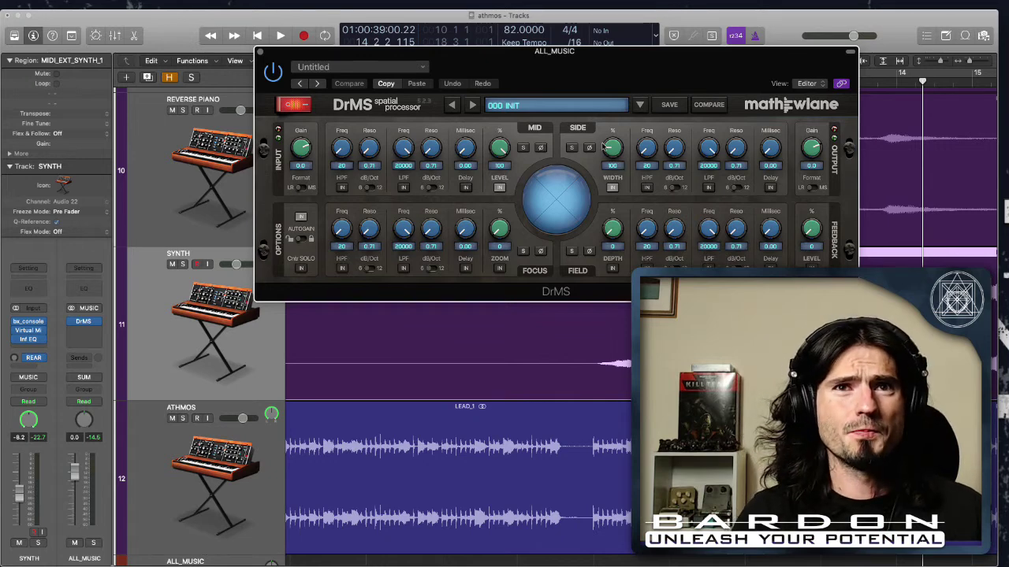
key(space)
drag(611, 149, 613, 139)
key(s)
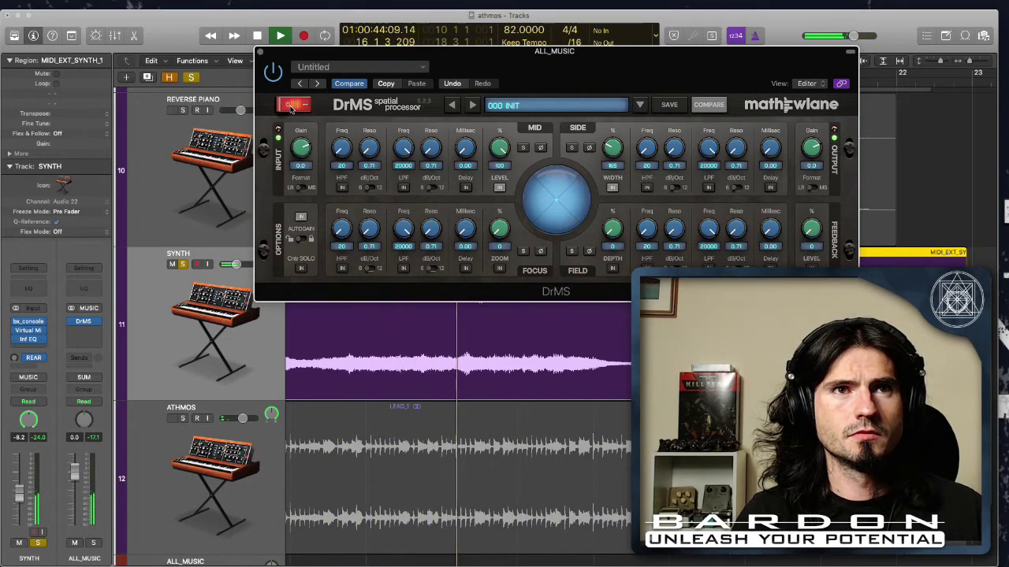
key(s)
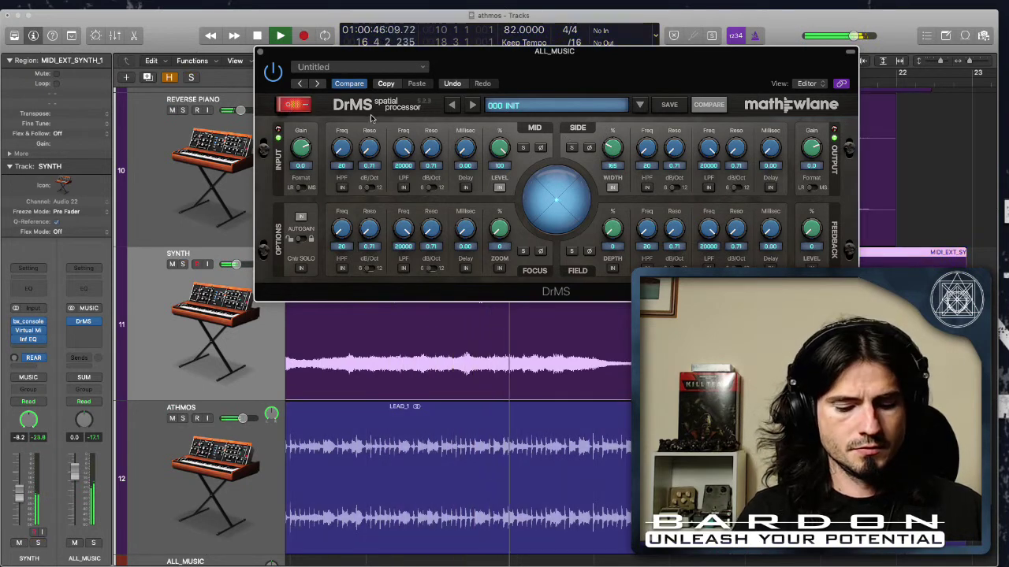
key(space)
click(260, 52)
Turn on cycle mode, set its range from 10 1 1 1 to 19 1 1 1, and start looped playback
scroll(672, 179, left, 5)
scroll(672, 180, down, 5)
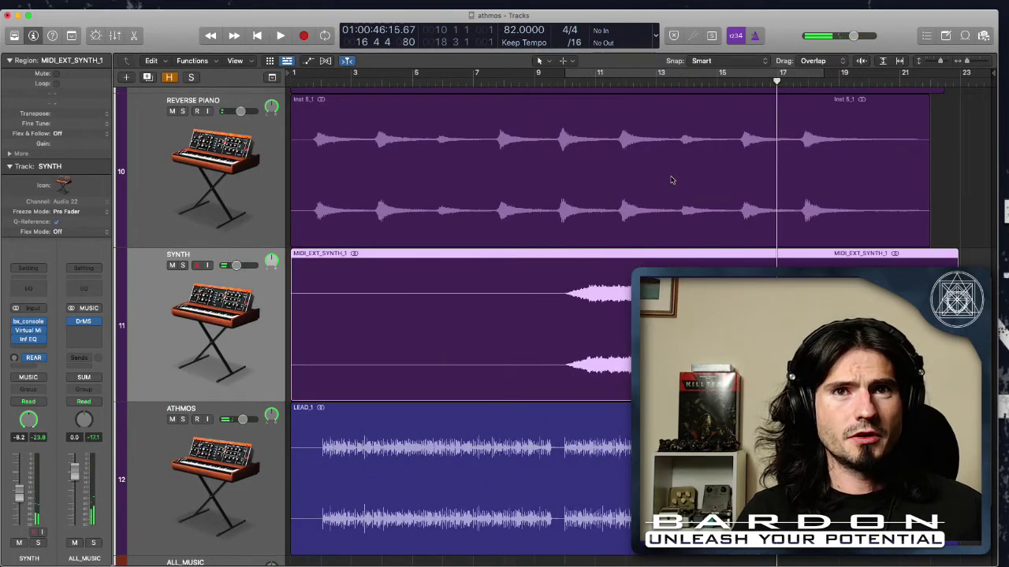
click(586, 74)
drag(823, 73, 839, 88)
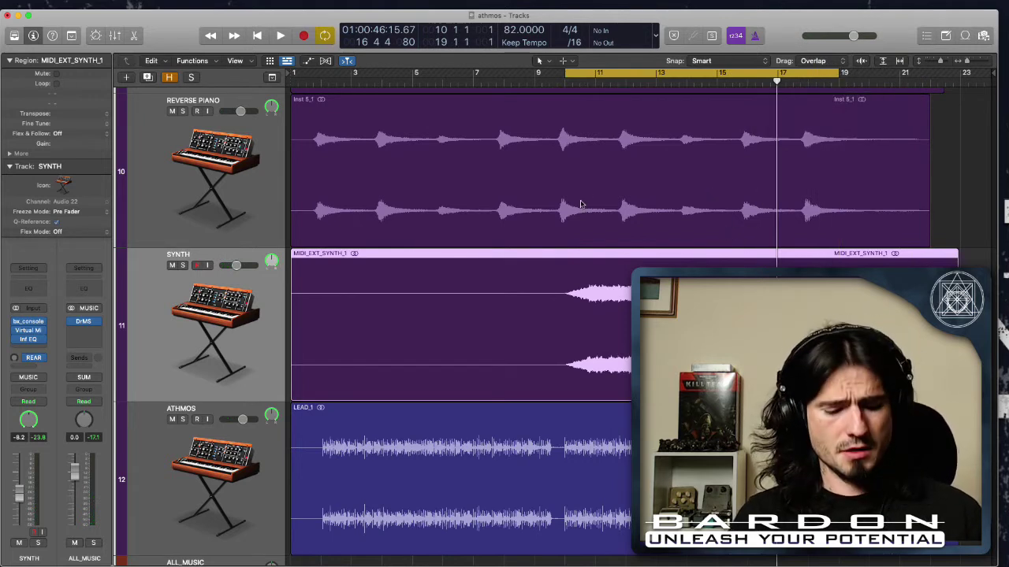
key(space)
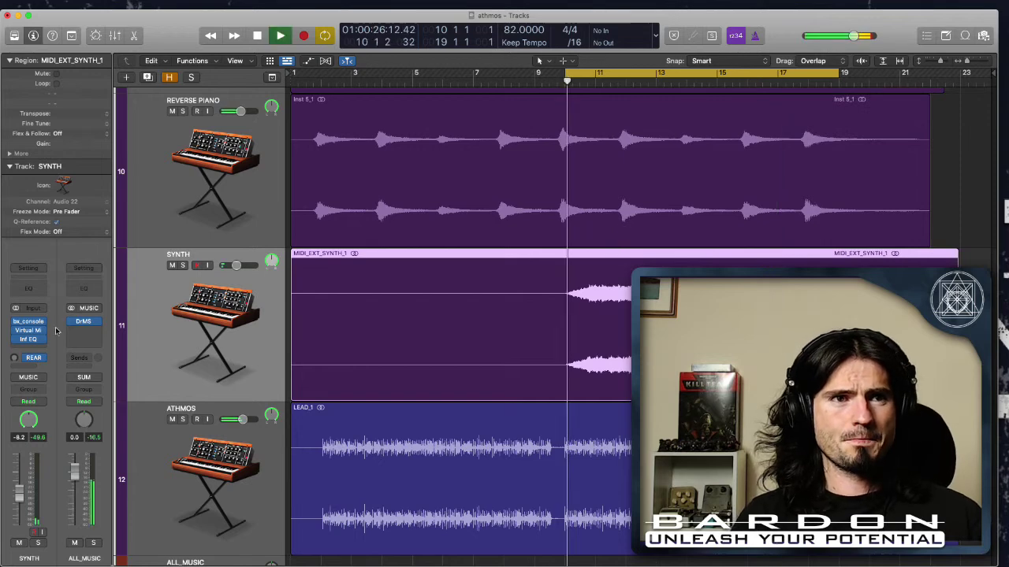
Set the DrMS side width on ALL_MUSIC to 122%, compare it switched out and in, and turn off cycle mode
click(84, 322)
mouse_move(611, 149)
mouse_down()
mouse_move(612, 132)
mouse_move(613, 164)
mouse_up()
click(615, 189)
click(614, 189)
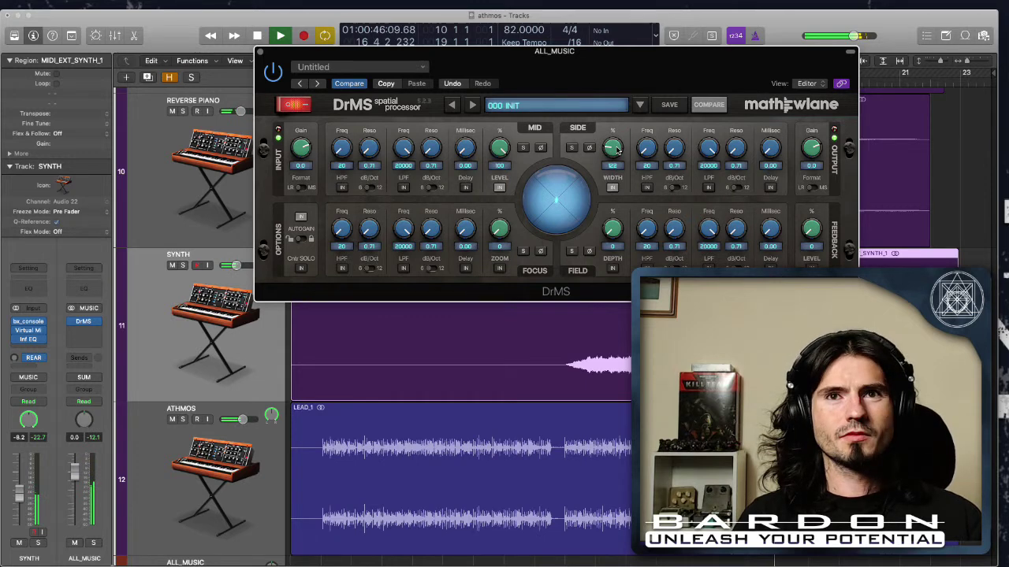
key(super+w)
key(c)
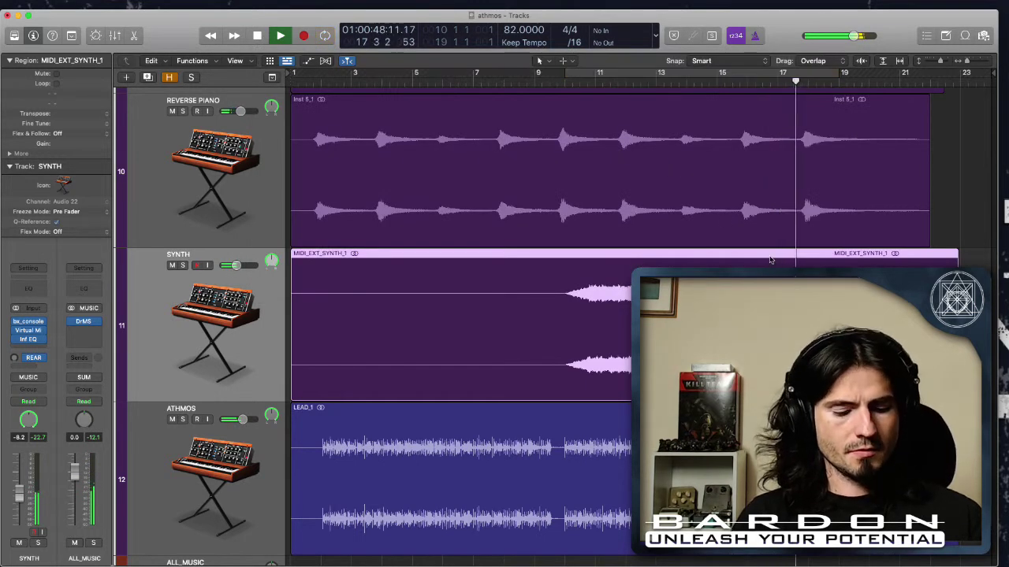
Split the CLAP_1 region on ROOM_1 around the four rapid claps just before bar 18
key(z)
scroll(770, 258, up, 5)
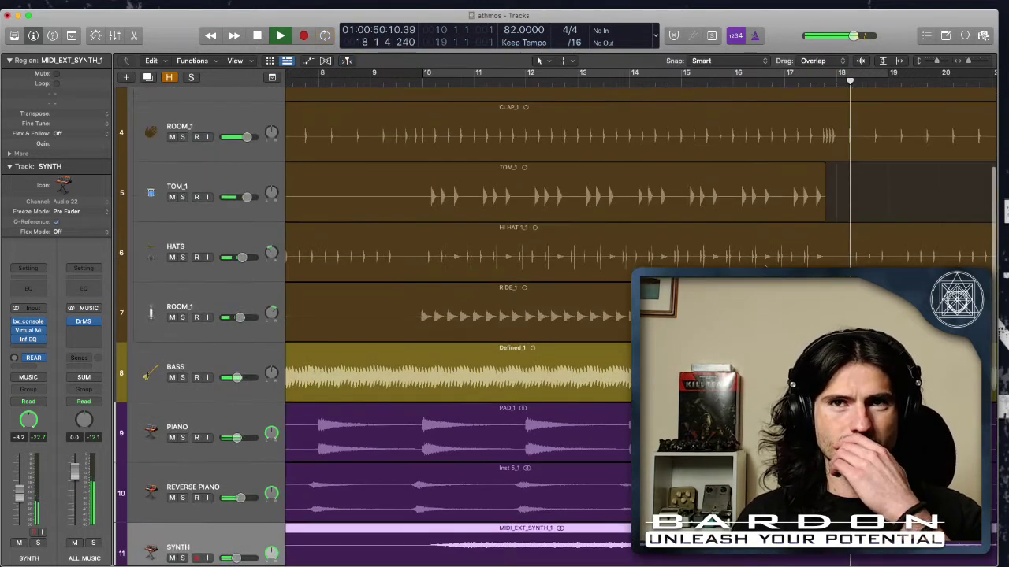
key(space)
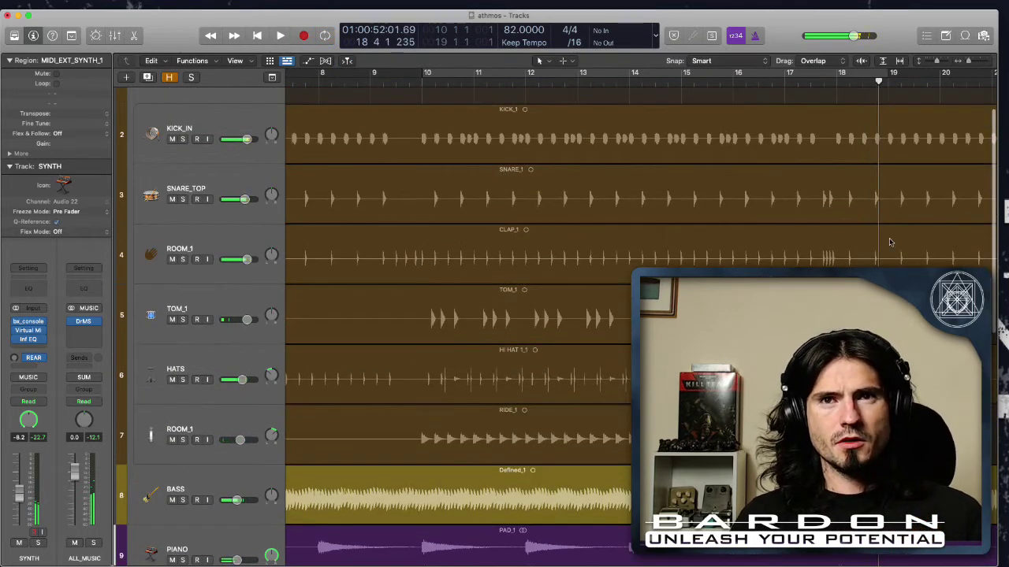
scroll(837, 241, right, 2)
drag(720, 186, 899, 266)
drag(538, 292, 640, 315)
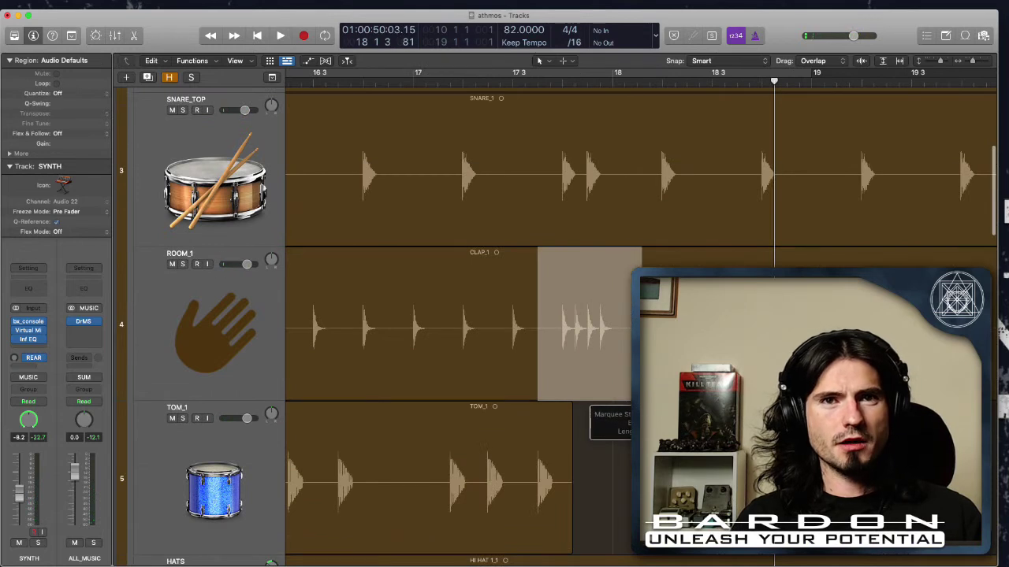
click(597, 317)
Automate the ROOM_1 volume up to +3.4 dB across the isolated clap fill and play it back from shortly before
key(a)
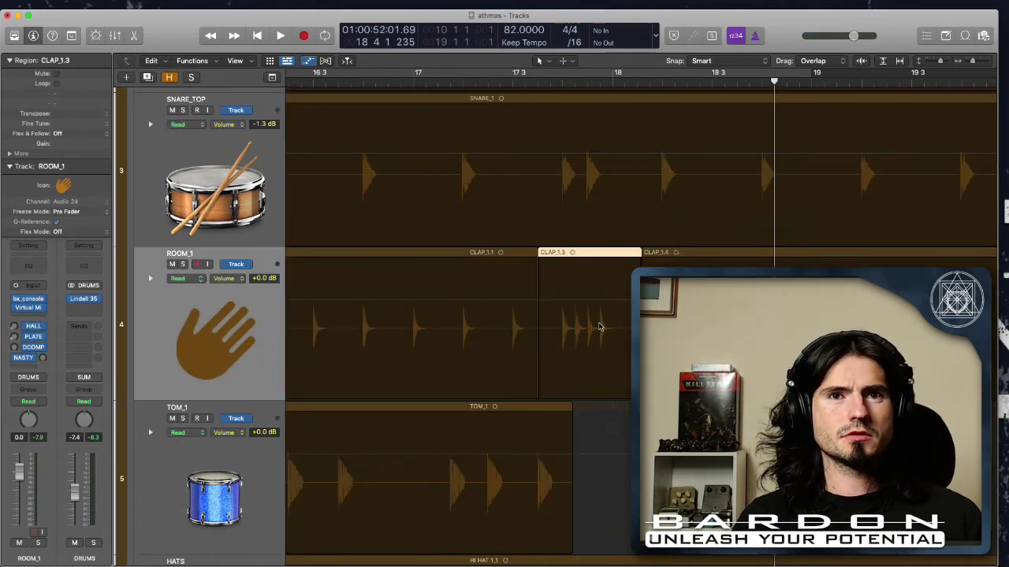
drag(541, 298, 609, 277)
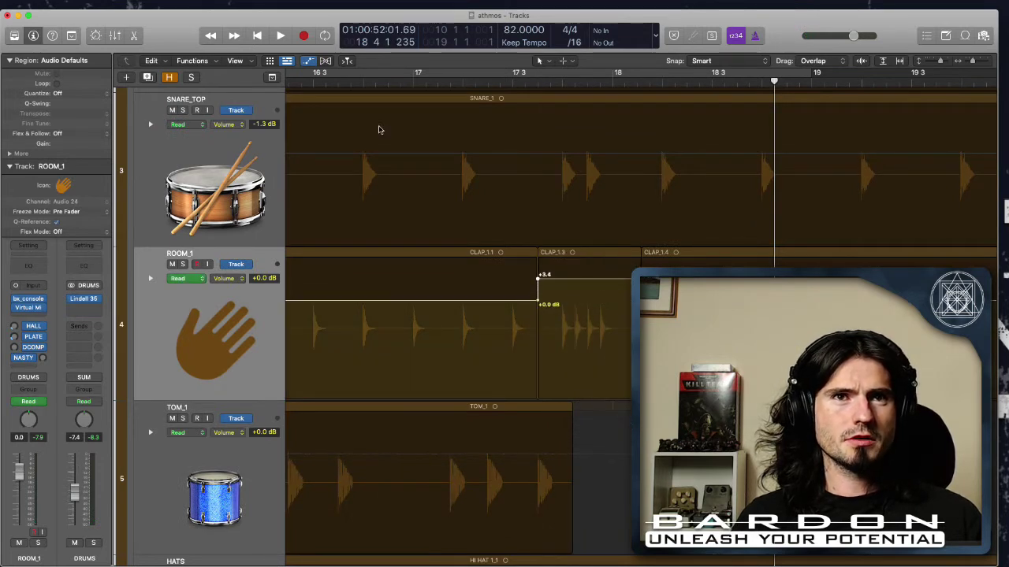
click(366, 79)
key(space)
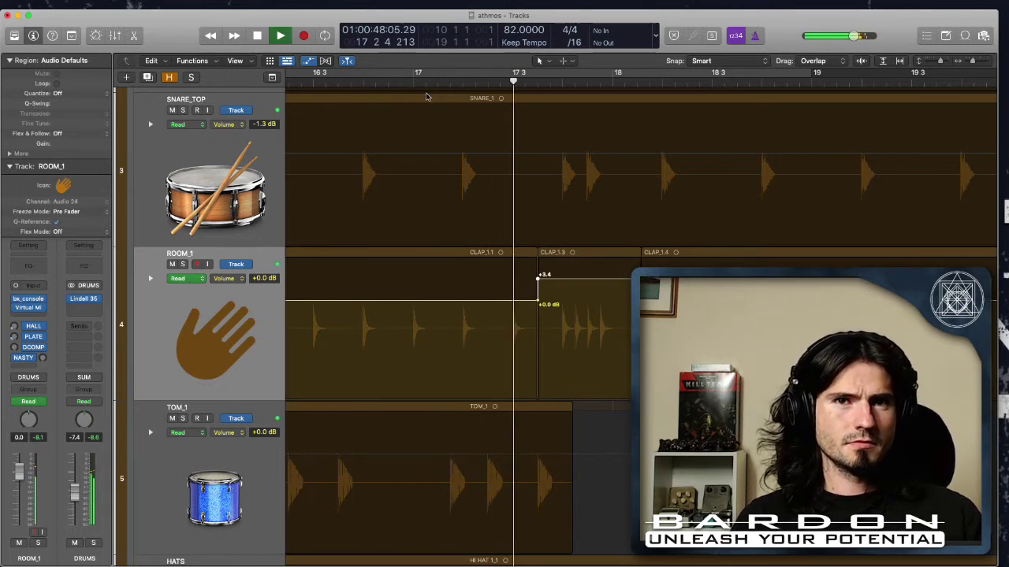
Raise the ROOM_1 volume automation across the isolated clap fill to +4.9 dB and play it back
key(space)
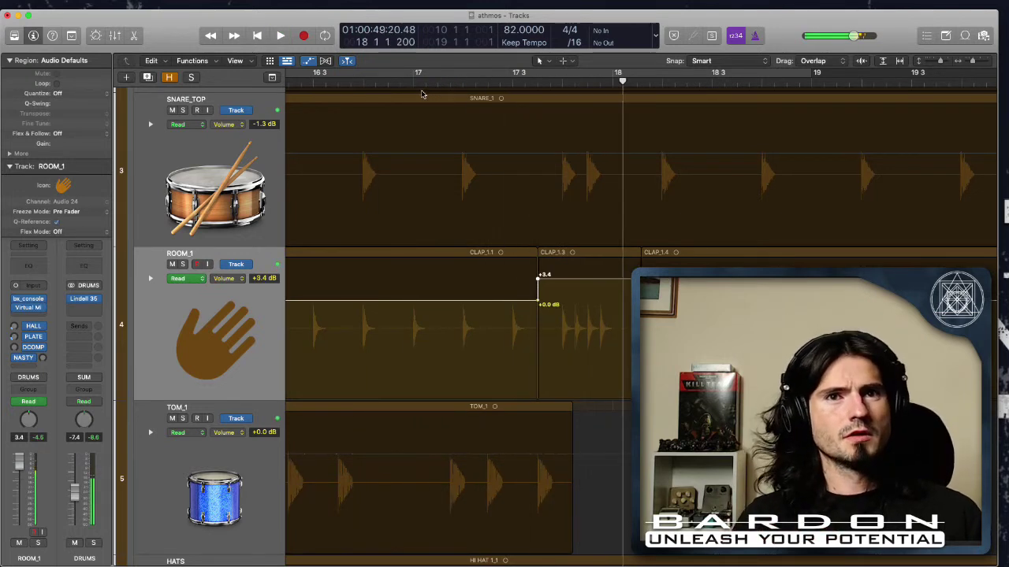
drag(587, 280, 589, 266)
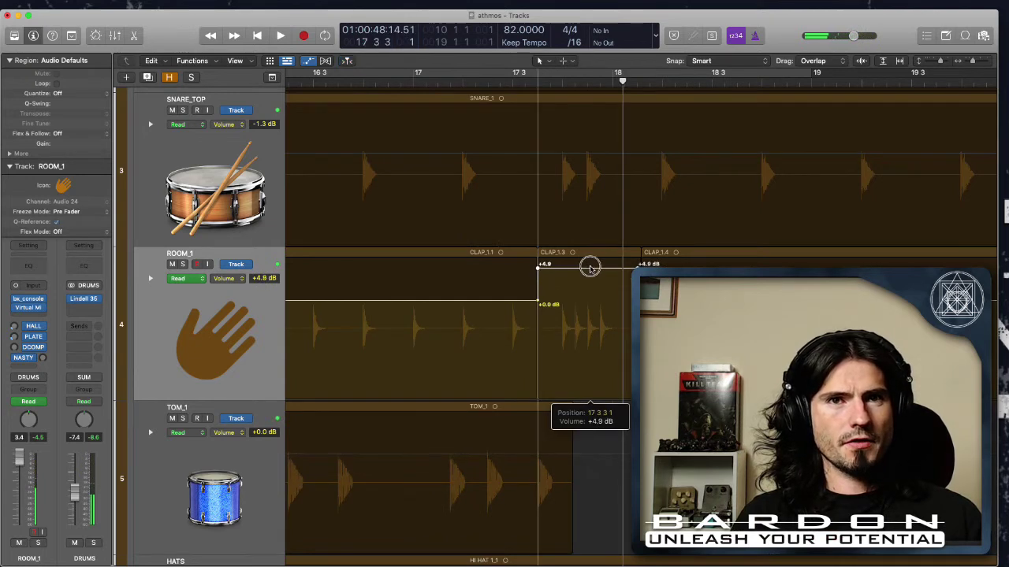
key(space)
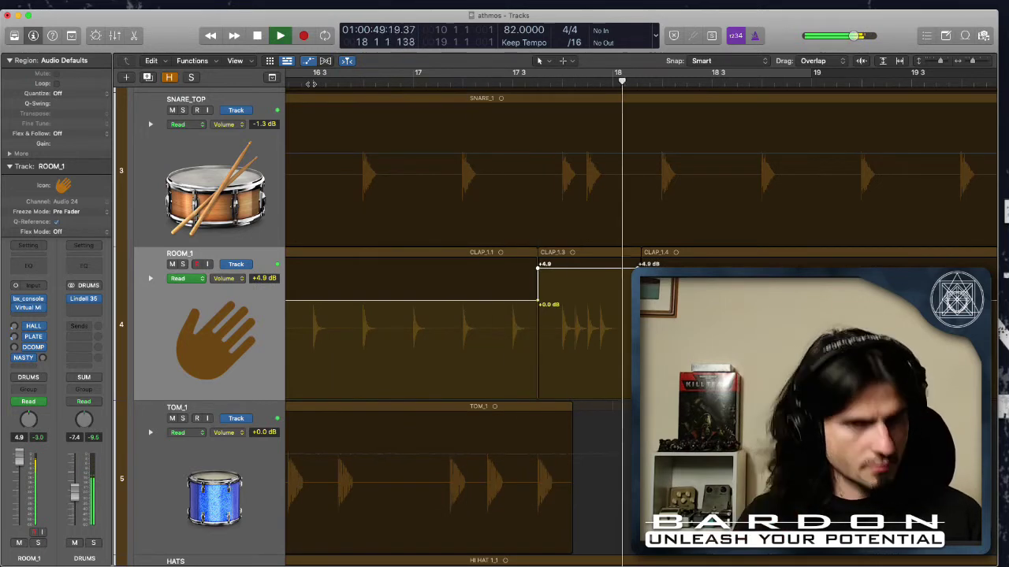
Hide the track automation, fit the whole arrangement with compact tracks in view, and stop playback
key(a)
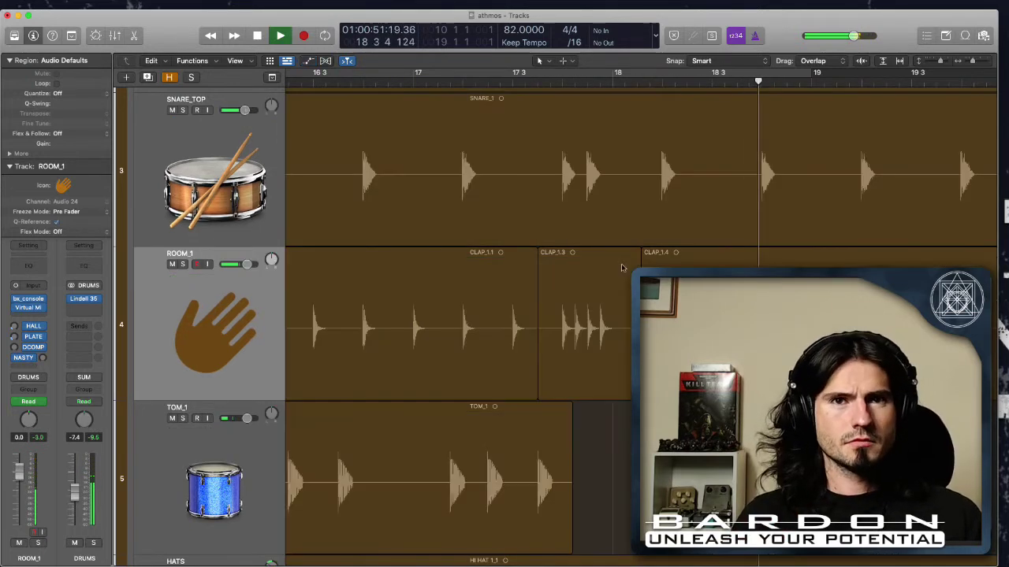
key(z)
key(super+Left)
key(super+Left)
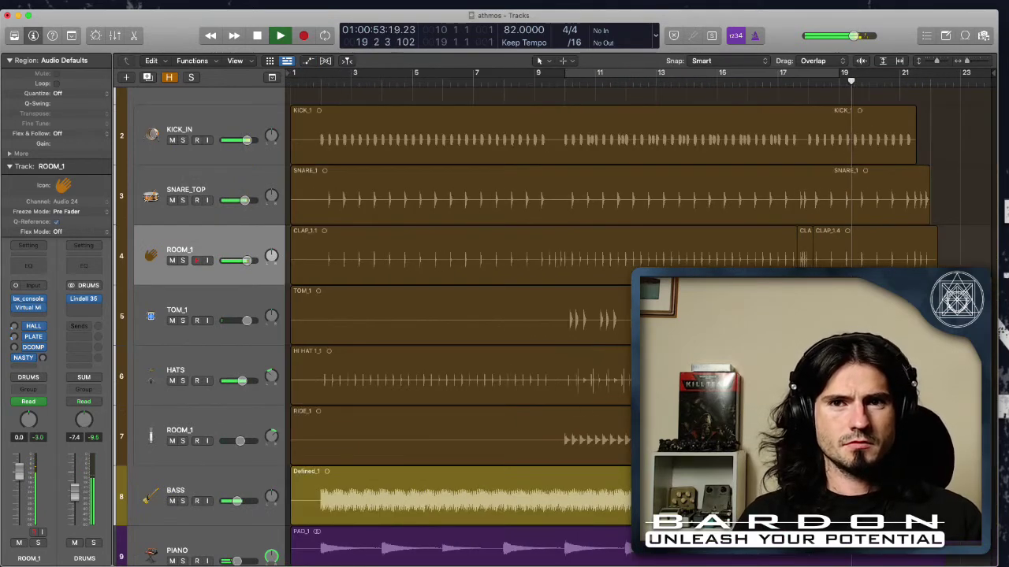
key(super+Up)
key(super+Up)
key(super+Up)
scroll(551, 315, down, 3)
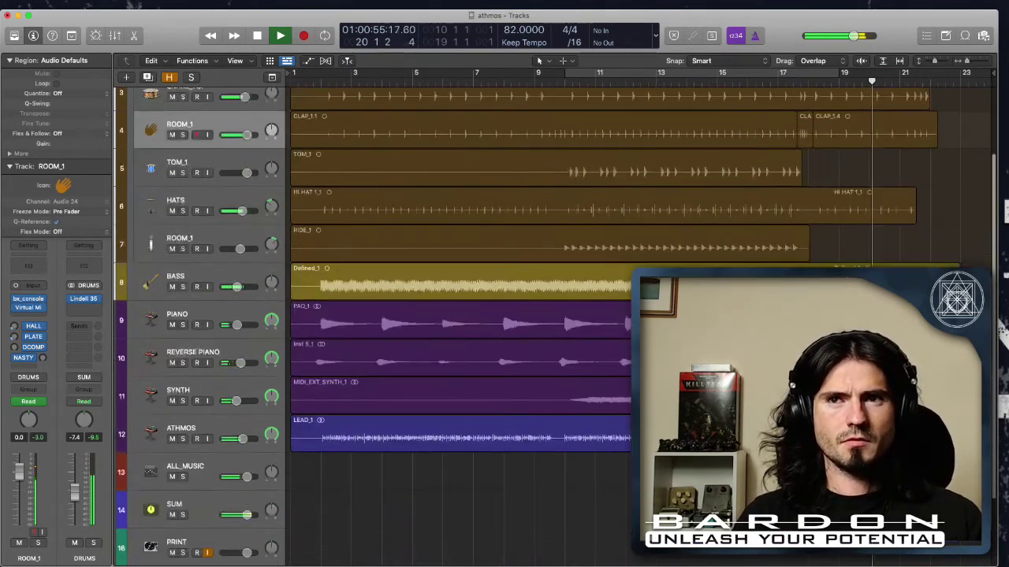
key(space)
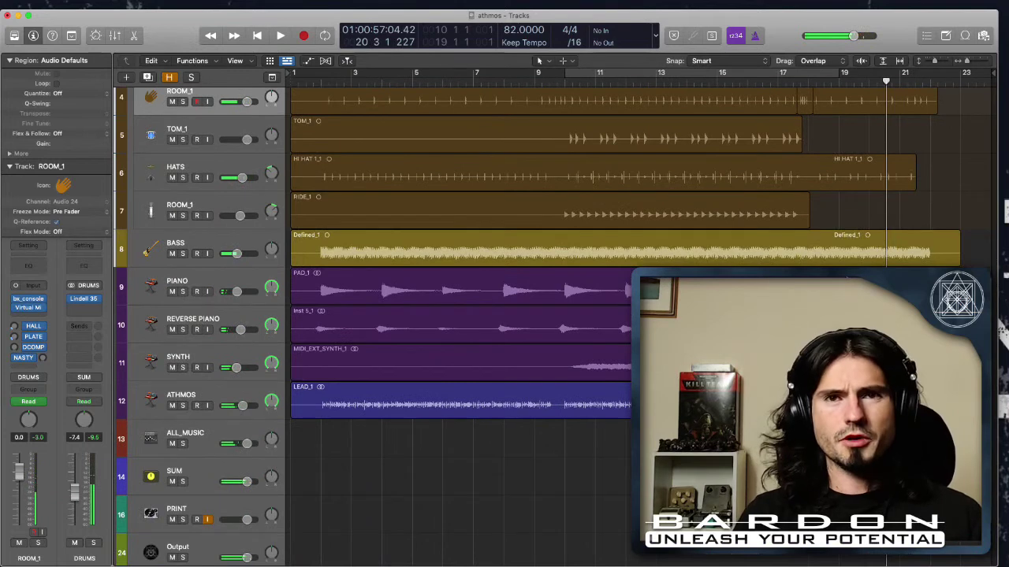
Play the song from the beginning and lower the TOM_1 volume to about -2.1 dB during the tom section
key(Return)
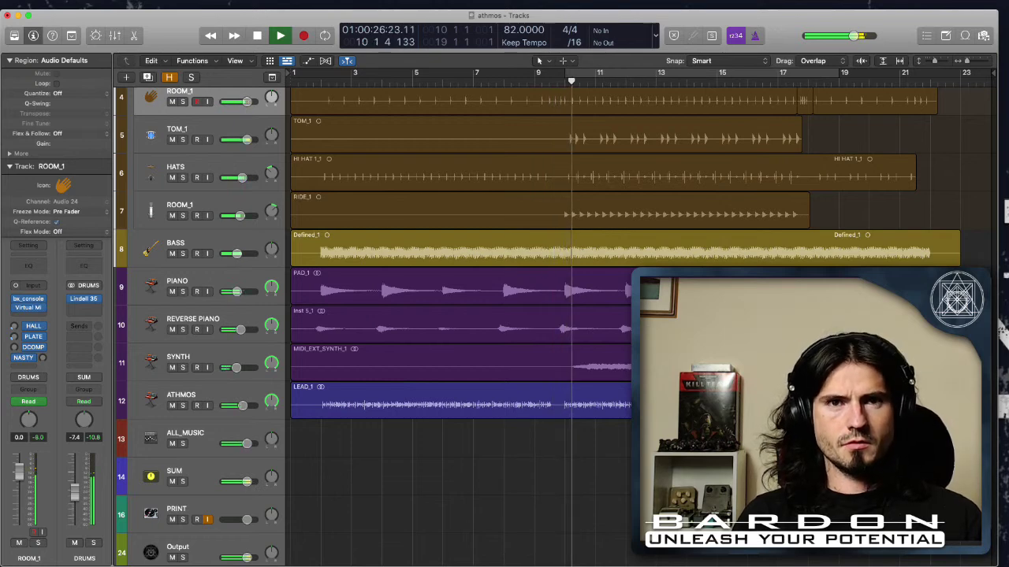
scroll(252, 536, up, 2)
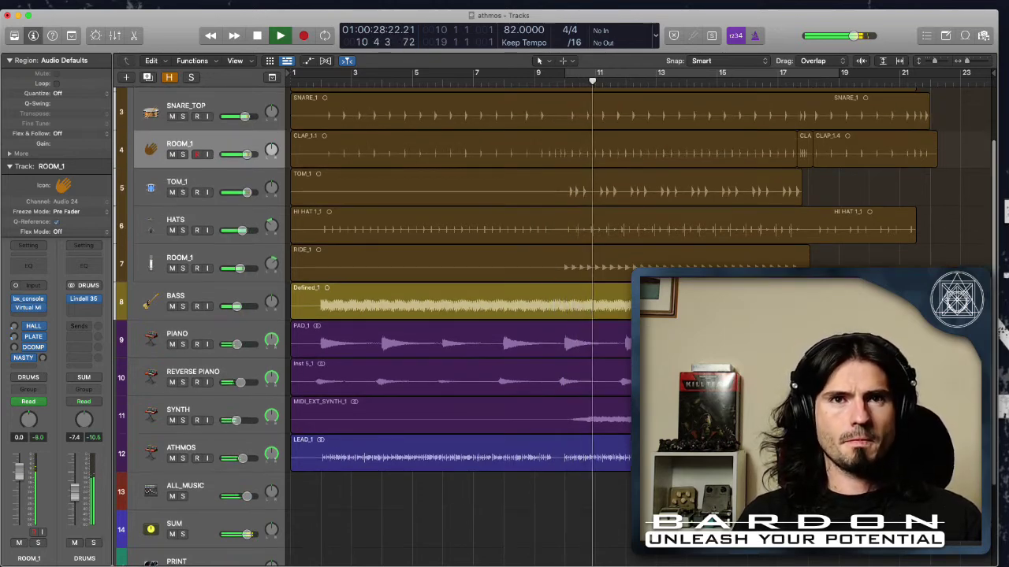
drag(248, 195, 234, 194)
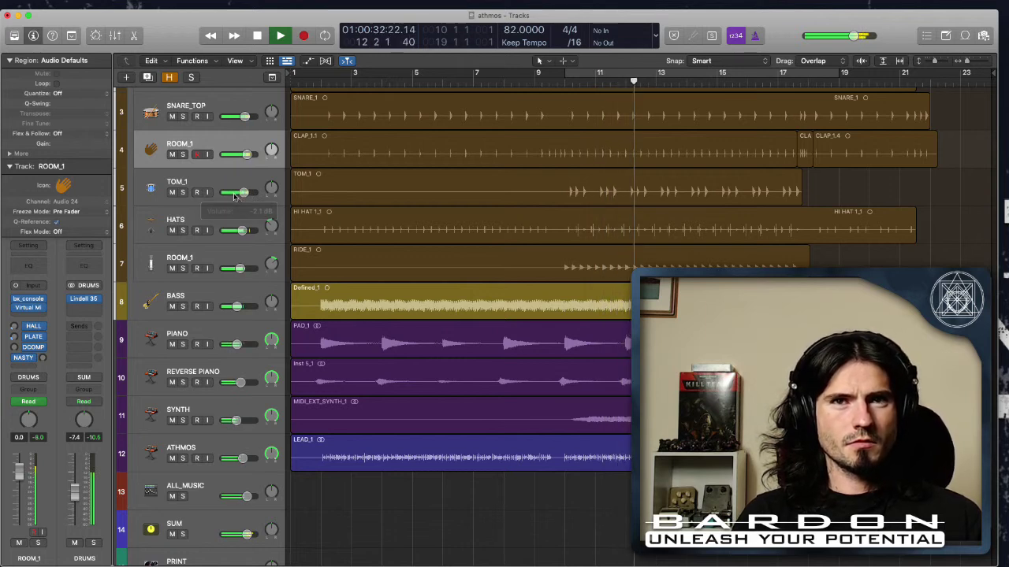